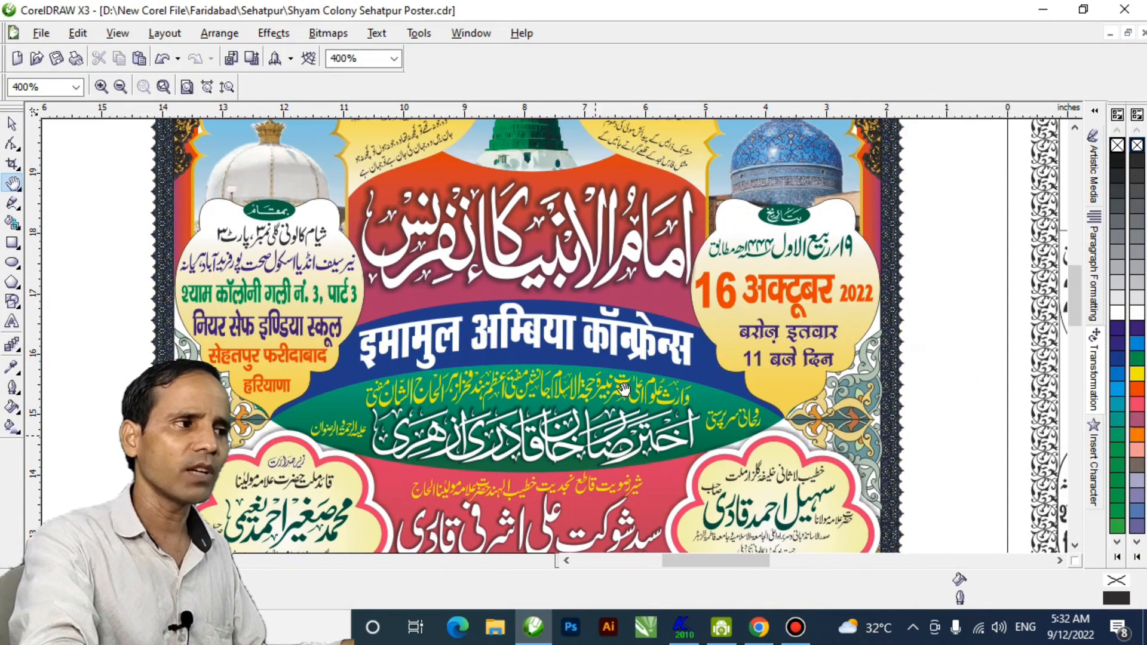
drag(541, 466, 596, 399)
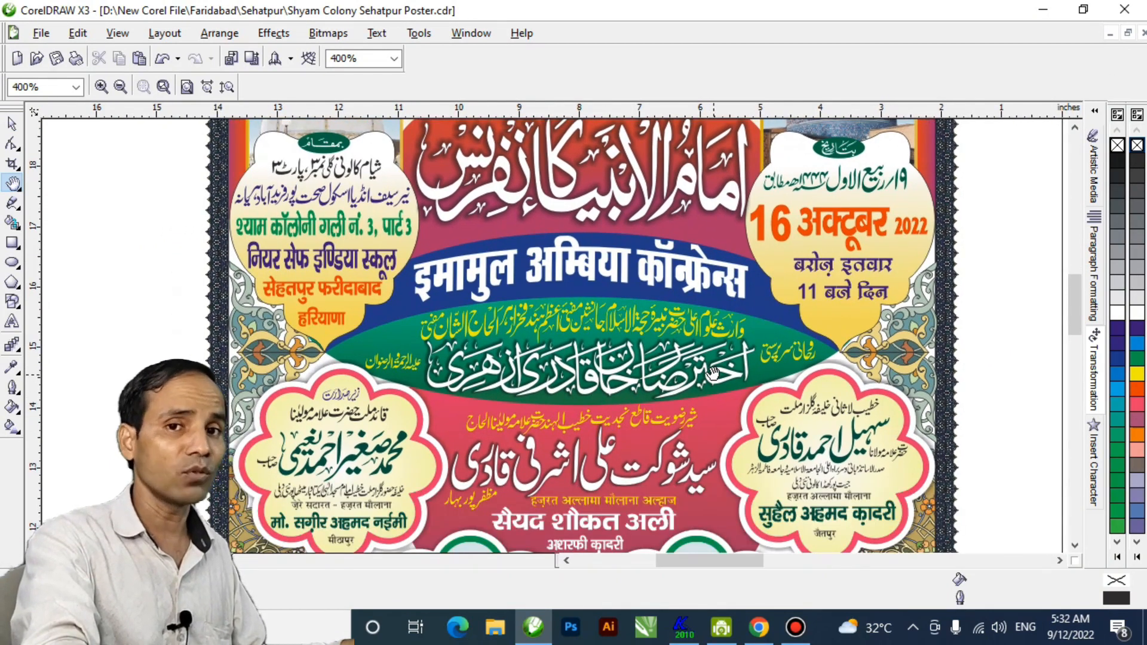
drag(707, 355, 704, 372)
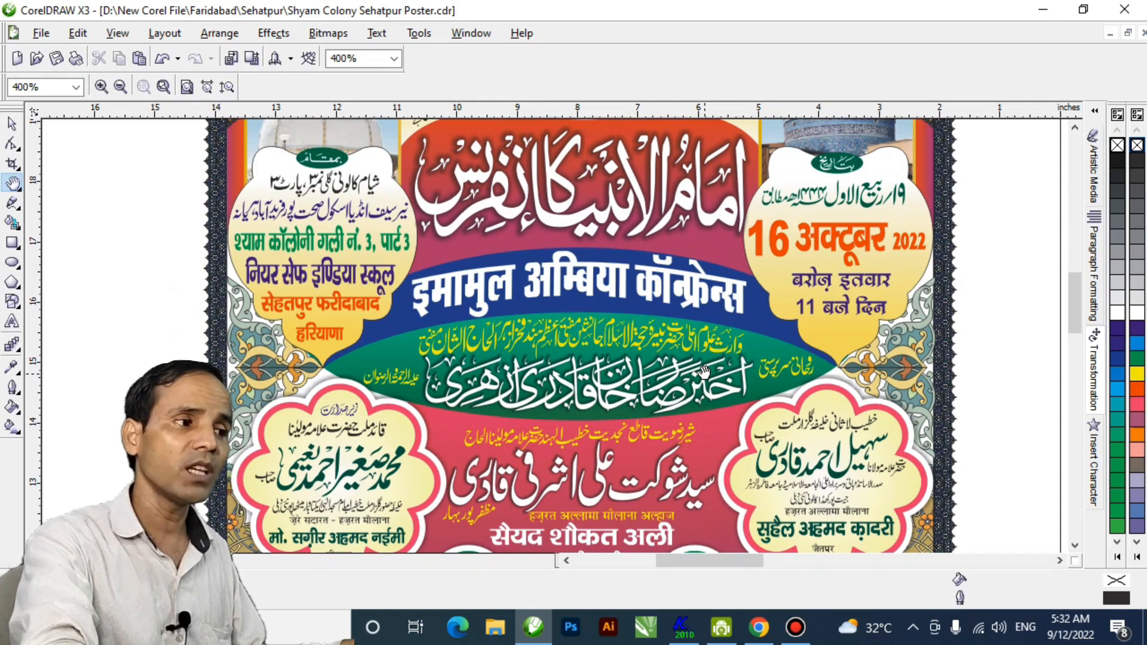
click(759, 627)
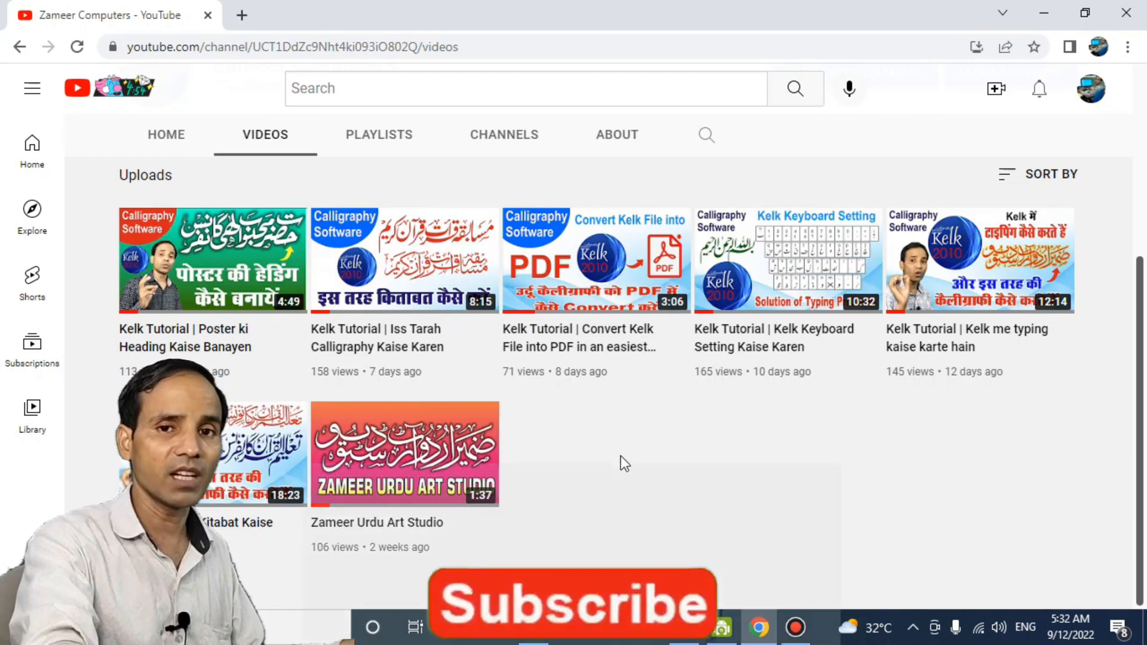
click(1043, 12)
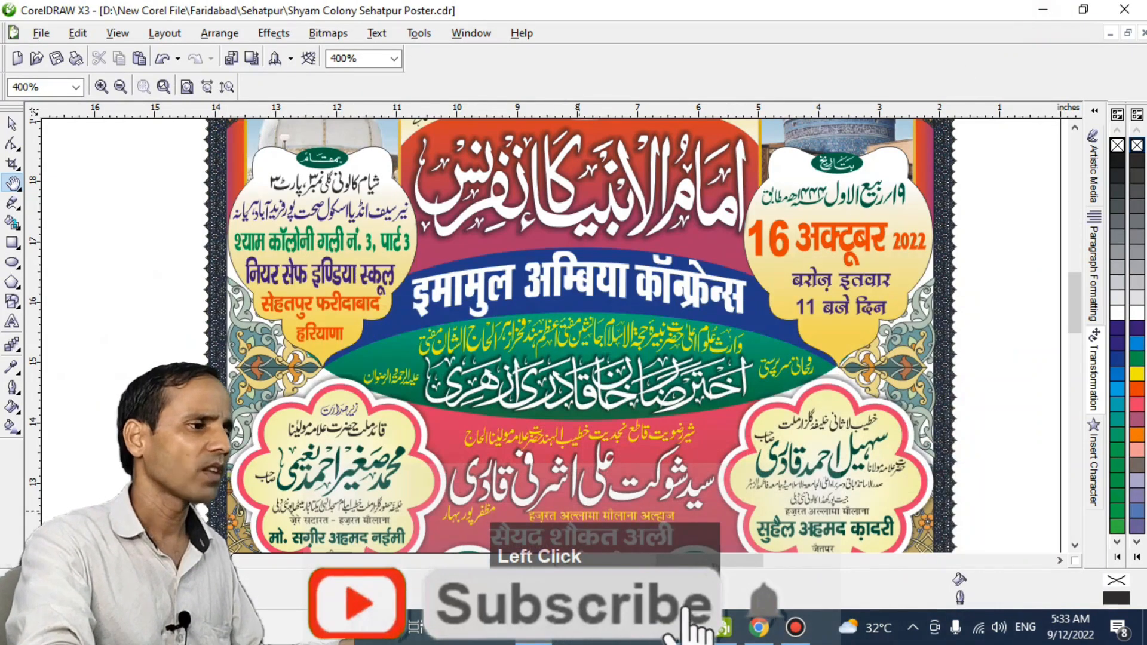
Step: Switch to Kelk 2010, open the properties of the line containing کلک, and set its text input to Operating System
click(684, 627)
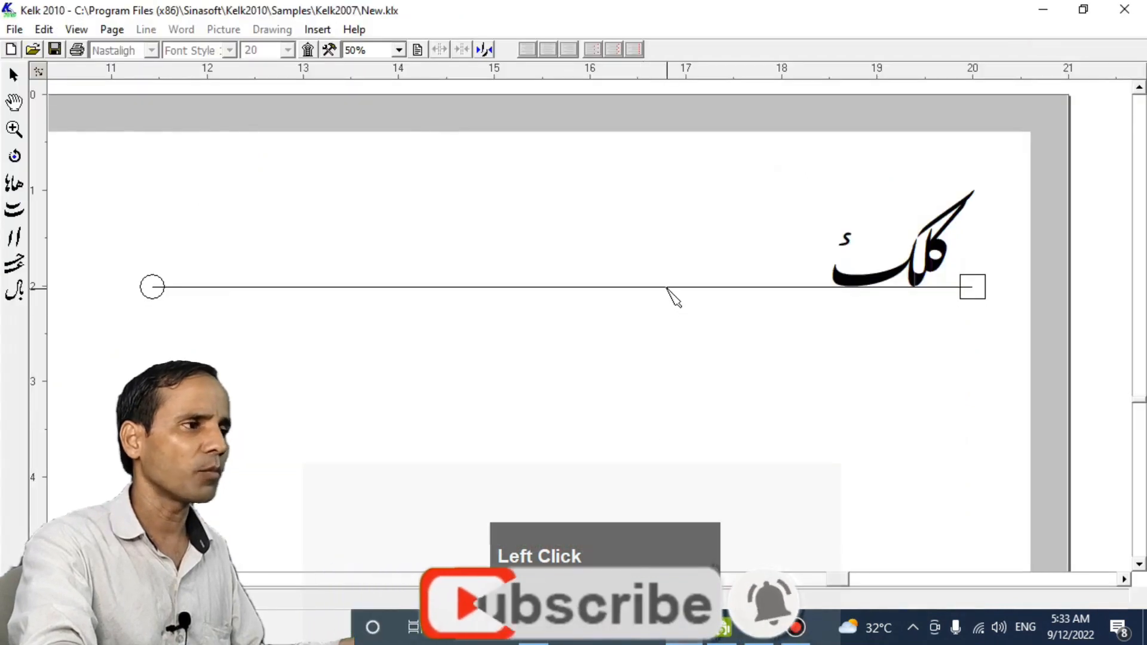
click(659, 288)
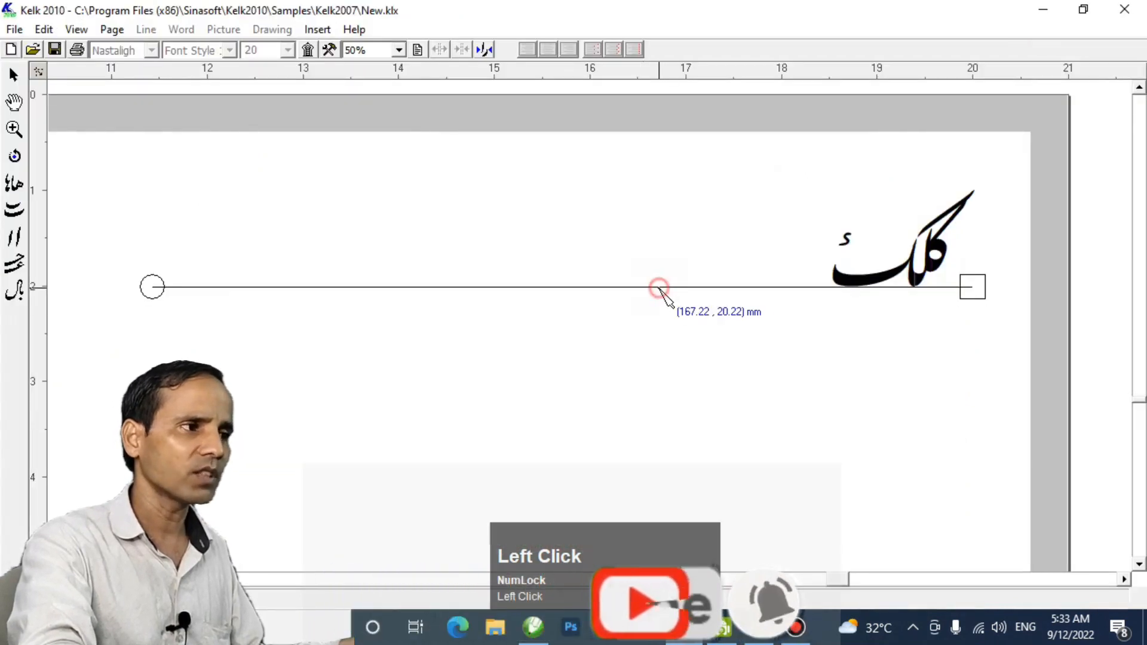
right_click(660, 290)
click(673, 420)
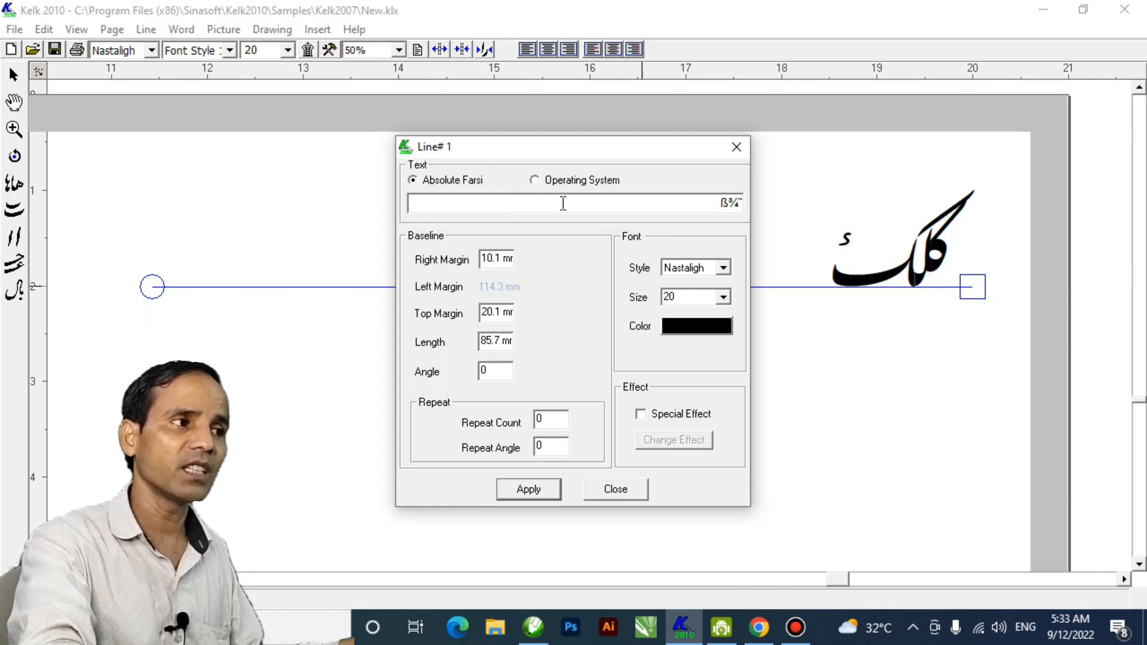
drag(695, 207, 760, 198)
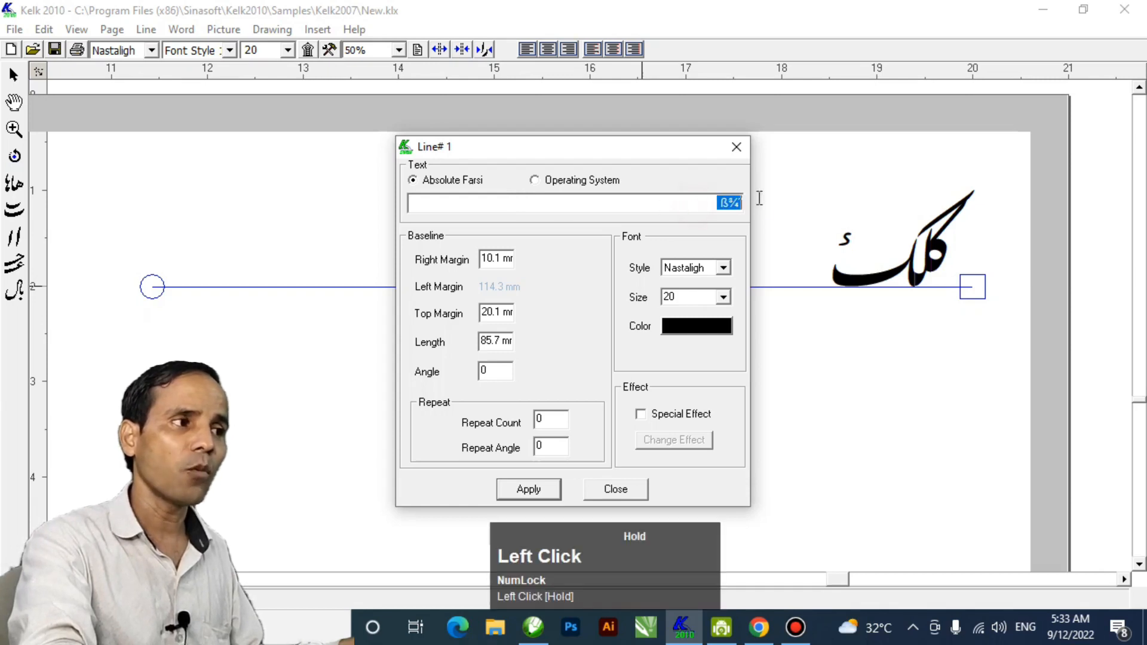
click(538, 183)
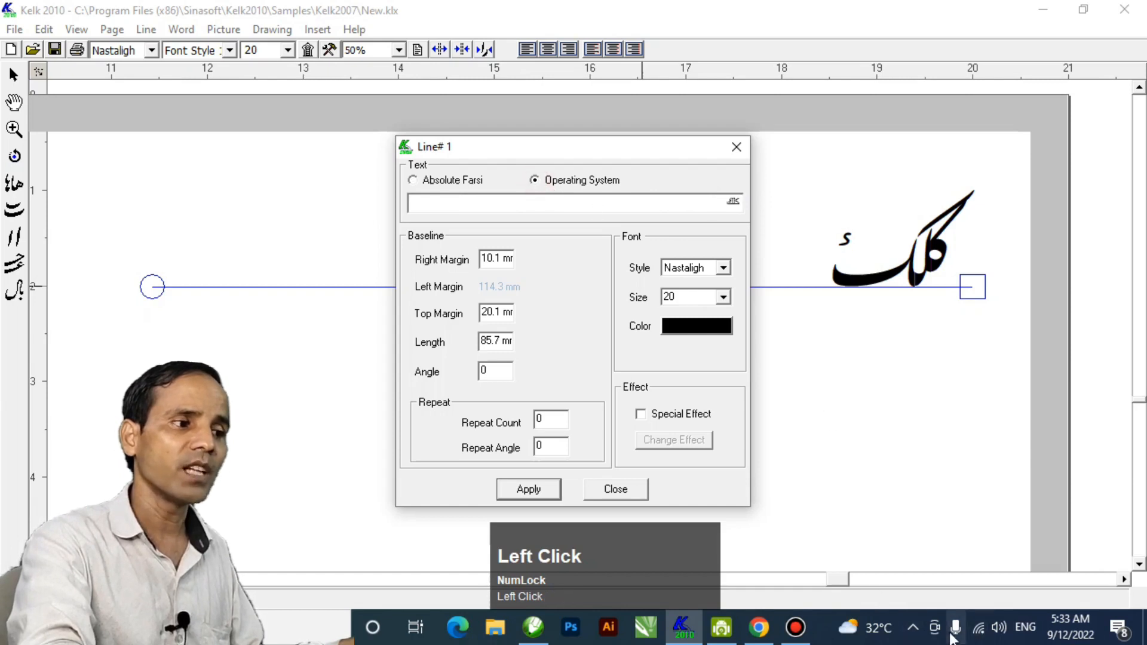
Step: Select the Urdu InPage Phonetic 1.1 keyboard and replace the line's text with "اختر رضا خان قادري ازہري"
click(1025, 626)
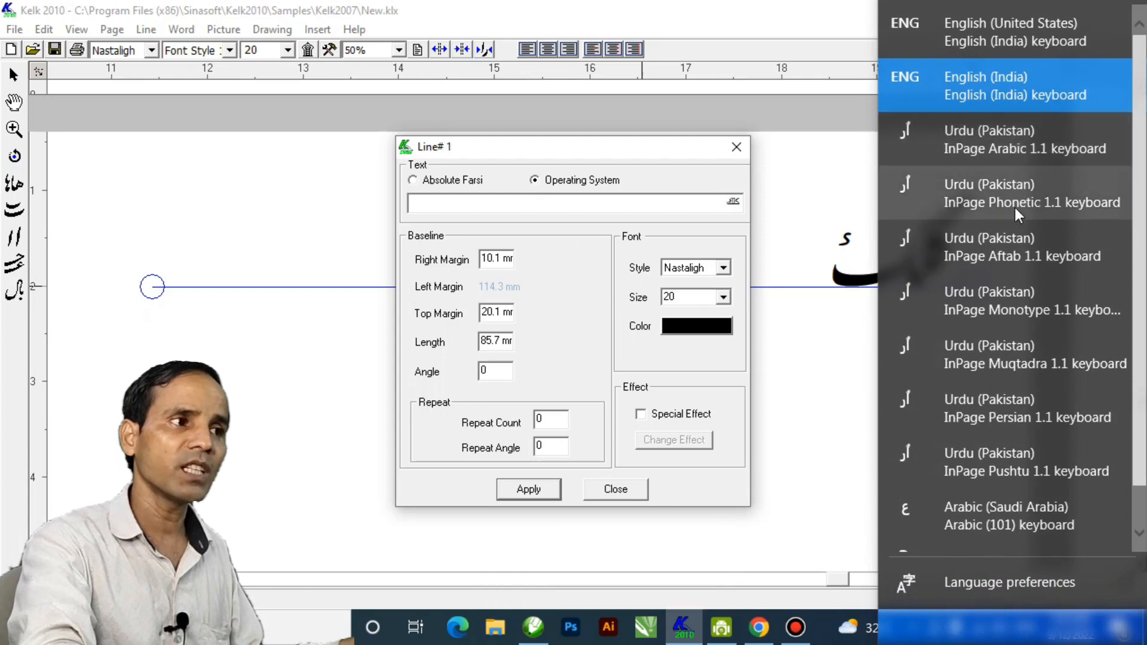
click(1011, 209)
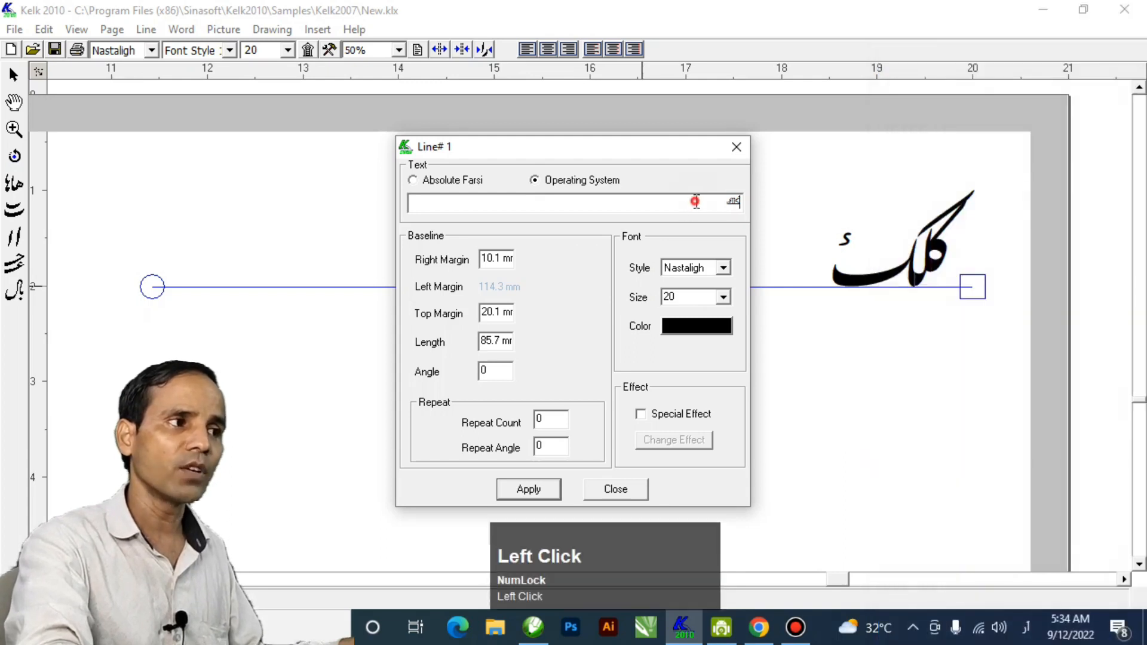
key(shift+End)
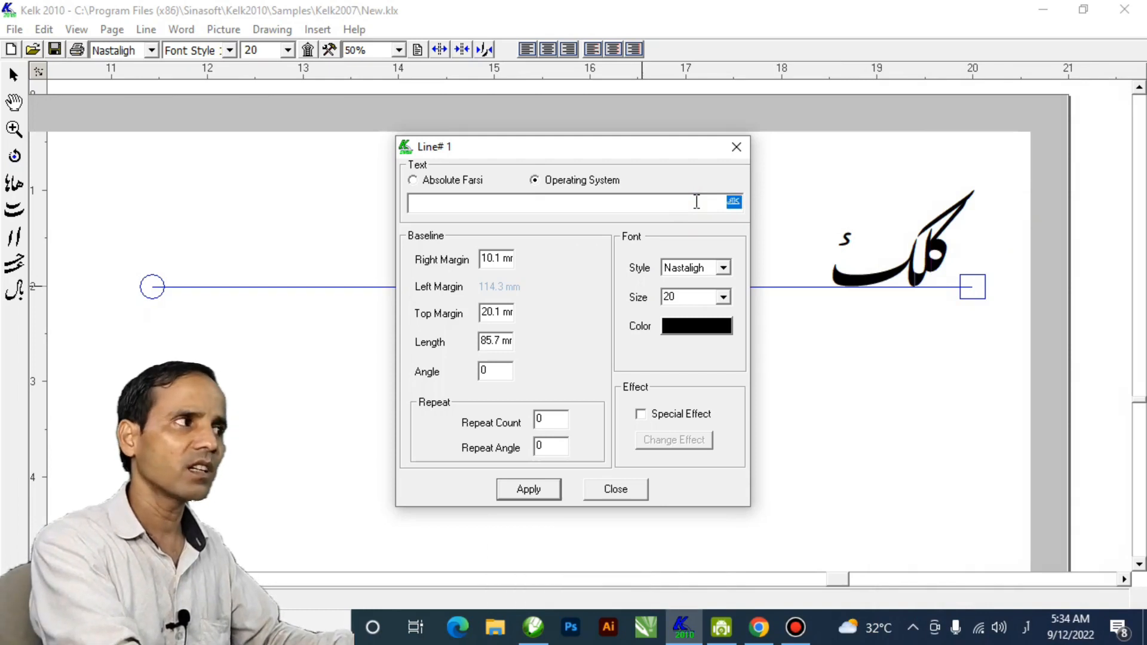
text(اختر)
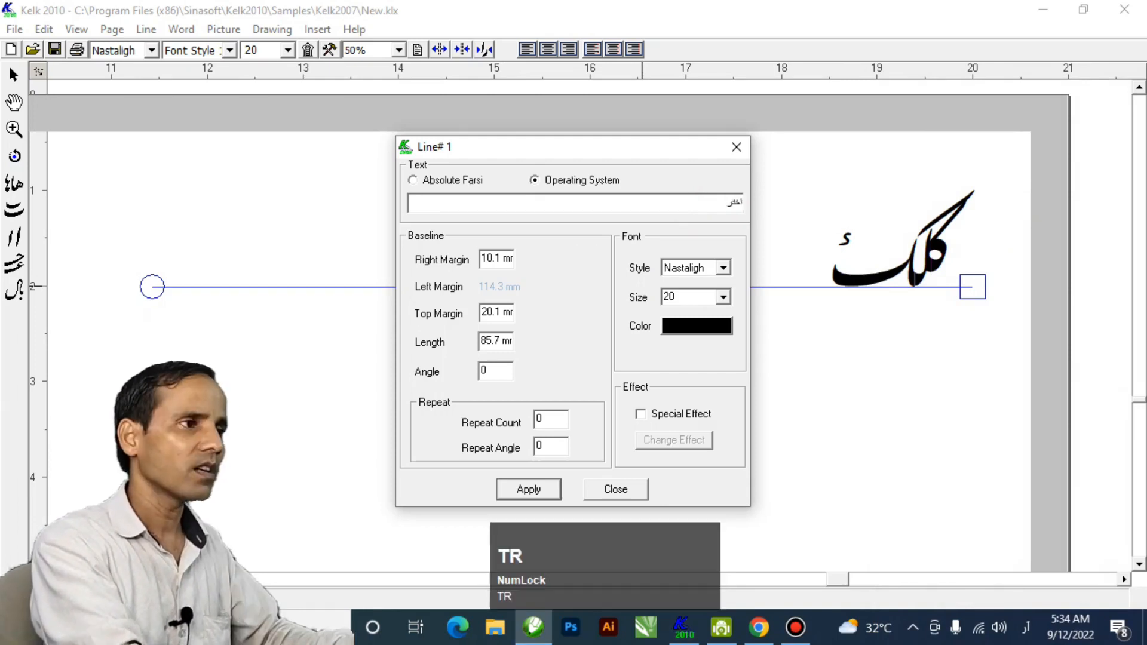
text( رضا خان)
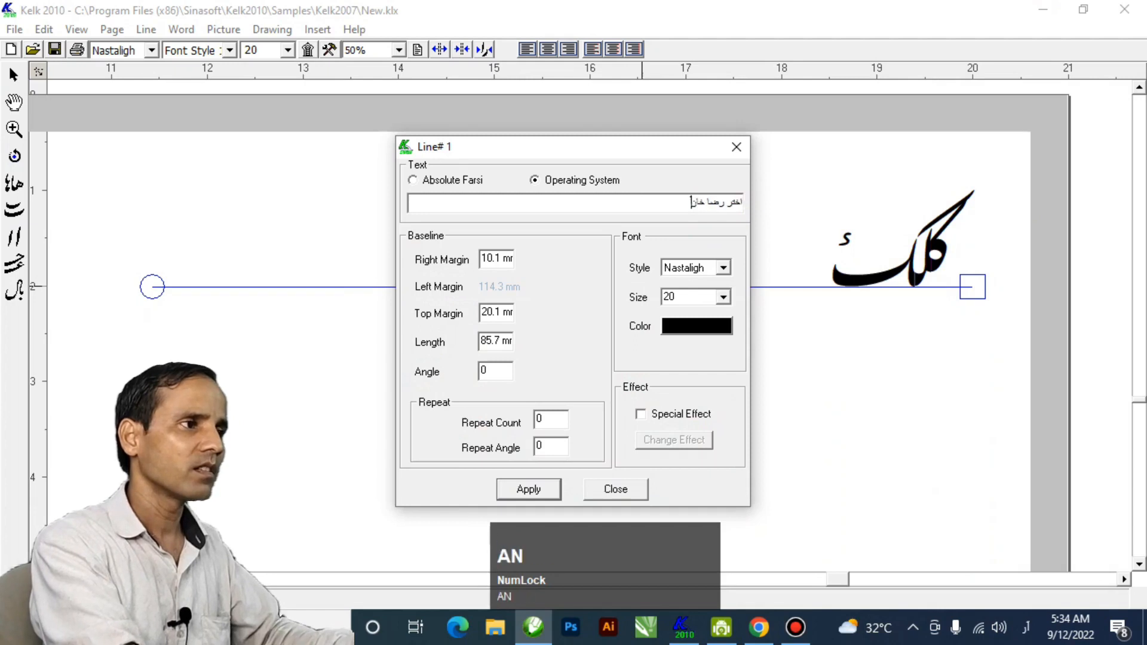
text( قادري ازہري)
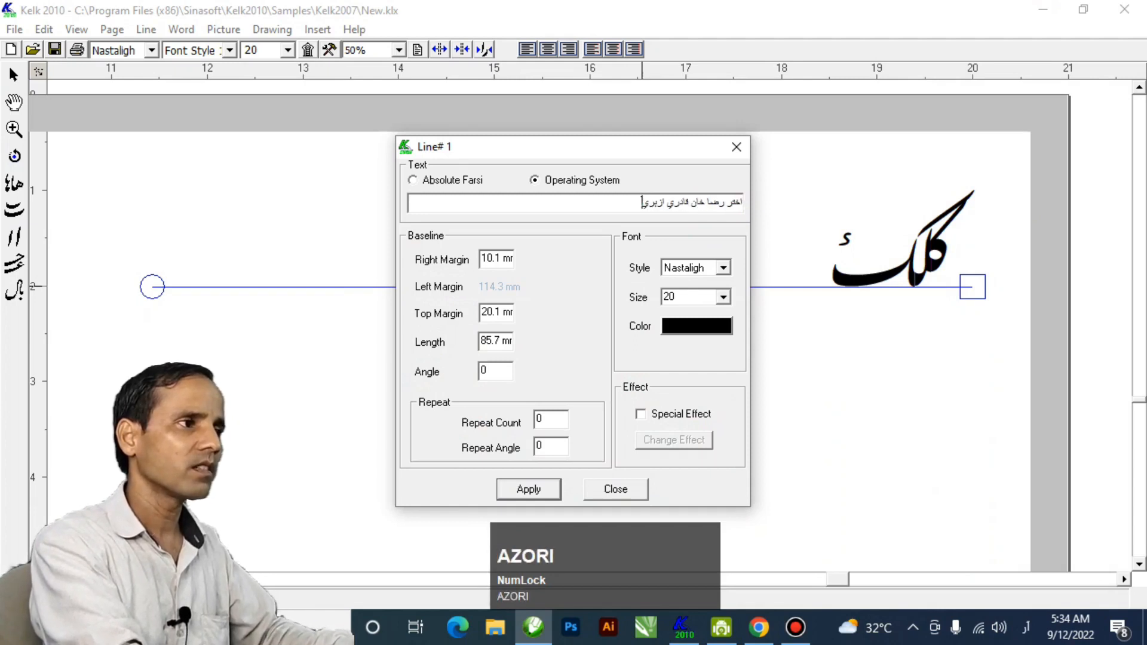
Step: Correct the last word to "ازهري" using the Arabic (101) keyboard, apply the text and close the line properties
key(BackSpace)
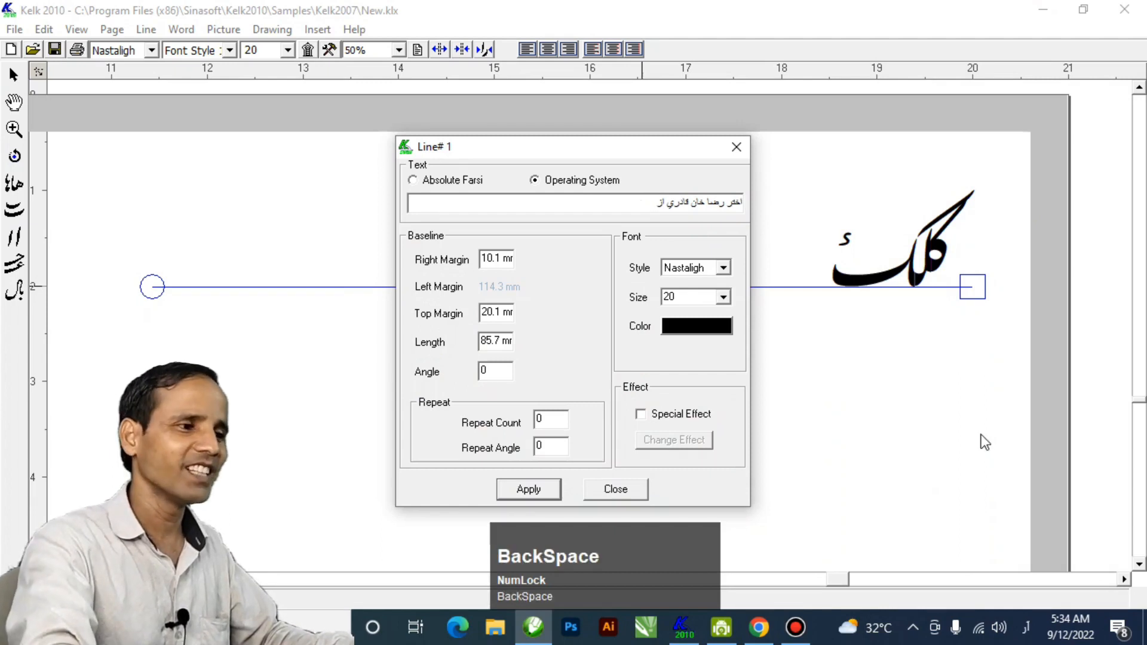
click(1018, 627)
scroll(992, 335, down, 1)
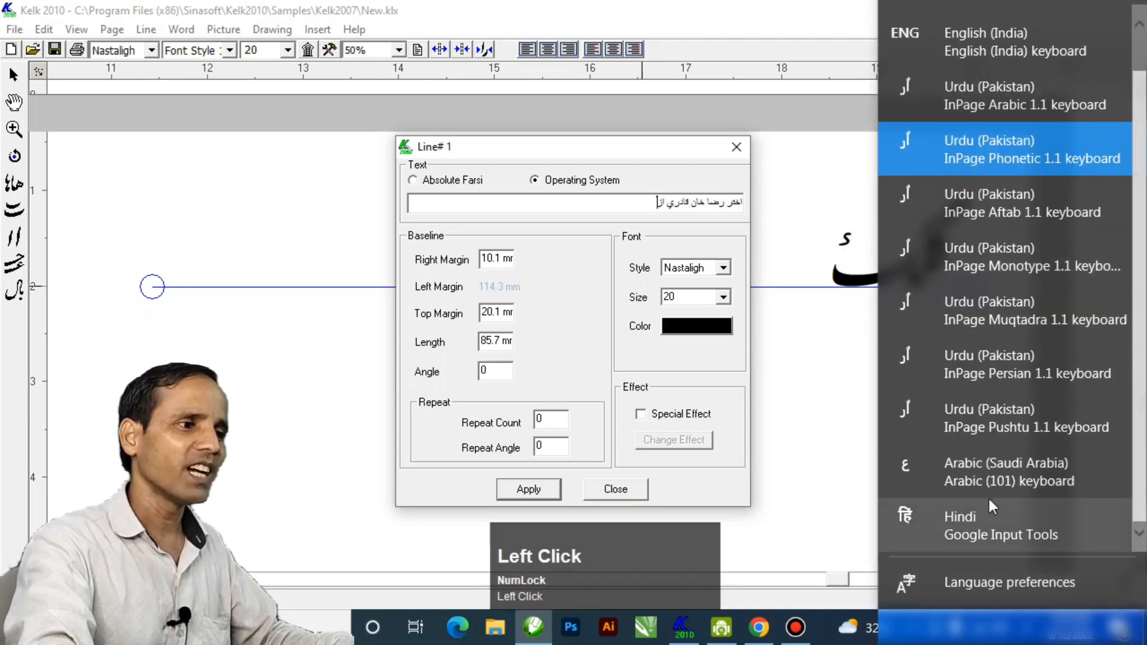
click(997, 482)
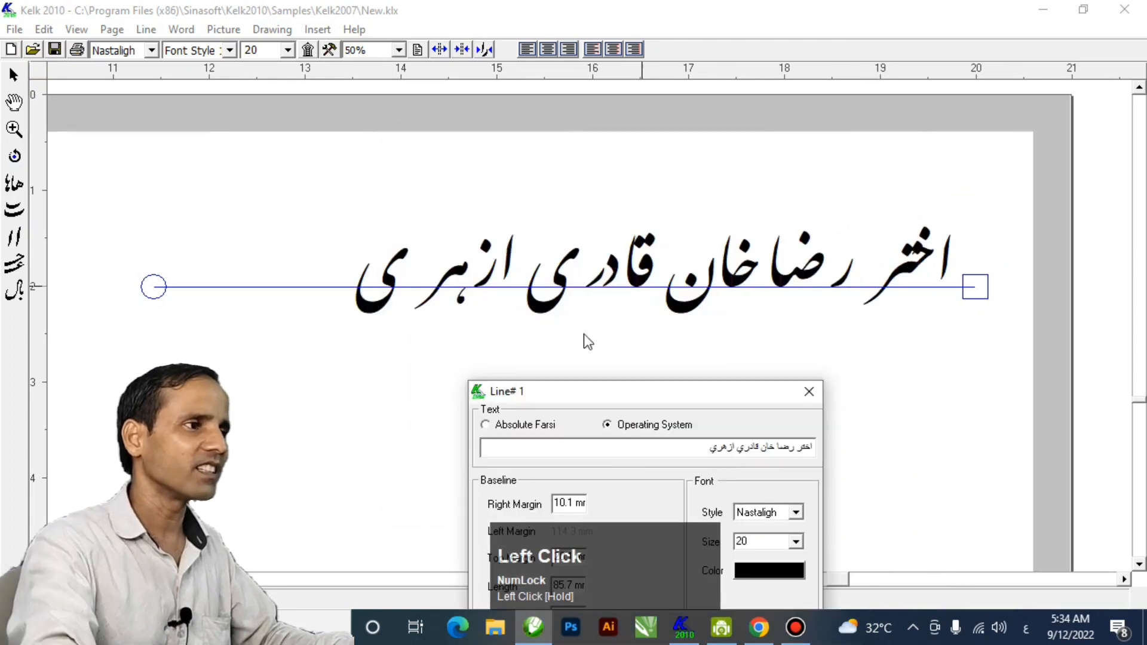
drag(704, 391, 720, 147)
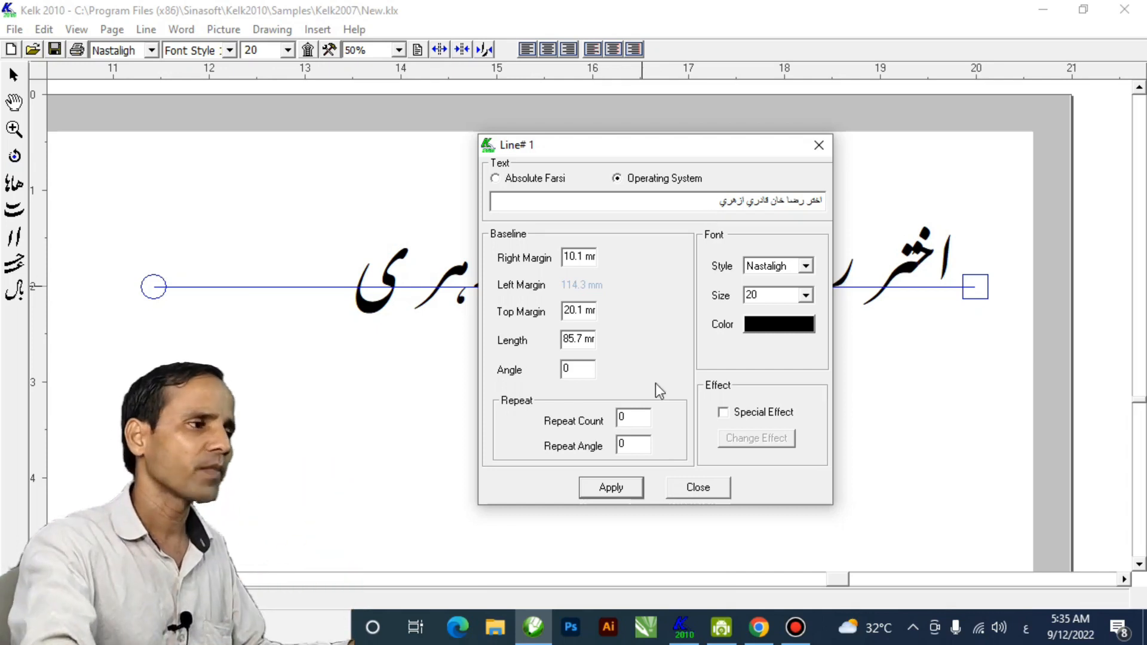
click(623, 490)
click(697, 489)
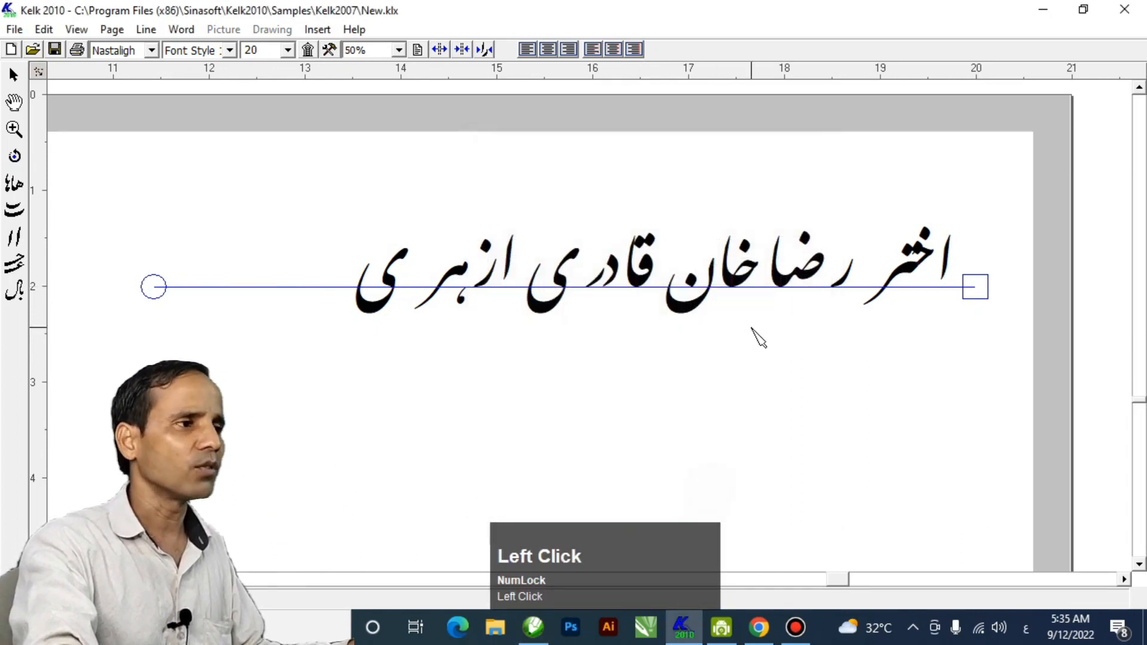
Step: Set the line's font to Tuluth and extend its baseline farther left, past the end of the text
click(151, 50)
click(131, 94)
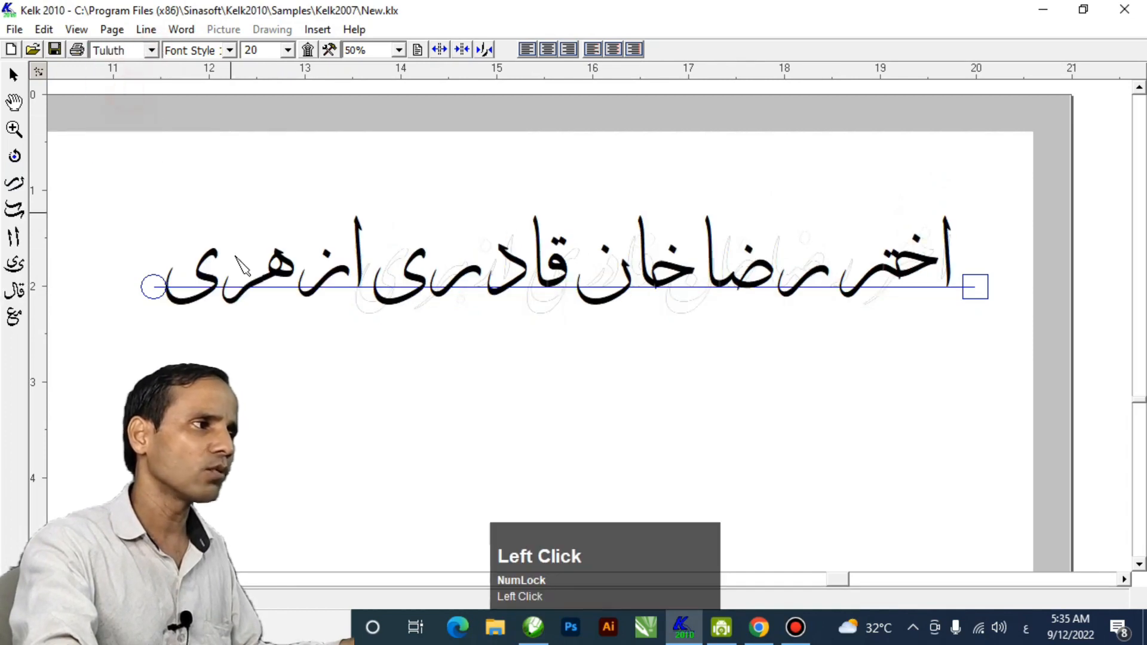
drag(149, 286, 67, 286)
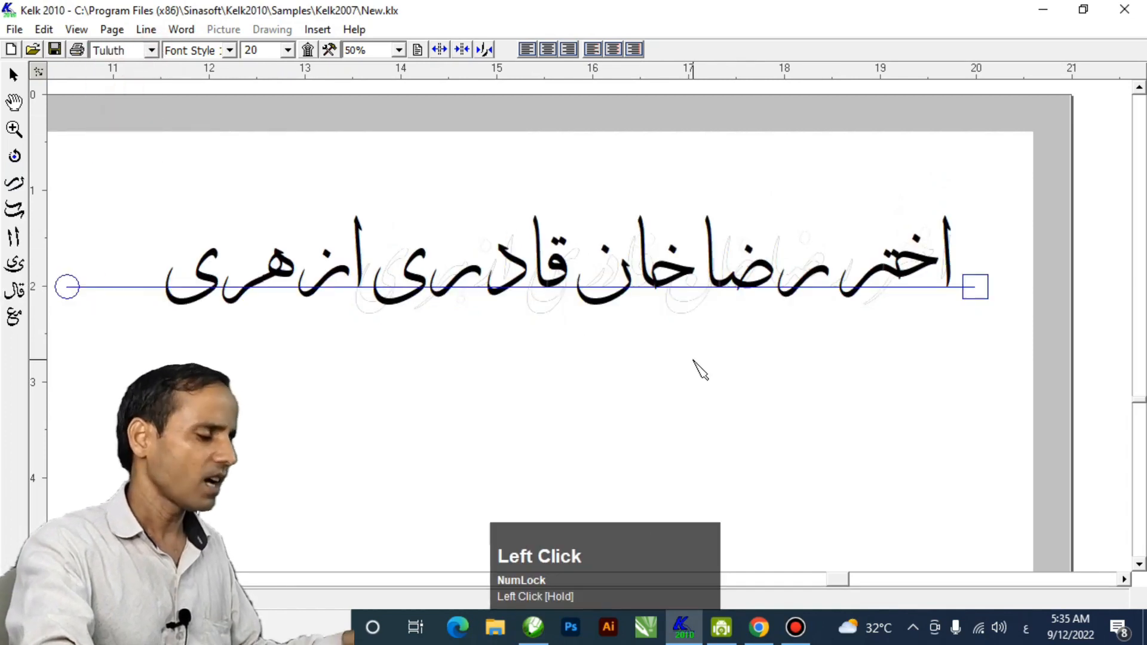
Step: Consult the name's lettering on the CorelDRAW poster, and give the ختر part of اختر in Kelk the third letter combination
key(alt+Tab)
scroll(639, 392, up, 1)
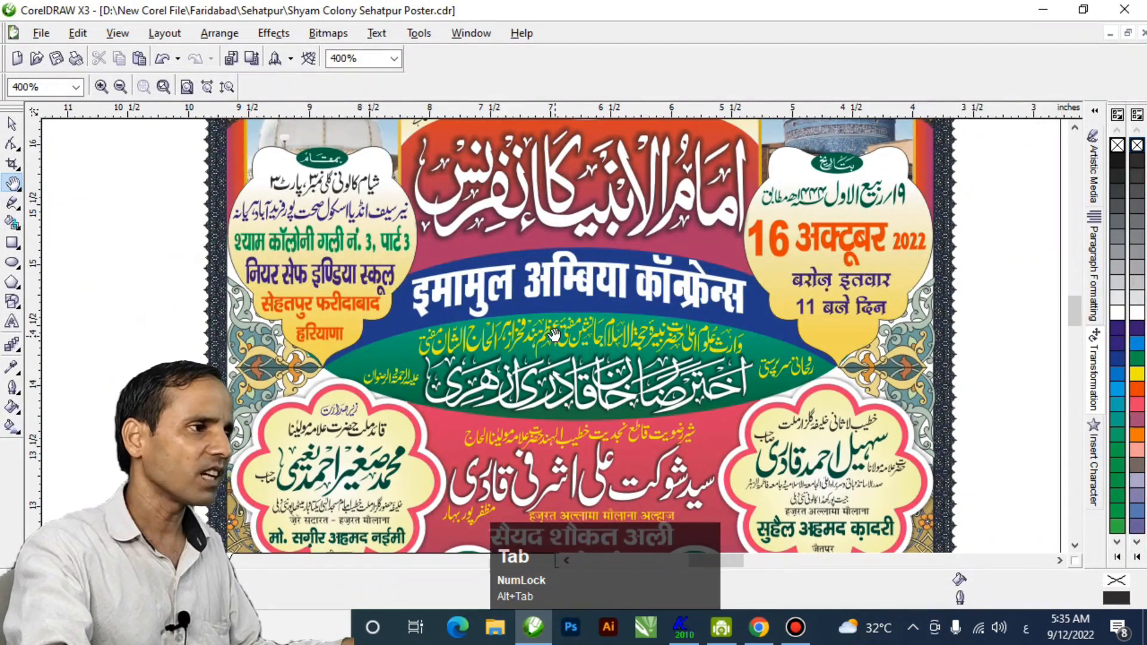
drag(318, 329, 365, 334)
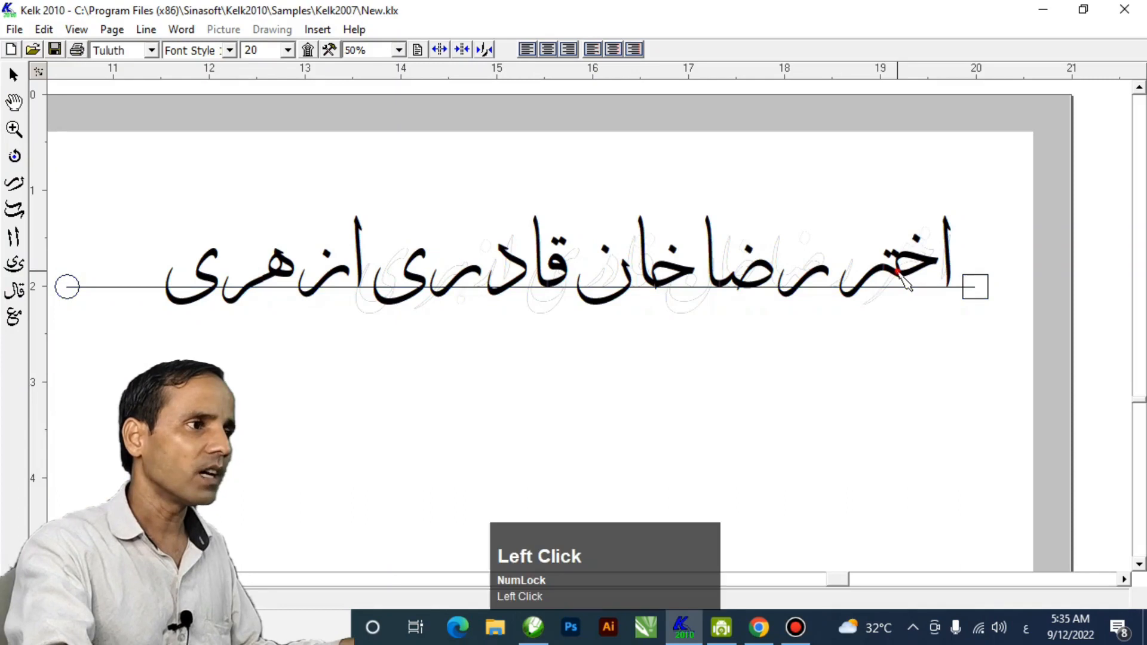
click(901, 275)
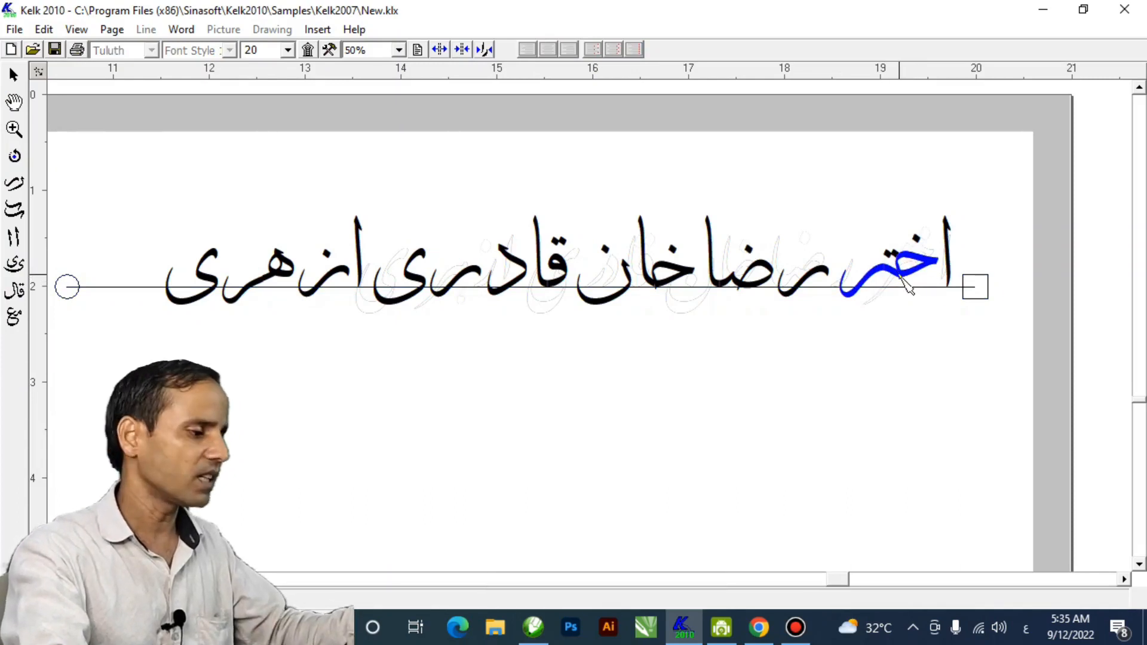
key(F2)
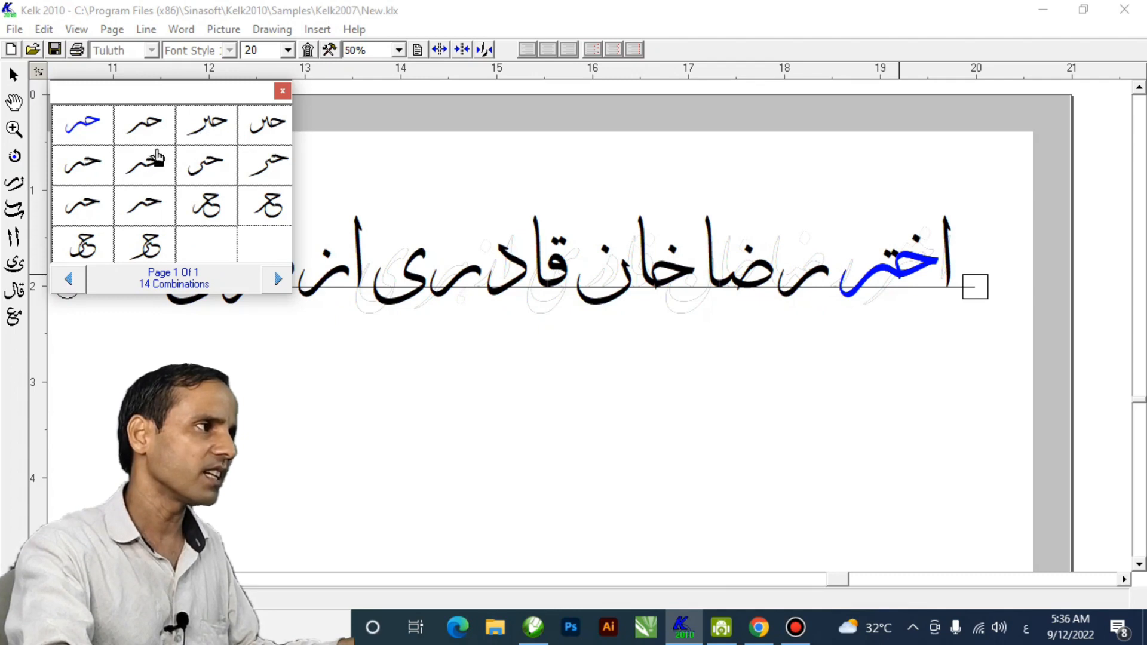
click(210, 134)
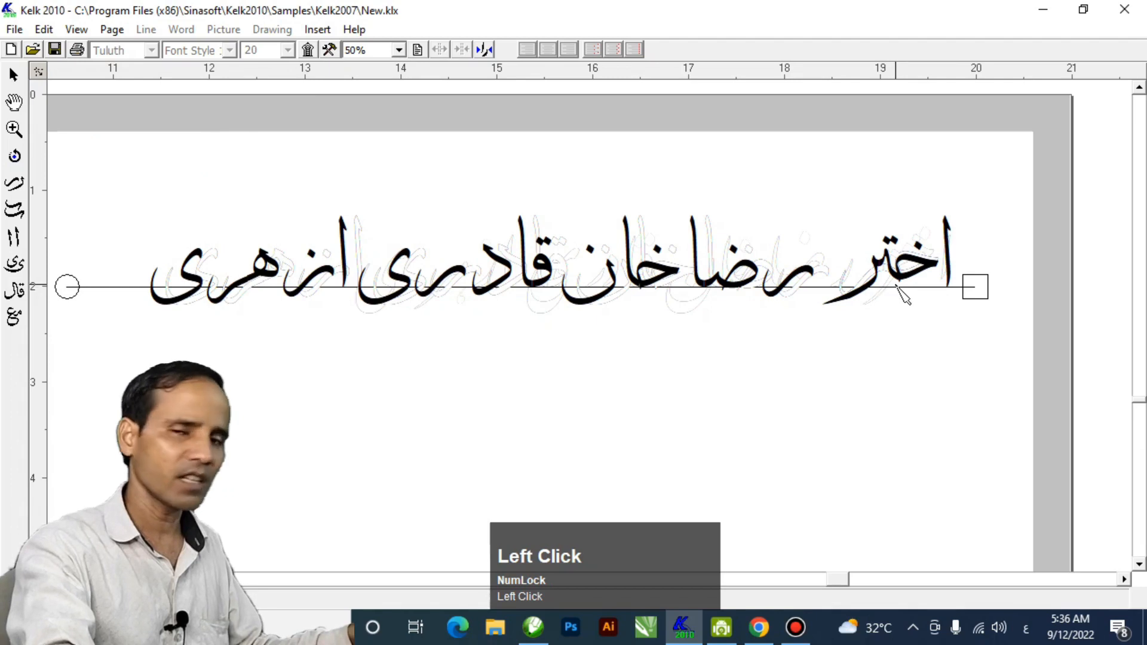
Step: Shift the two dots of ت in اختر to the left and nudge its opening alif slightly left and down
key(ctrl+z)
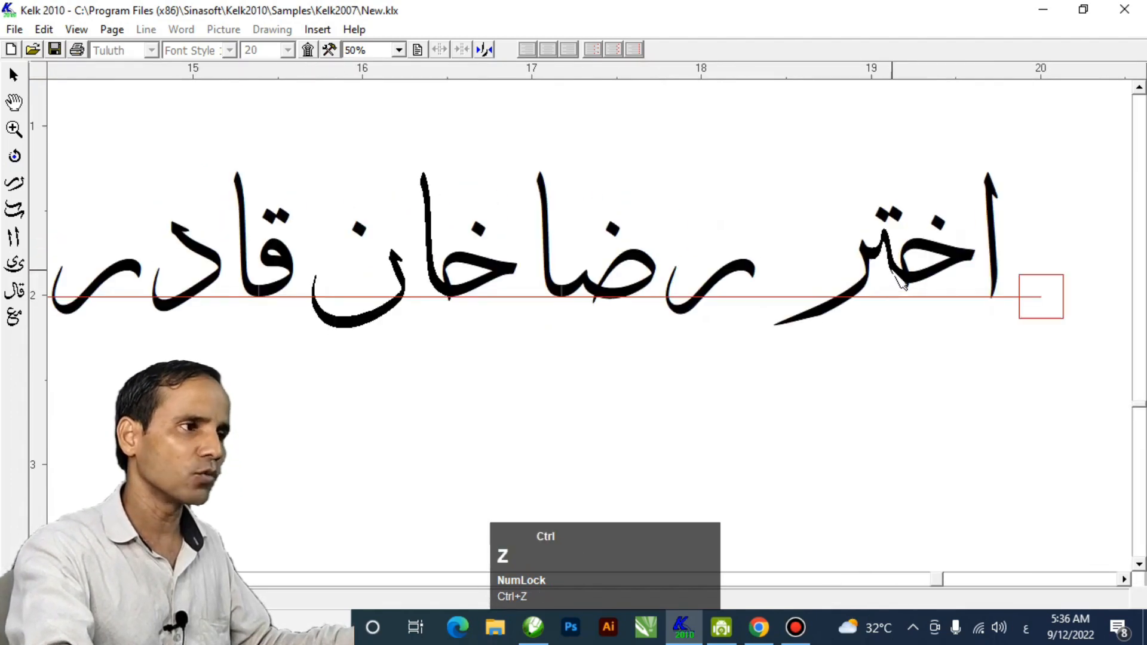
click(880, 217)
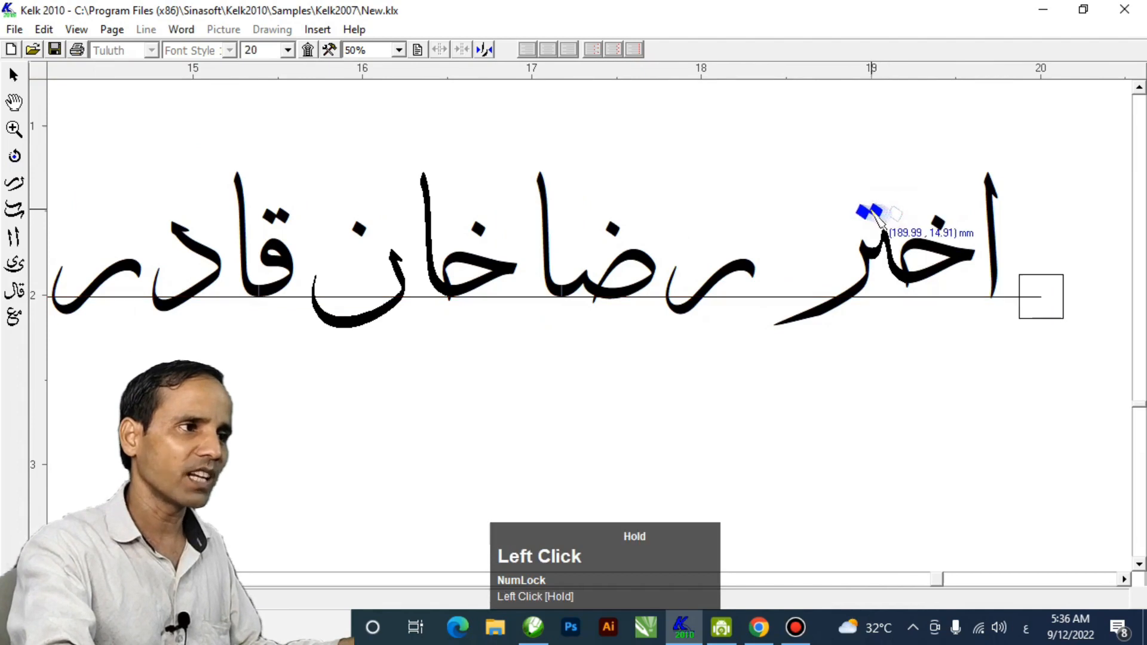
click(992, 239)
Step: Move the ر of رضا close beside اختر, change it to the straight-tailed letter shape, and nest it against the preceding ر
drag(742, 259, 837, 266)
key(F2)
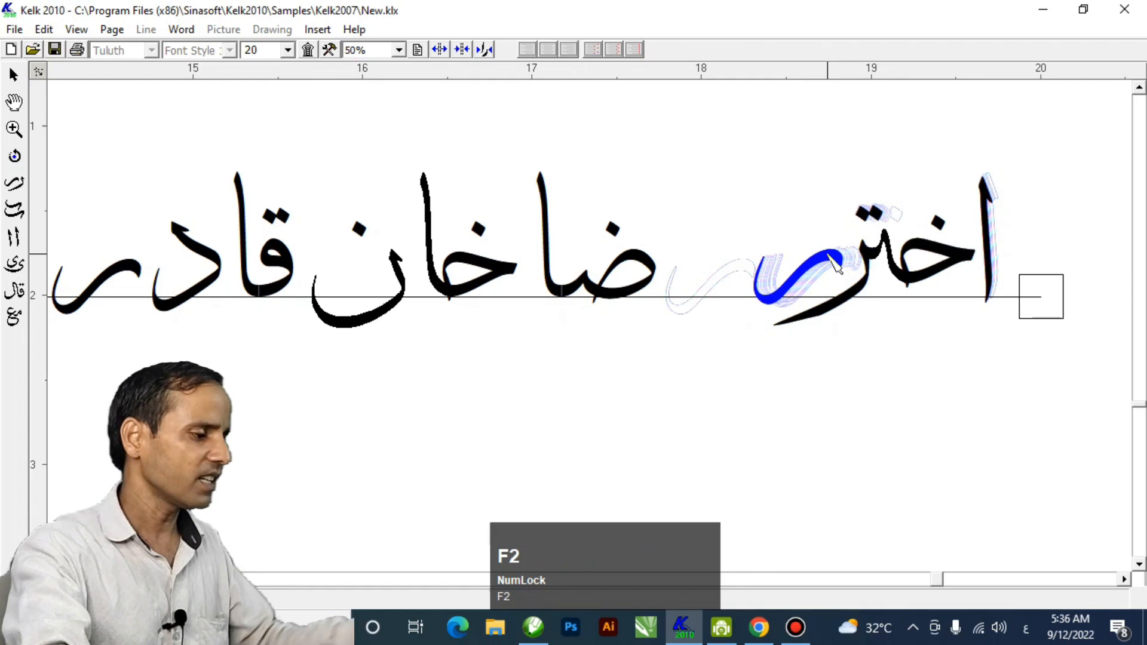
click(95, 124)
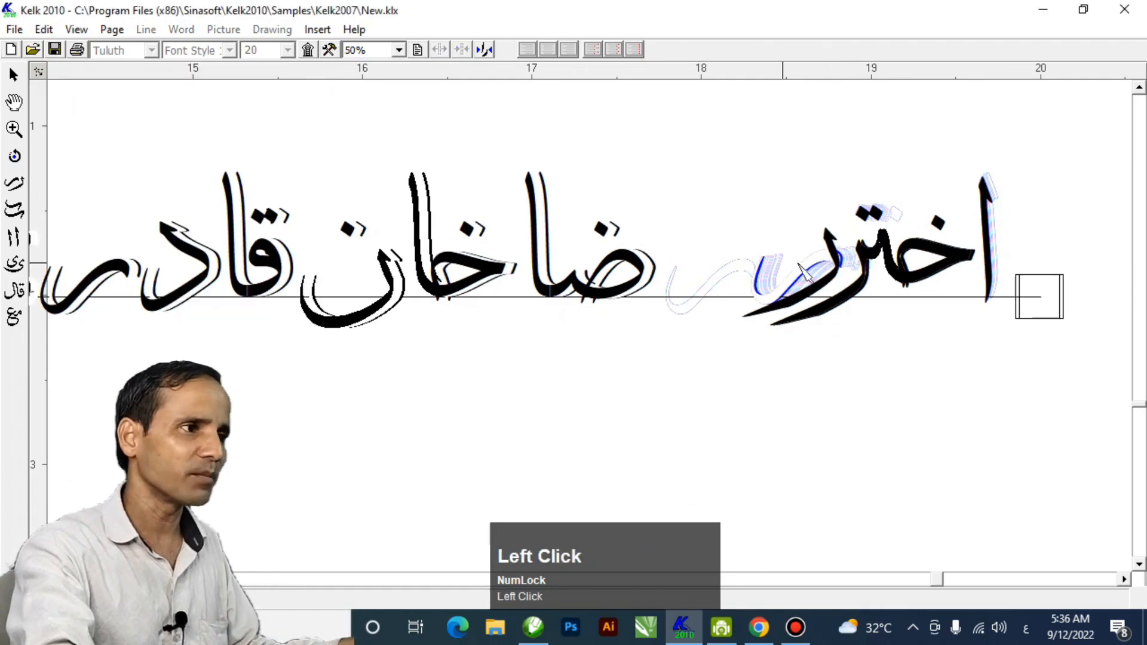
key(F5)
drag(827, 248, 835, 257)
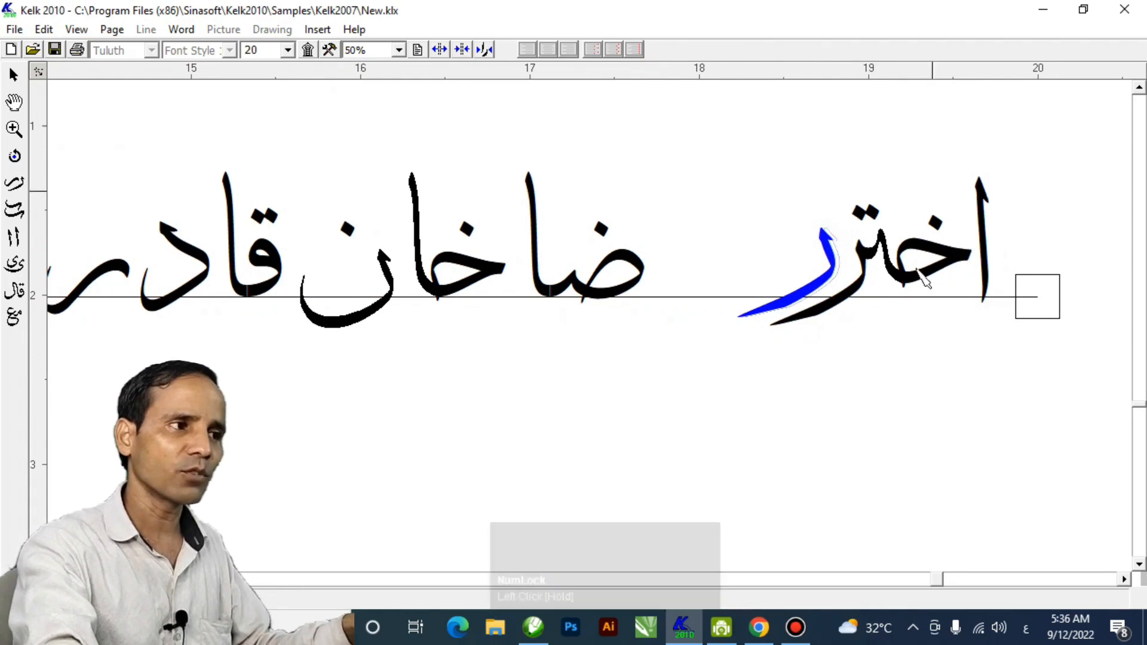
Step: Move ضا beside the repositioned ر, place its dot between the alif and the ض, and compare with the CorelDRAW poster
drag(622, 257, 776, 267)
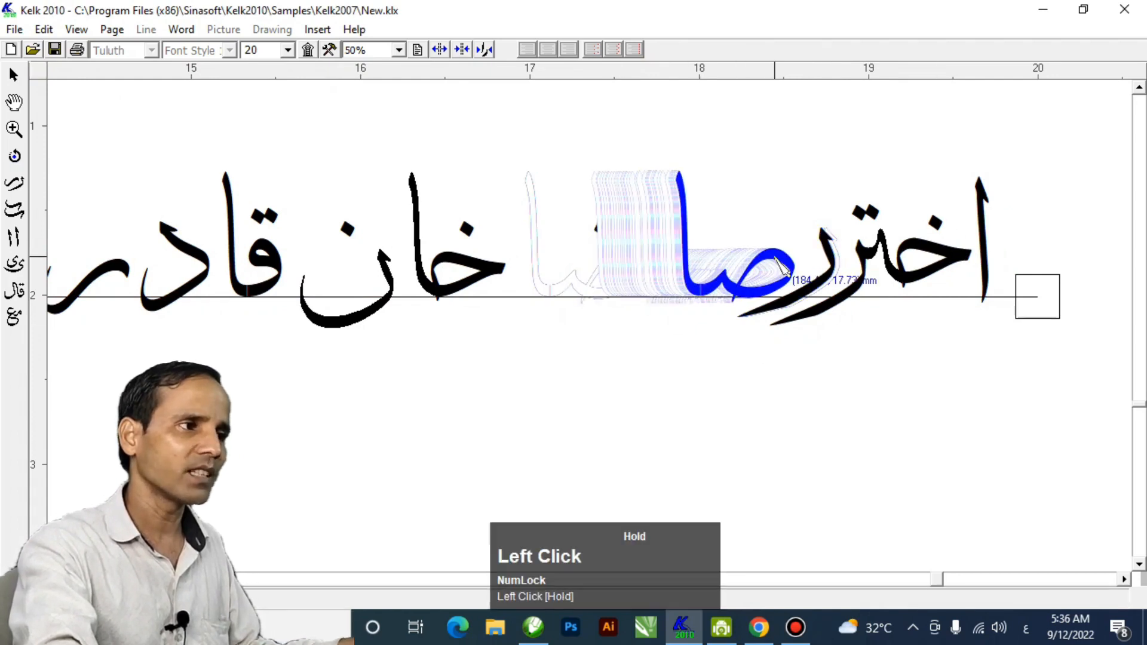
key(ctrl+z)
click(584, 228)
drag(584, 228, 725, 246)
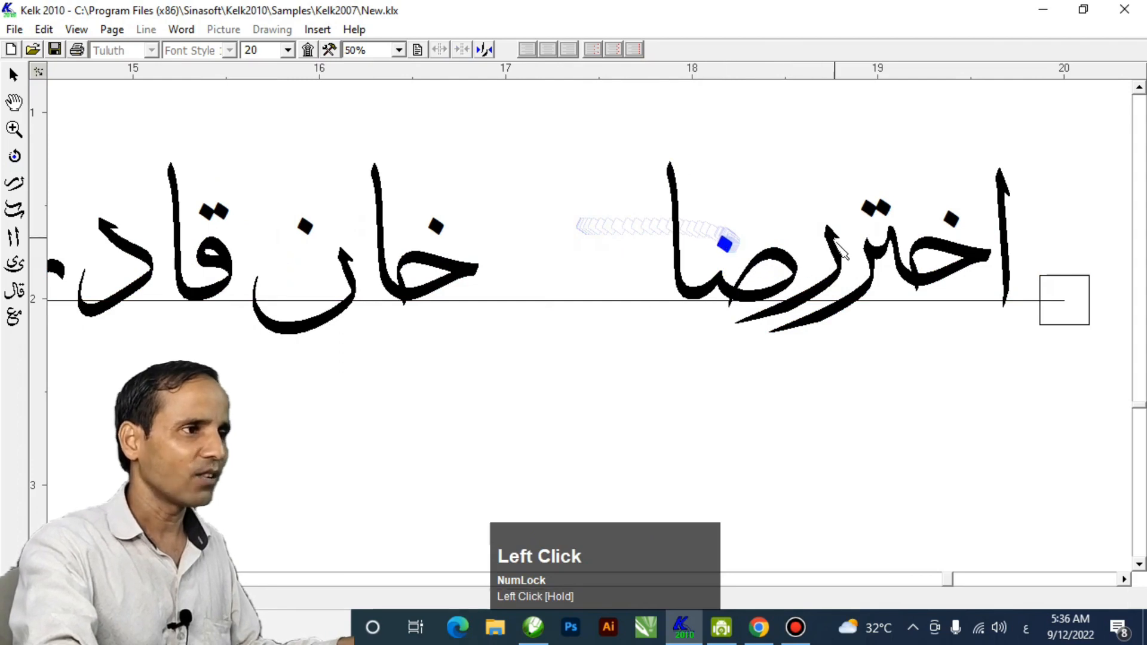
key(alt+Tab)
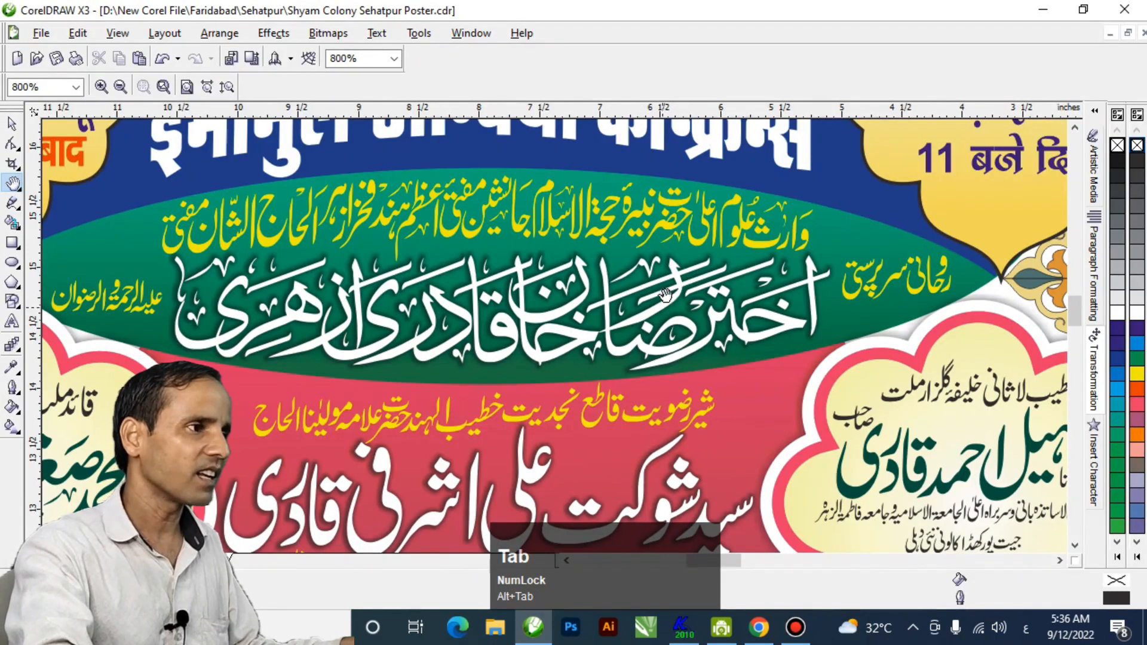
Step: In Kelk, tuck ضا against the ر of اختر and raise the ر of رضا above ضا, crossing its alif
key(alt+Tab)
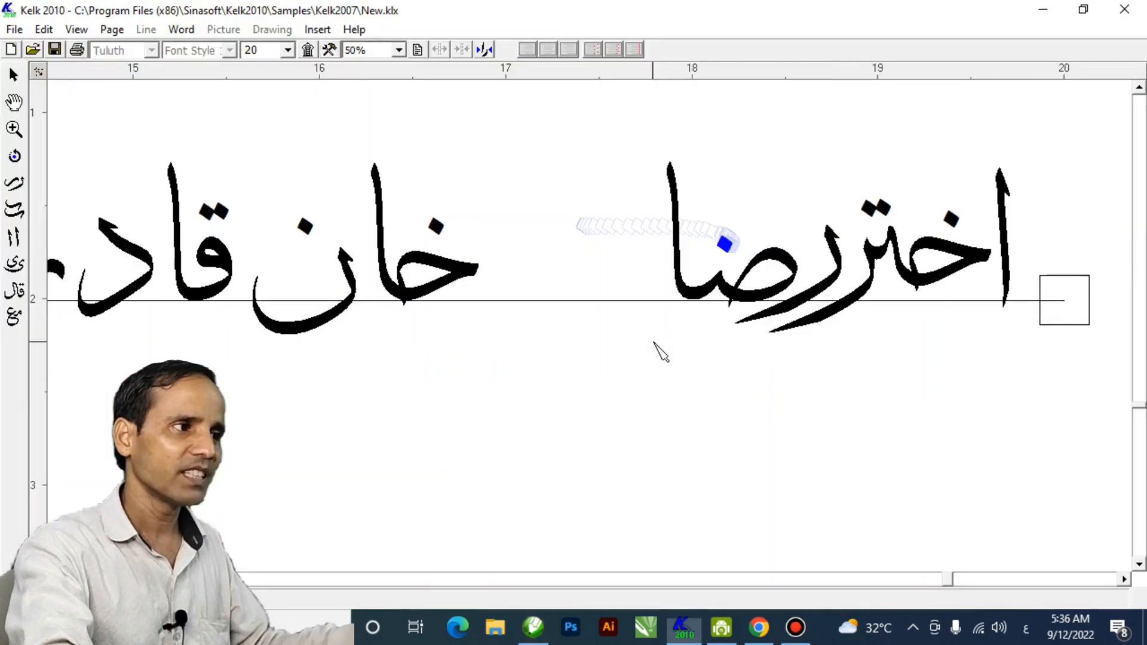
mouse_move(827, 248)
mouse_down()
mouse_move(803, 275)
mouse_move(845, 272)
mouse_up()
key(ctrl+z)
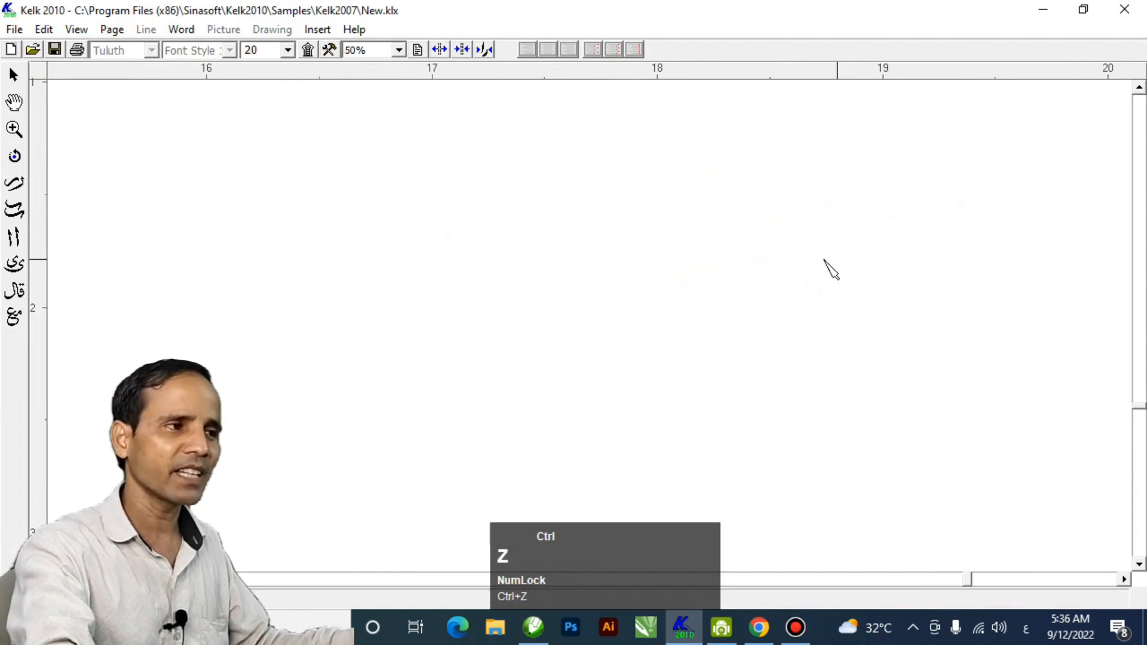
mouse_move(704, 239)
mouse_down()
mouse_move(732, 222)
mouse_move(766, 255)
mouse_up()
drag(767, 215, 783, 208)
Step: Move خا beside رضا, raise the ن across its alif, and place the dots of خ and ن on their letters
mouse_move(379, 268)
mouse_down()
mouse_move(560, 279)
mouse_move(657, 267)
mouse_move(672, 282)
mouse_up()
mouse_move(244, 276)
mouse_down()
mouse_move(615, 210)
mouse_move(620, 181)
mouse_up()
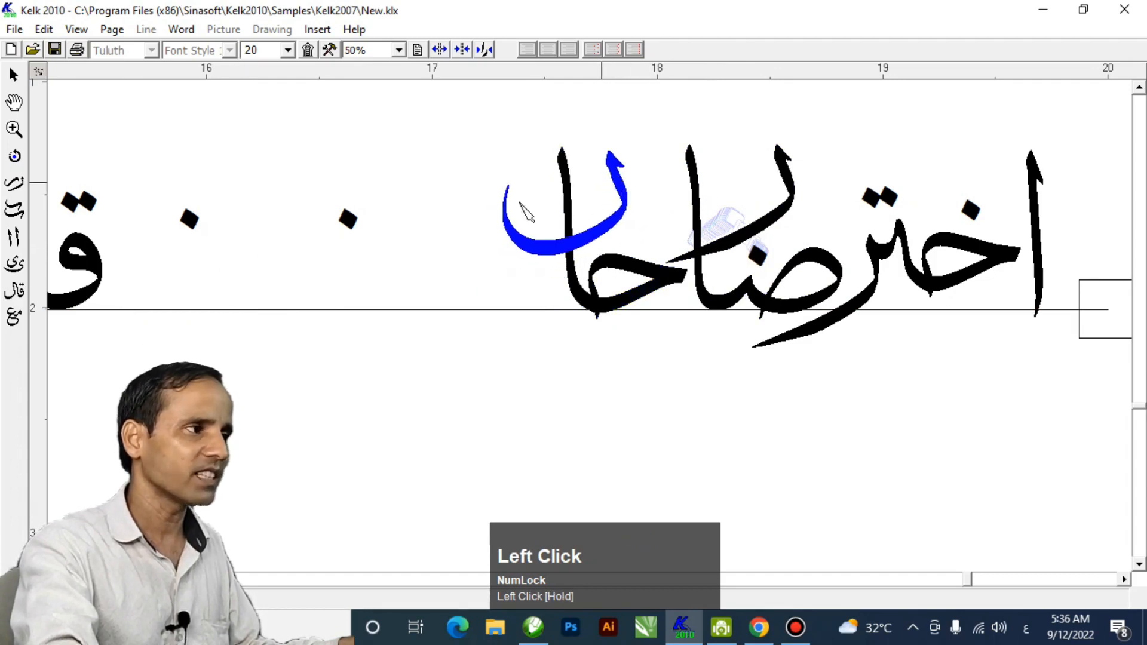
mouse_move(348, 221)
mouse_down()
mouse_move(607, 226)
mouse_move(644, 244)
mouse_up()
drag(192, 226, 599, 209)
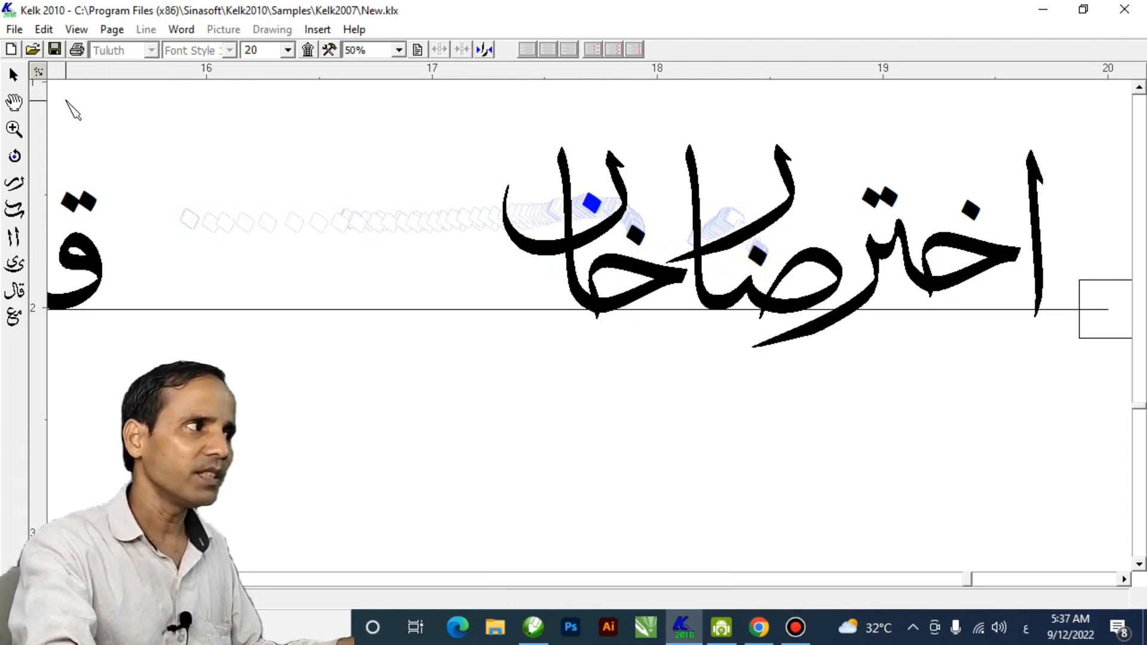
Step: Move قا with its two dots beside خان, set د against it, and raise the ر above the د
key(space)
drag(343, 275, 574, 267)
click(315, 254)
drag(315, 254, 736, 262)
drag(320, 194, 720, 217)
drag(230, 245, 672, 236)
drag(131, 264, 666, 164)
key(ctrl+shift+z)
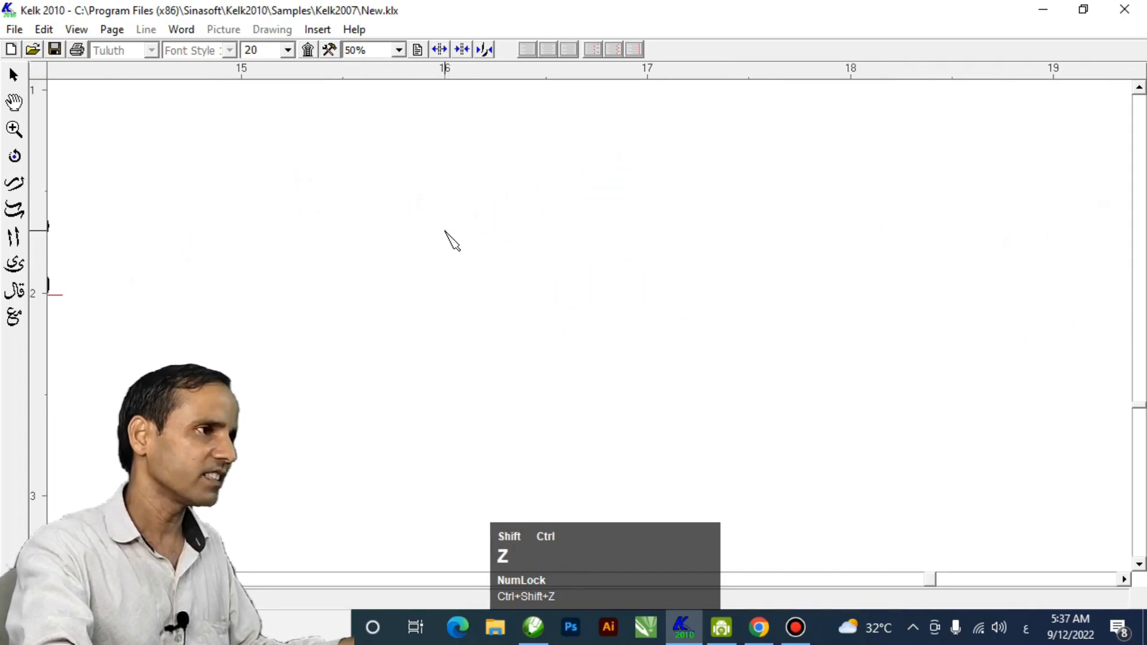
Step: Move the ی of قادری beside the د under the raised ر, and compare with the CorelDRAW poster
key(space)
drag(292, 278, 663, 269)
key(alt)
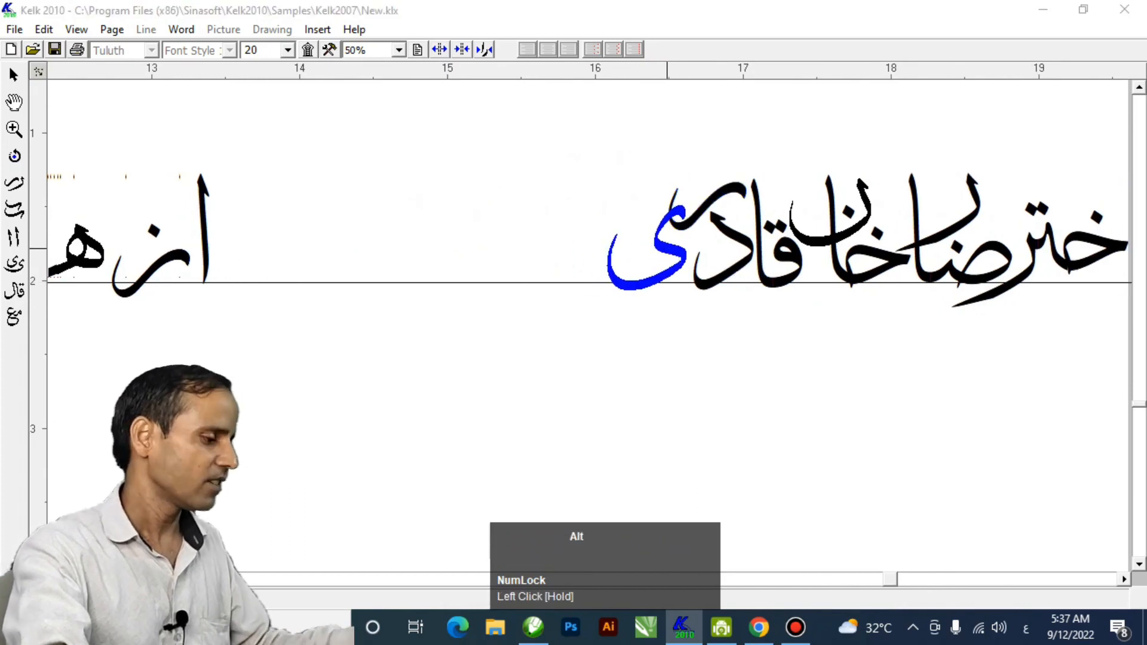
key(alt+Tab)
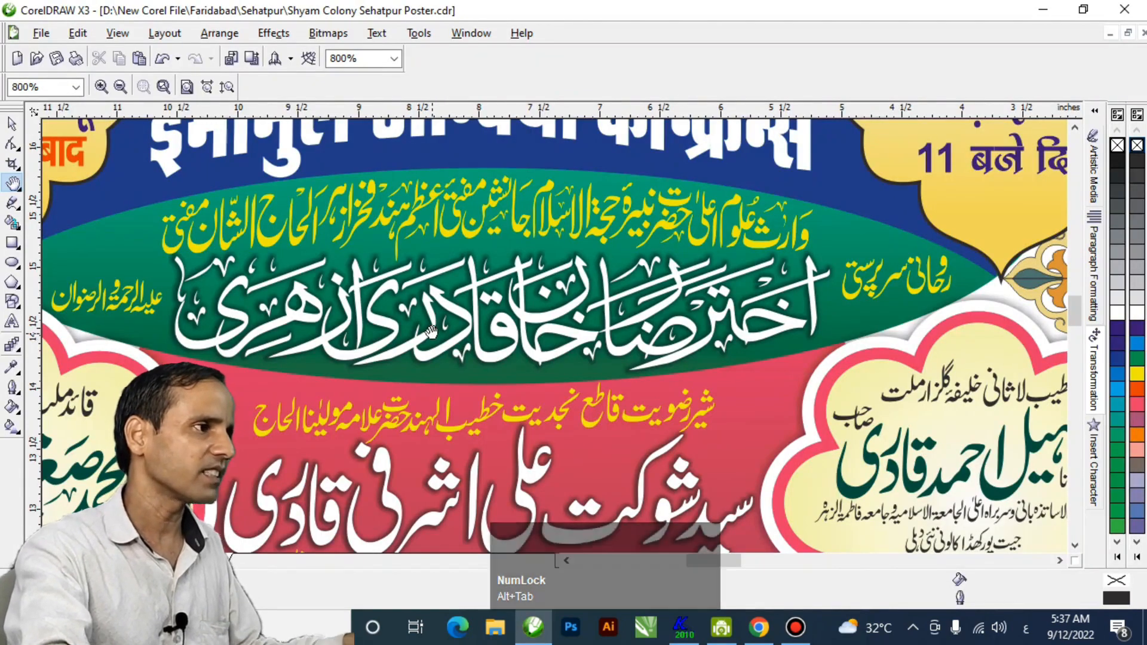
key(alt+Tab)
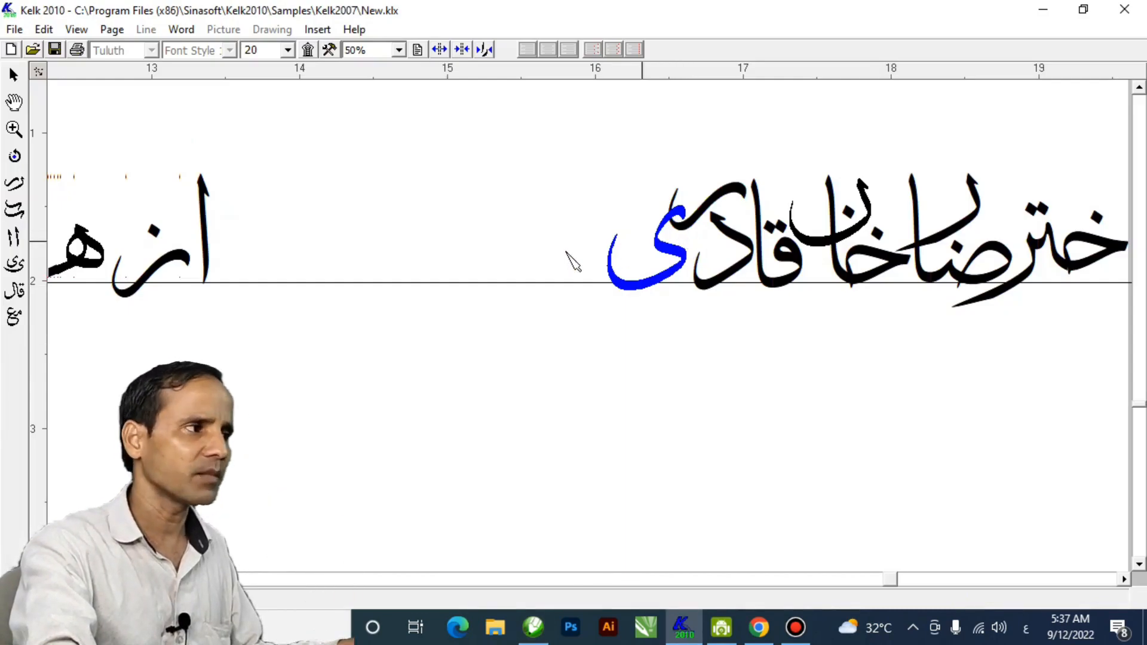
Step: Move the alif of ازهری against the ی of قادری, checking its position on the CorelDRAW poster
drag(203, 233, 630, 238)
key(alt+Tab)
key(alt+Tab)
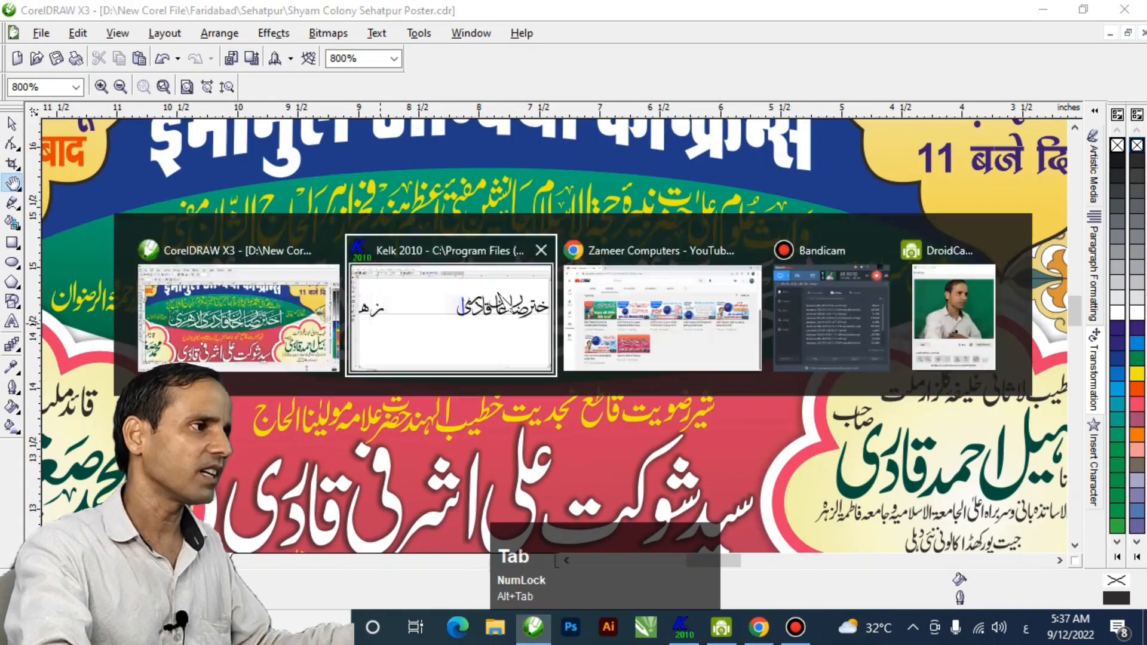
click(638, 206)
drag(640, 207, 646, 207)
Step: Move the body of ز in ازهری beside its alif and change it to the straight-tailed letter shape
drag(179, 253, 641, 256)
key(F2)
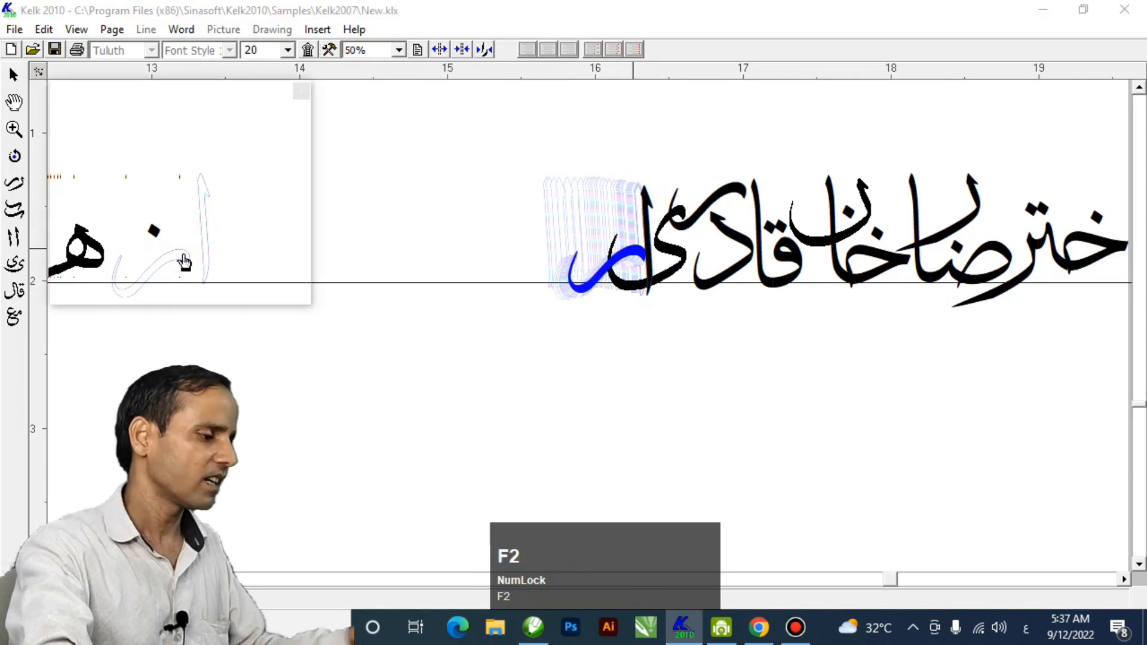
click(102, 127)
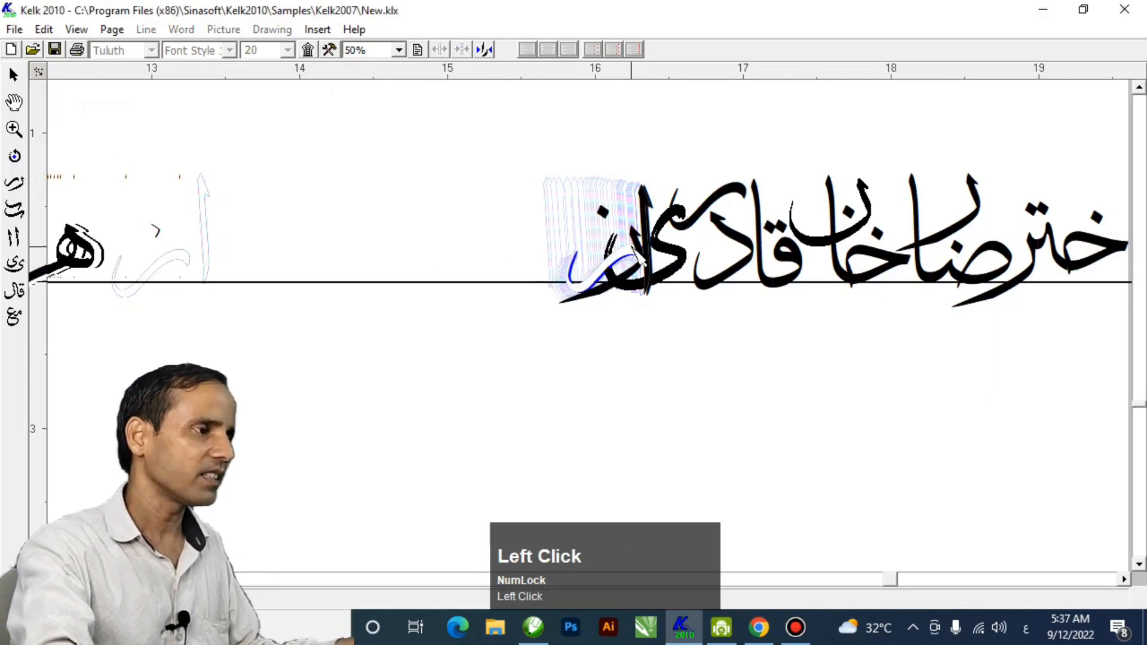
Step: Nest the ز with its dot against the alif and bring هر and the final ی close beside it
key(ctrl+z)
drag(635, 245, 609, 208)
drag(750, 253, 717, 254)
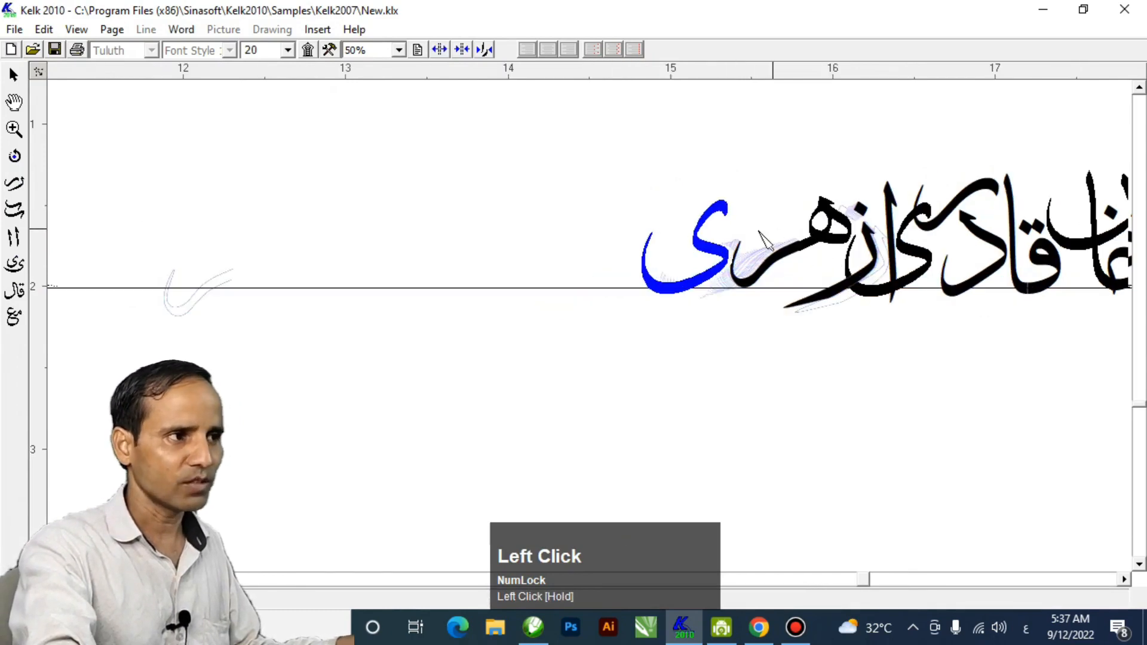
Step: Give the هر of ازهری the third letter combination and lower it beside the ز
click(801, 248)
key(F2)
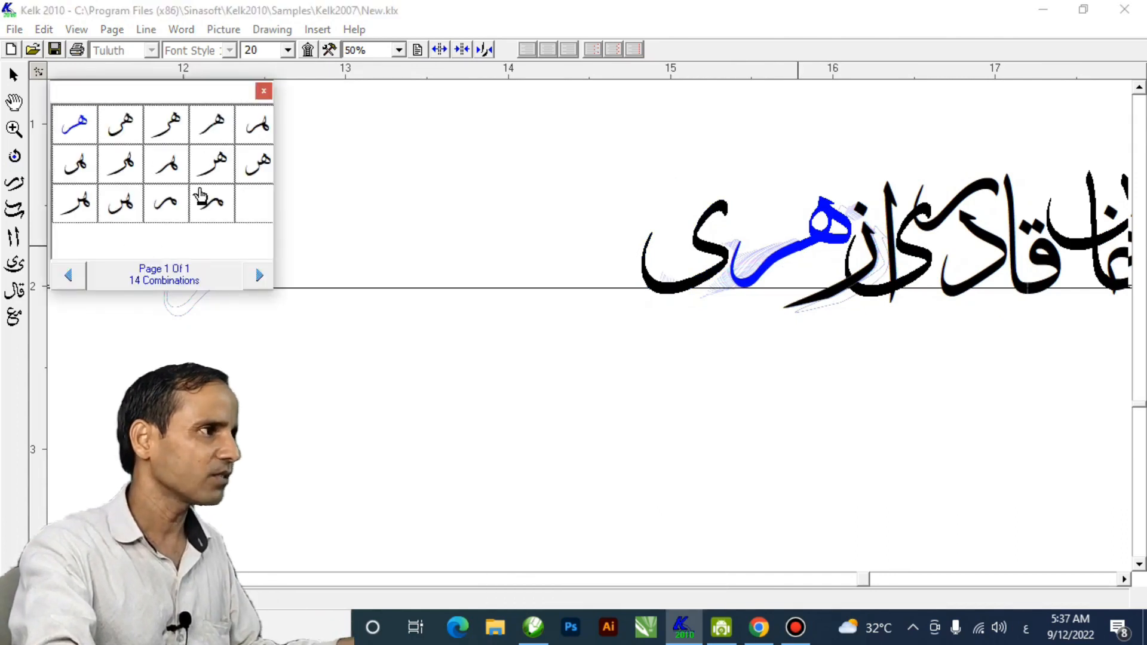
click(173, 136)
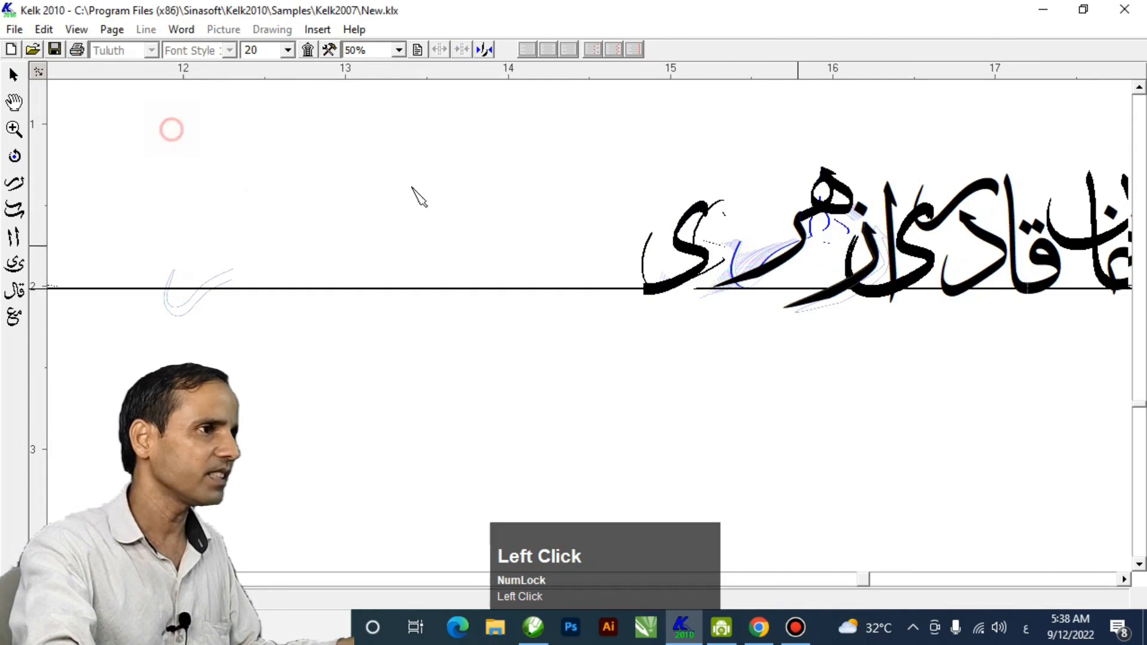
drag(826, 207, 821, 233)
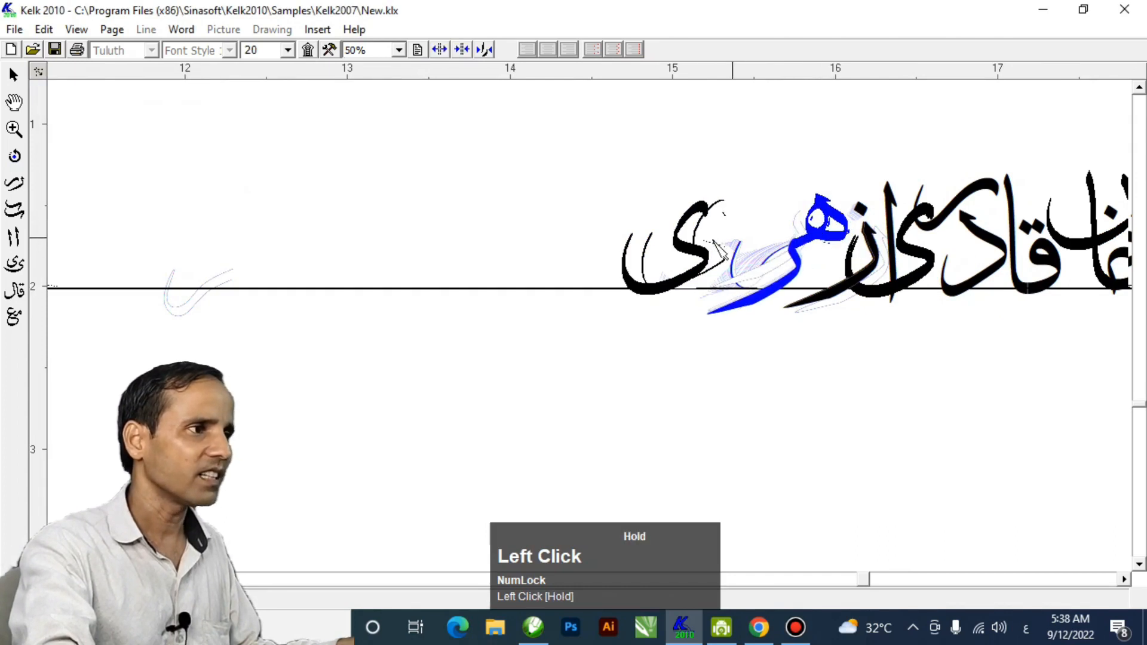
Step: Nest the final ی of ازهری against the straight-tailed هر and redraw the page
drag(690, 249, 758, 249)
key(F5)
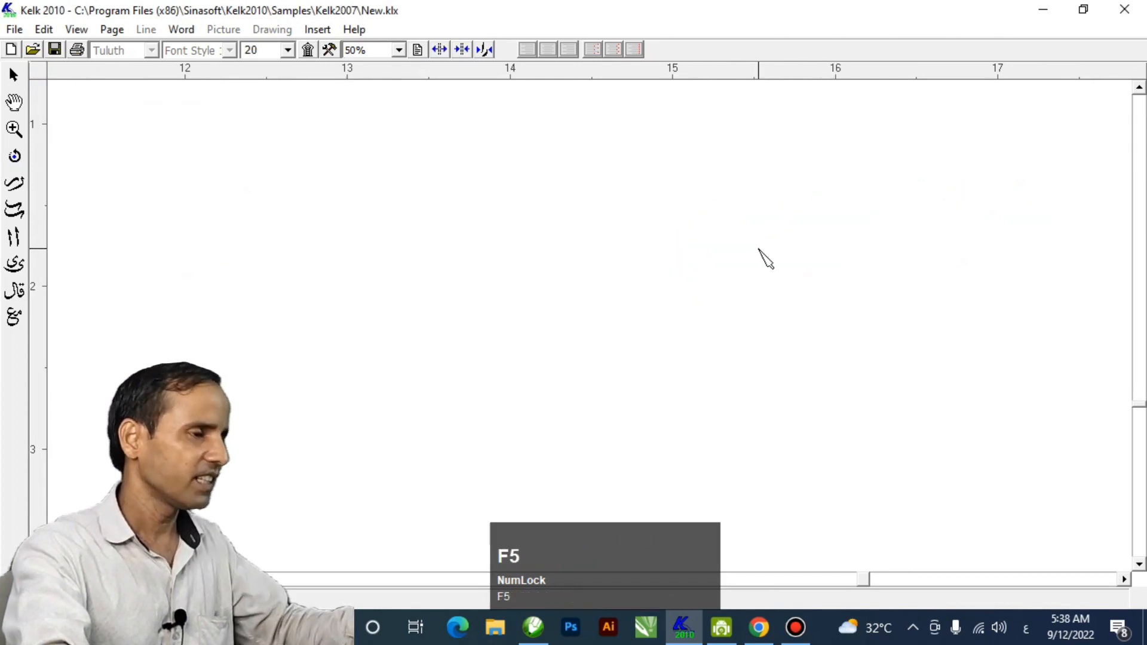
drag(630, 218, 384, 236)
drag(683, 332, 545, 341)
key(F5)
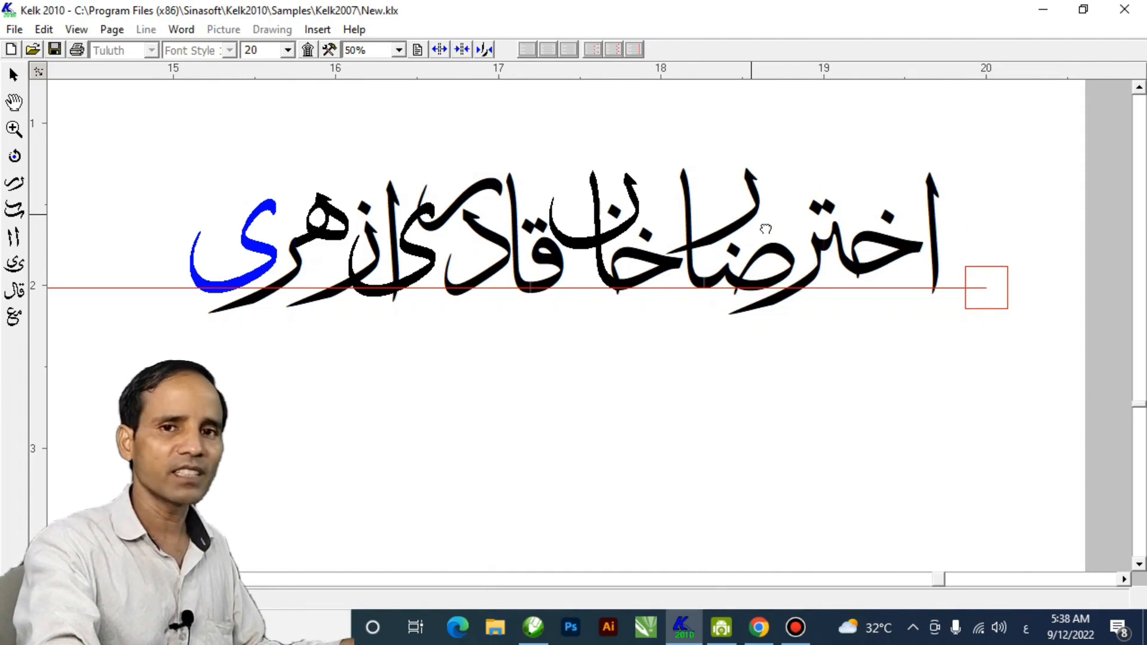
key(space)
click(558, 357)
click(558, 354)
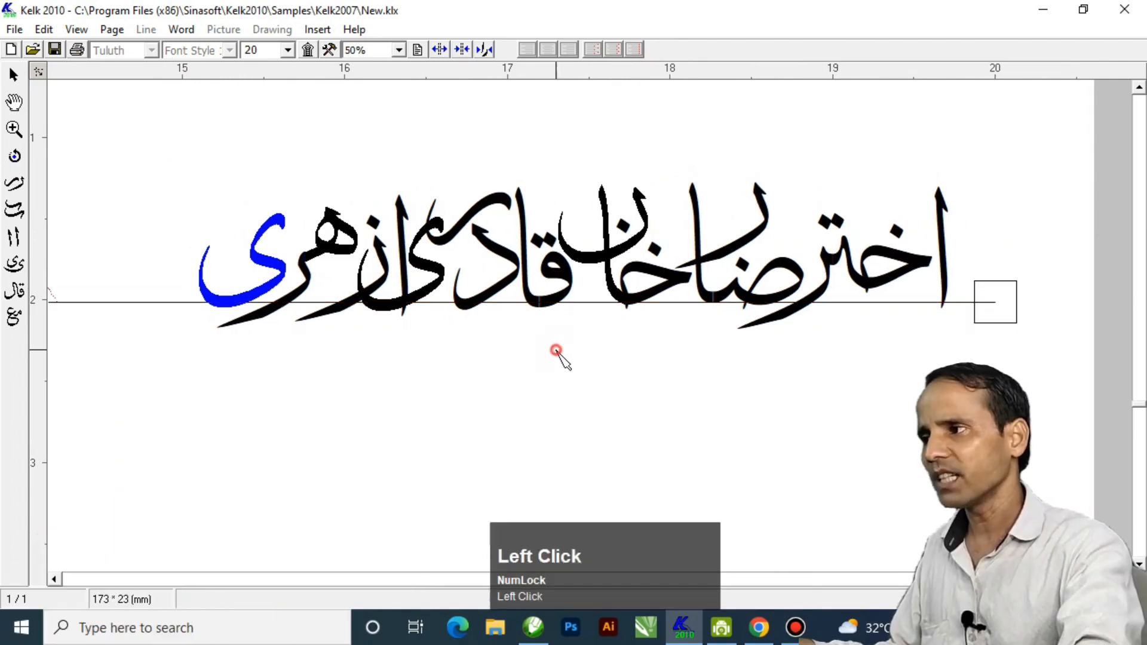
Step: Start saving the calligraphy as an image and frame the entire name as the area to capture
click(146, 138)
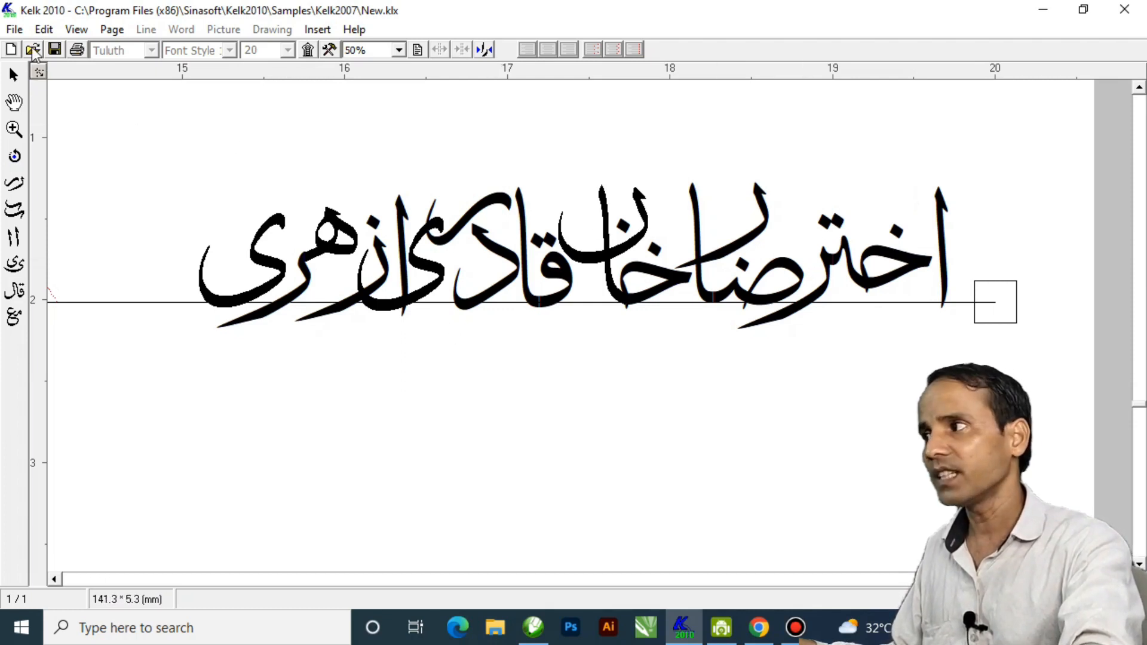
click(14, 29)
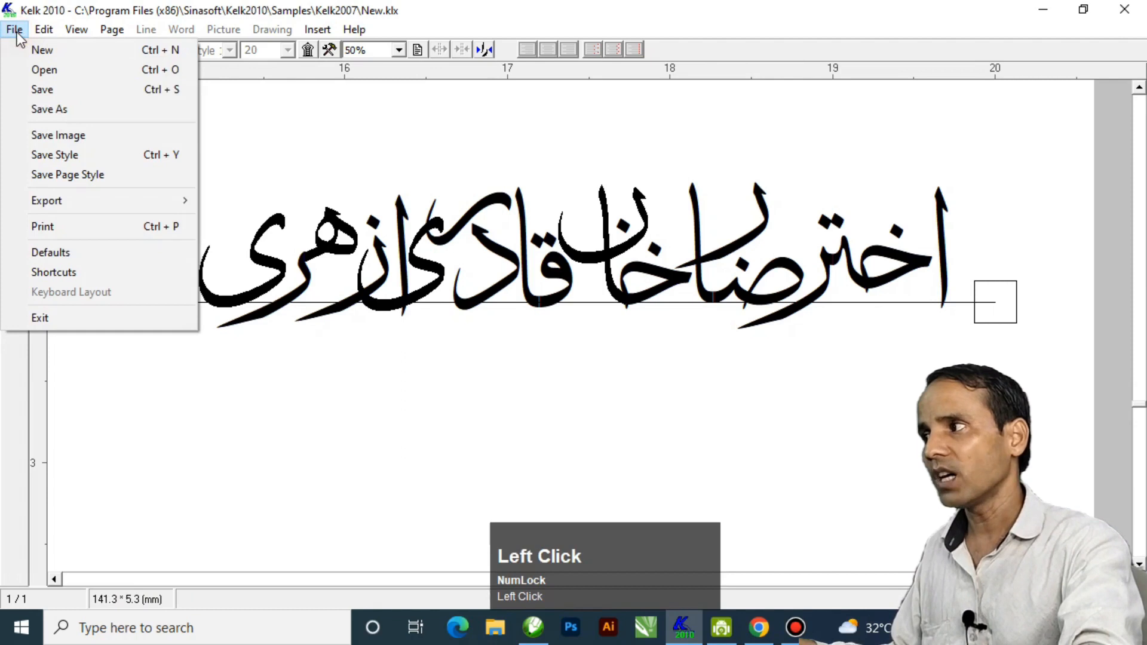
click(67, 137)
drag(960, 166, 165, 338)
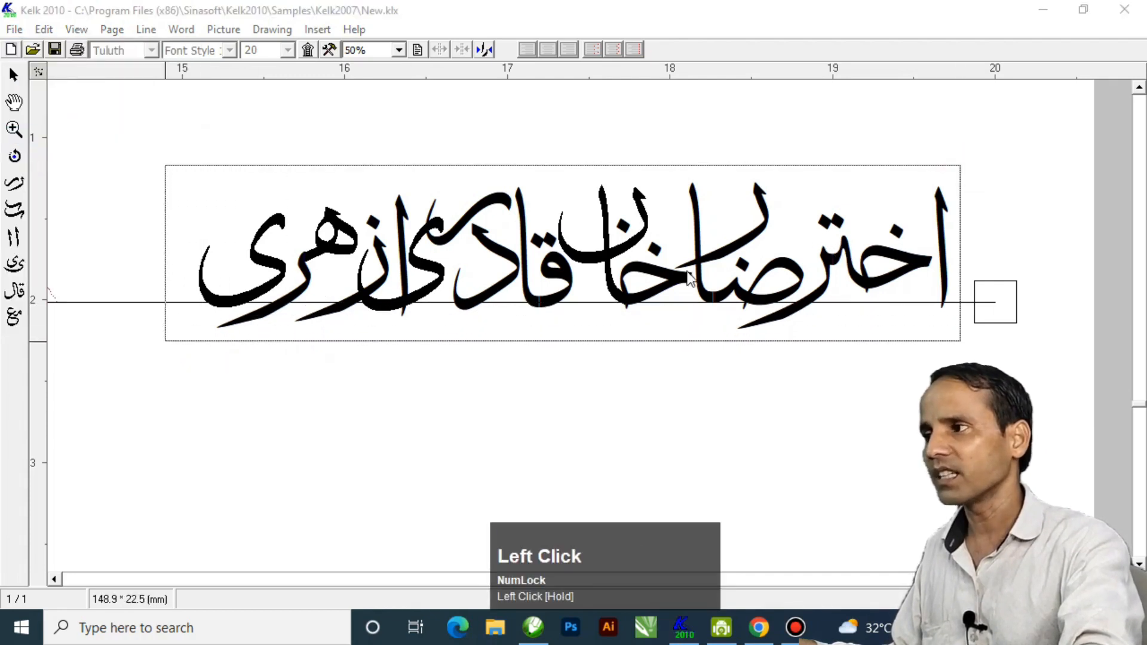
text(شسيبيب)
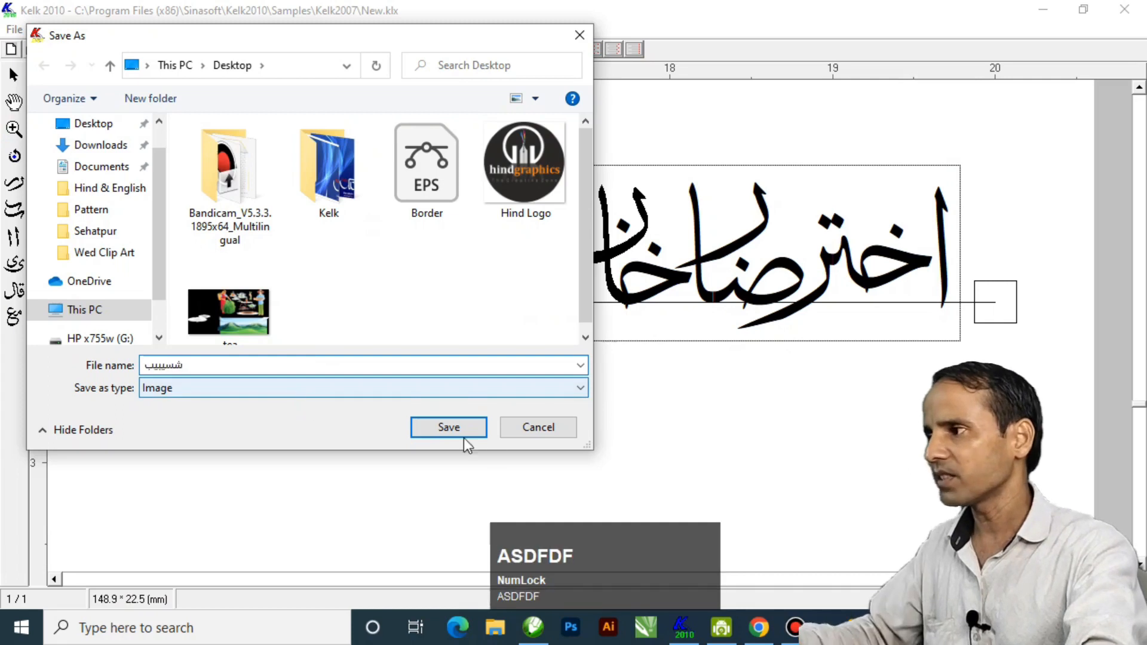
drag(210, 366, 123, 387)
key(Delete)
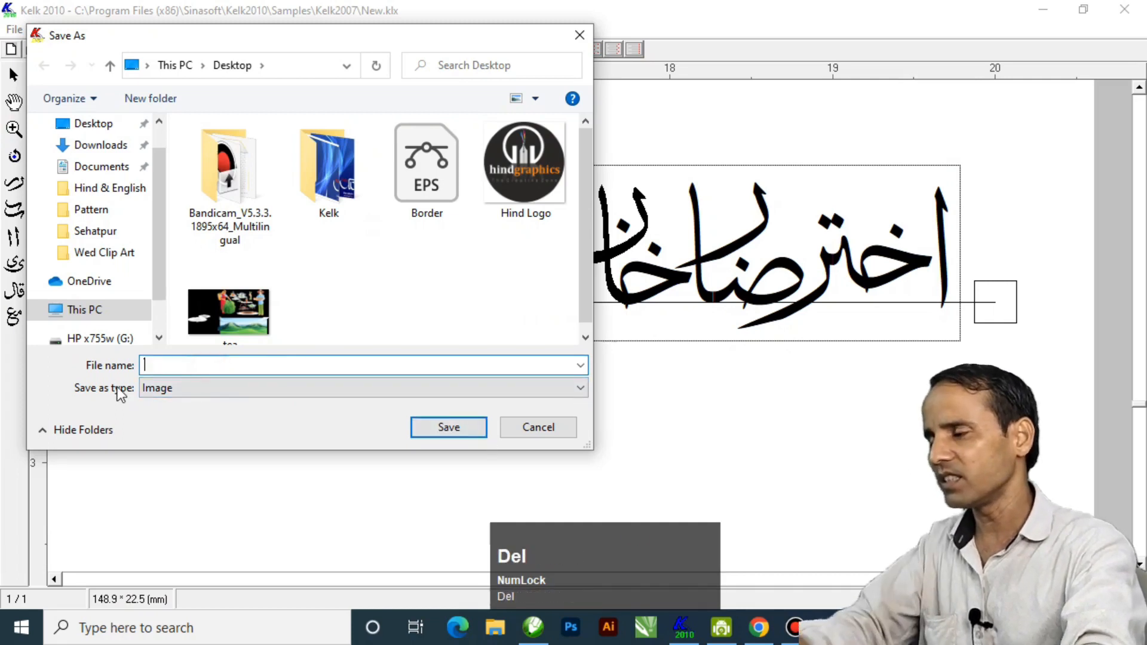
Step: Switch the keyboard language to English and save the framed calligraphy to the Desktop as the JPG image dddd at 1500 pixels per inch
click(1019, 627)
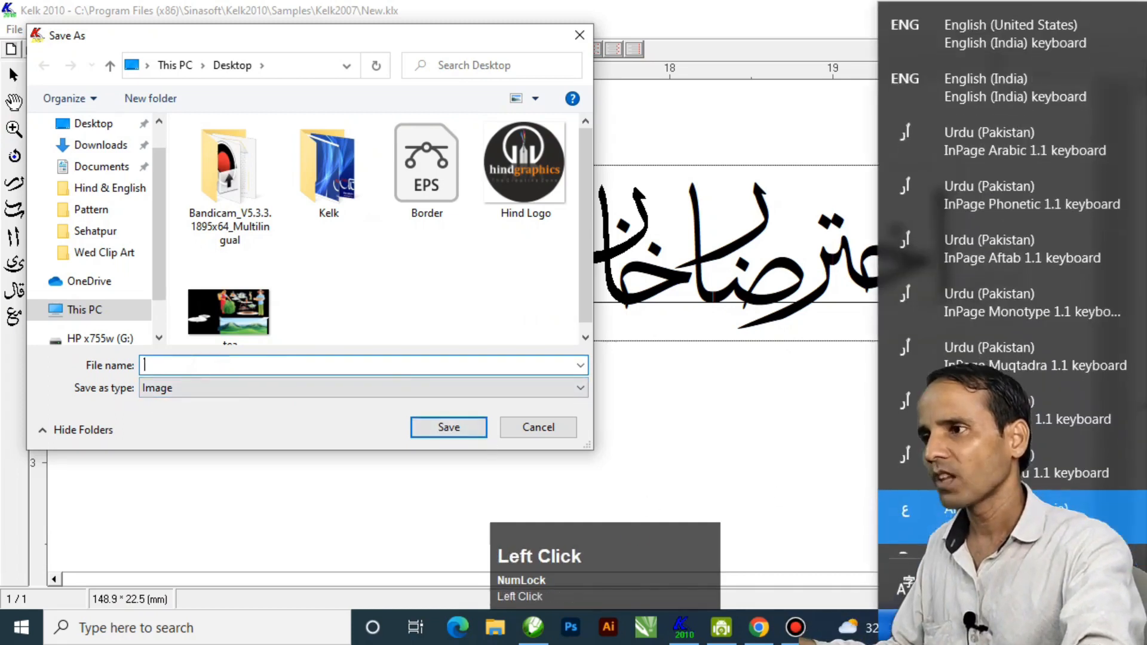
click(997, 51)
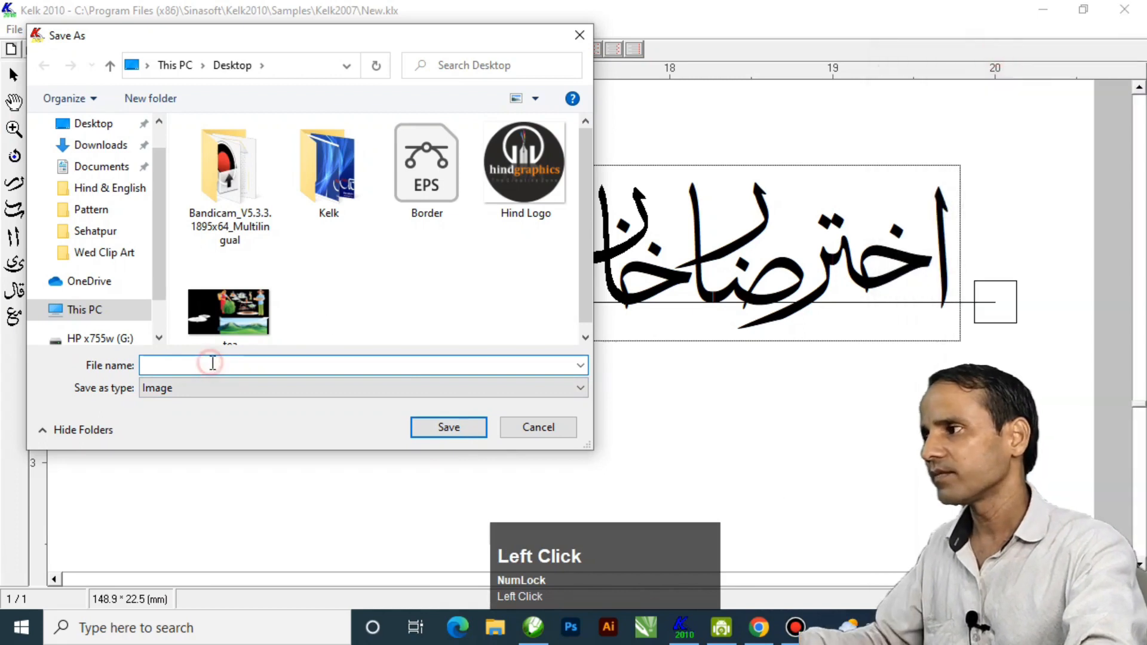
text(dddd)
click(449, 428)
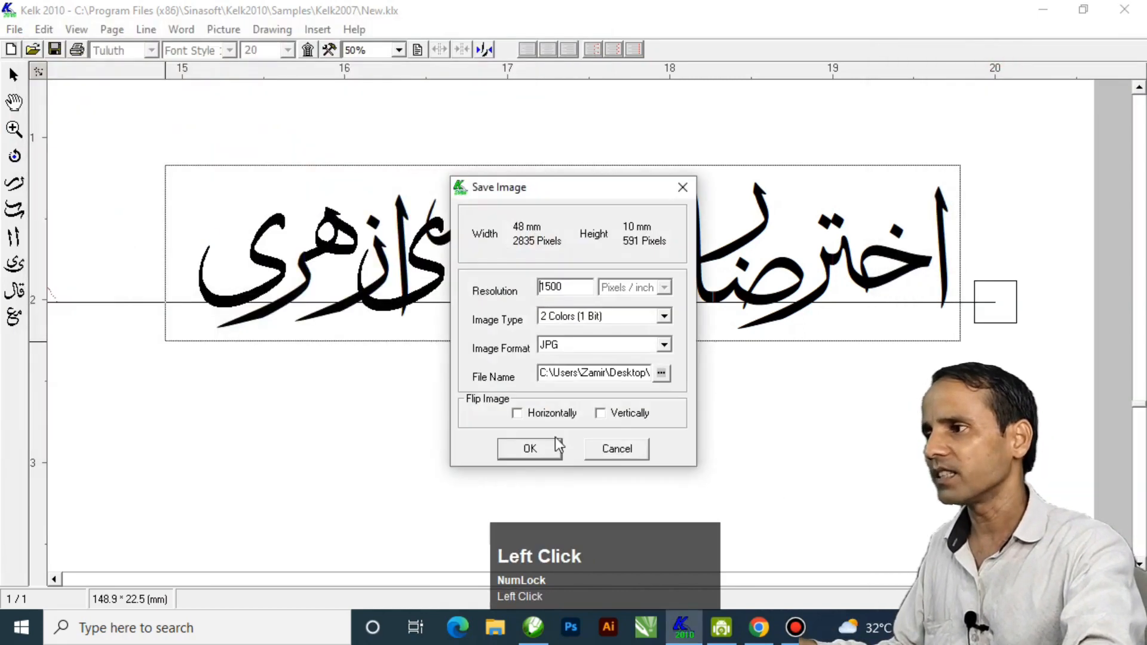
click(556, 448)
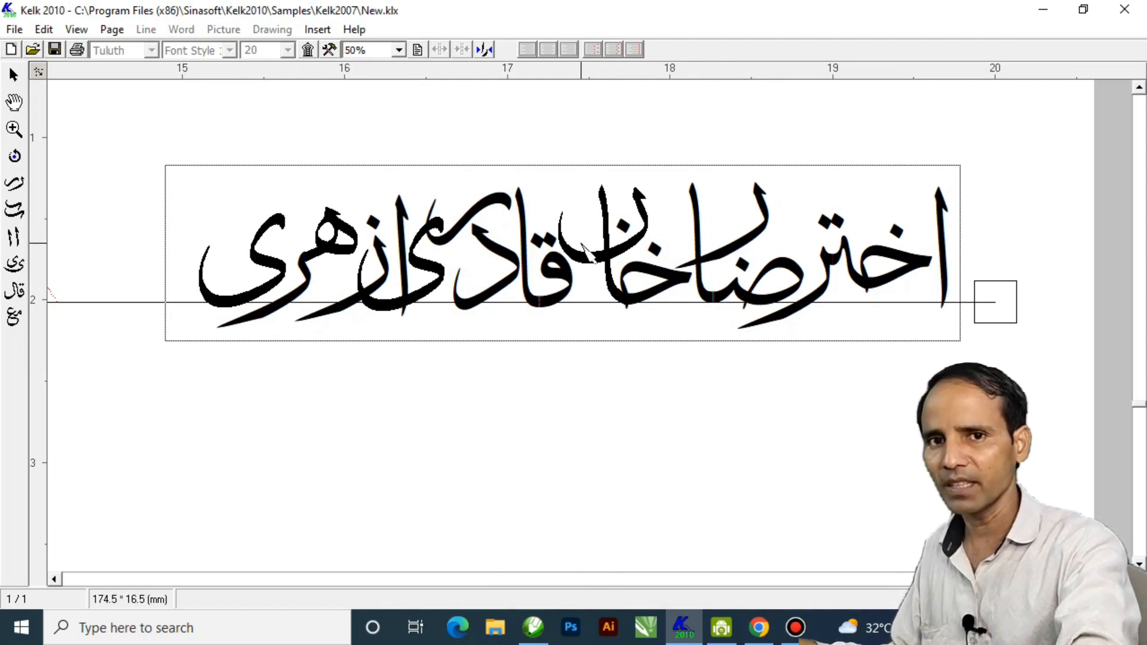
Step: Rearrange رضا خان: shift the upper ر, ن and ضا to the right, move خا left, and put a dot inside the ن bowl
drag(755, 243, 792, 227)
drag(641, 206, 684, 191)
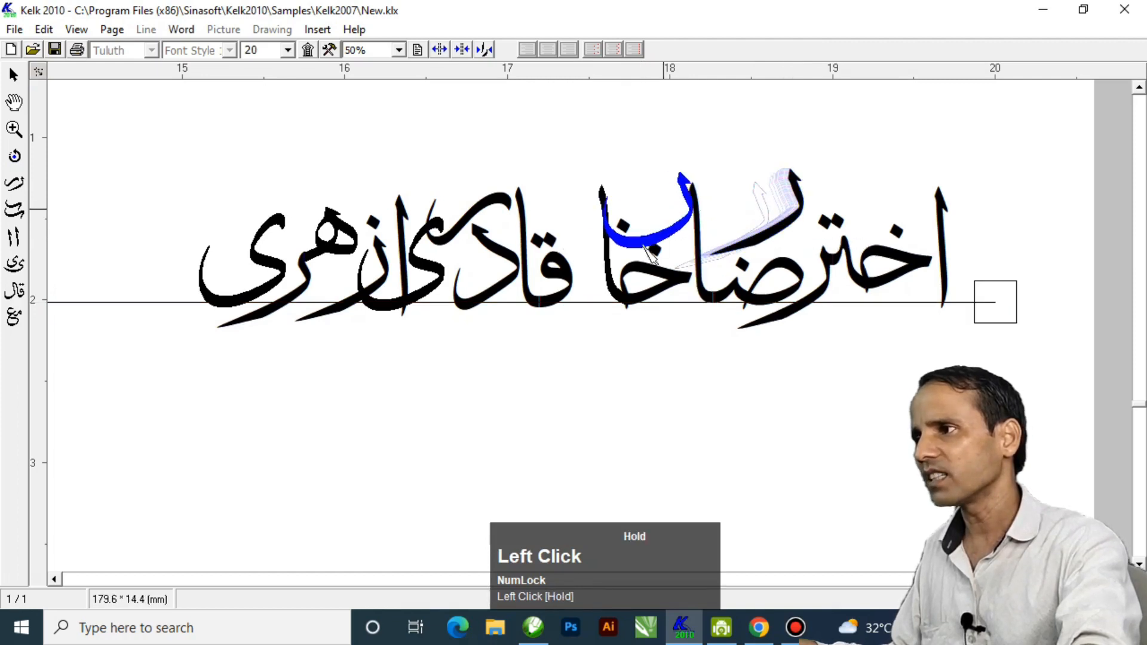
drag(636, 268, 625, 216)
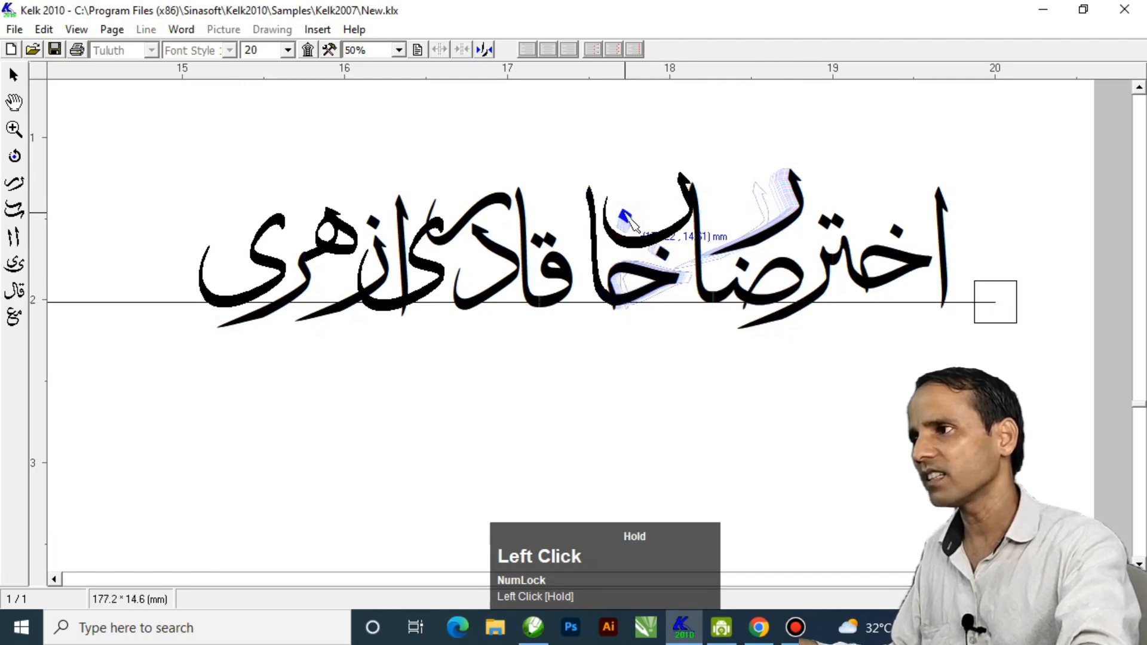
drag(763, 303, 794, 223)
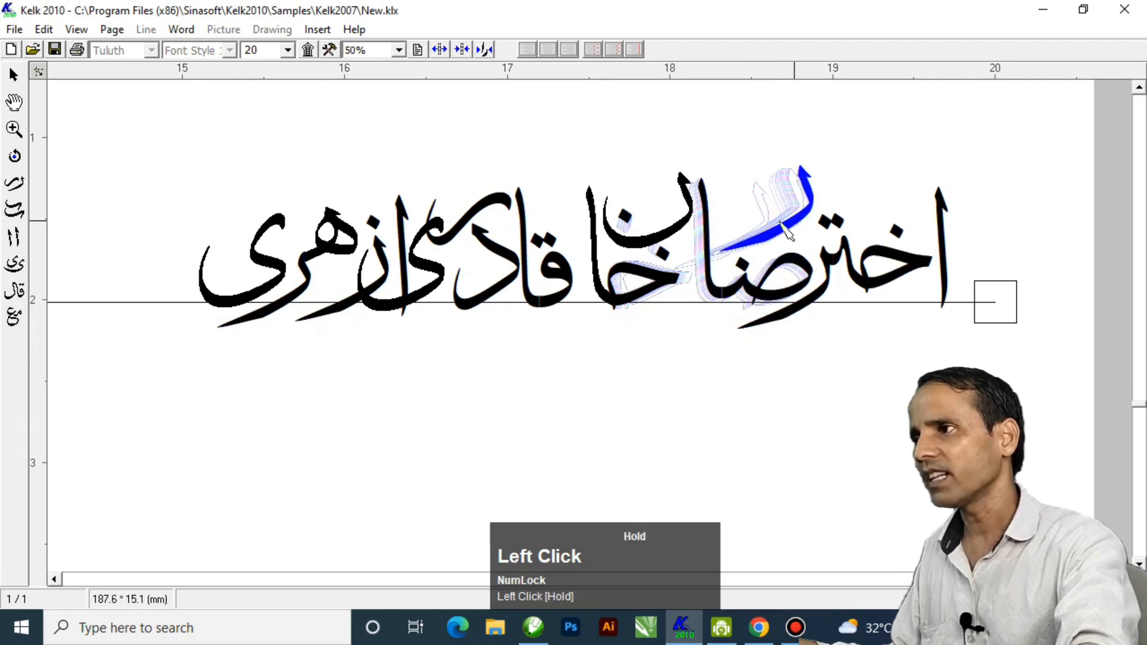
Step: Raise the ر of قادری, shift زهری to the left, move the alif of ازهری between خا and قا, and redraw the page
mouse_move(473, 208)
mouse_down()
mouse_move(474, 190)
mouse_move(361, 275)
mouse_up()
drag(273, 262, 250, 246)
mouse_move(378, 243)
mouse_down()
mouse_move(338, 233)
mouse_move(400, 226)
mouse_move(597, 245)
mouse_up()
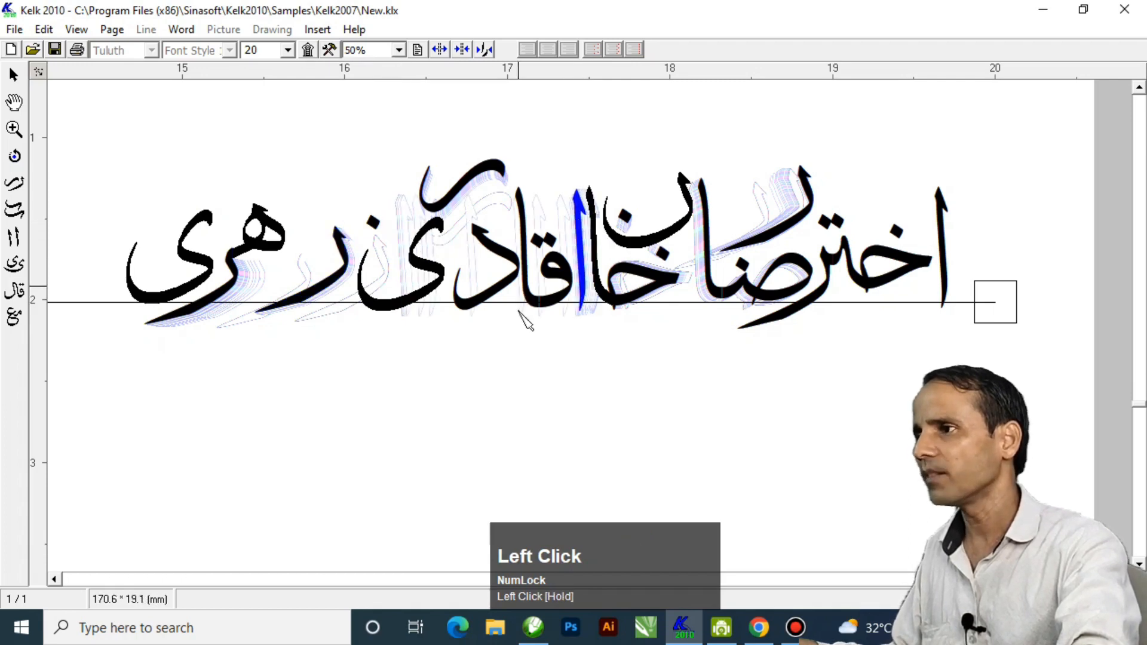
click(570, 385)
key(F5)
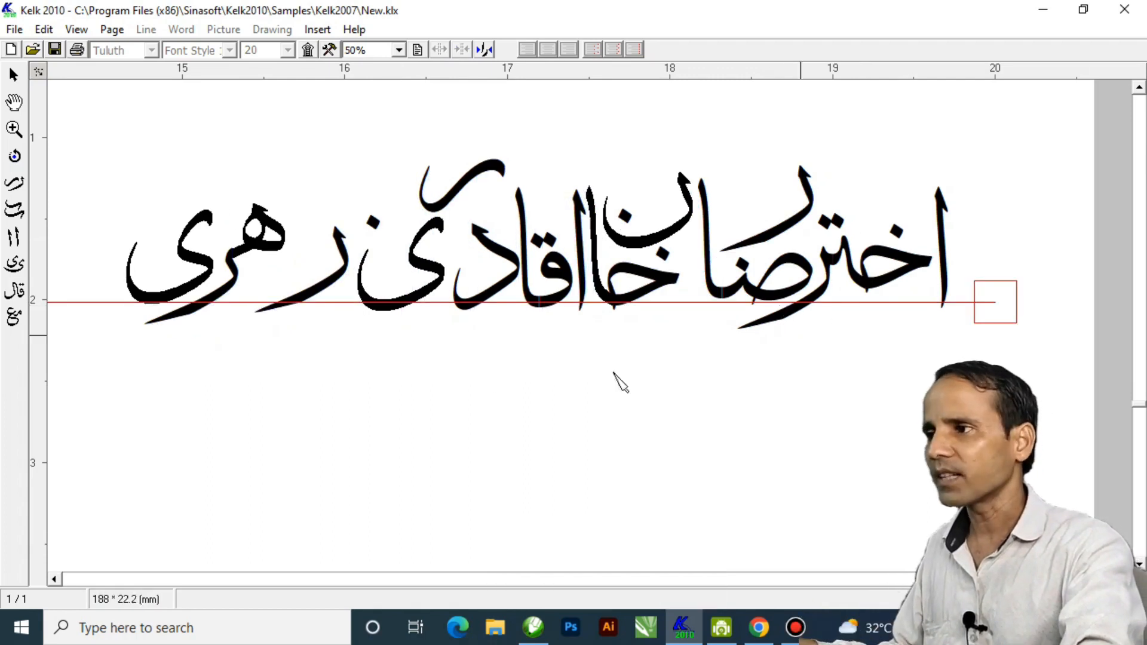
Step: Frame the rearranged calligraphy and save it to the Desktop as an image named akhtar
click(15, 30)
click(39, 136)
drag(967, 145, 106, 335)
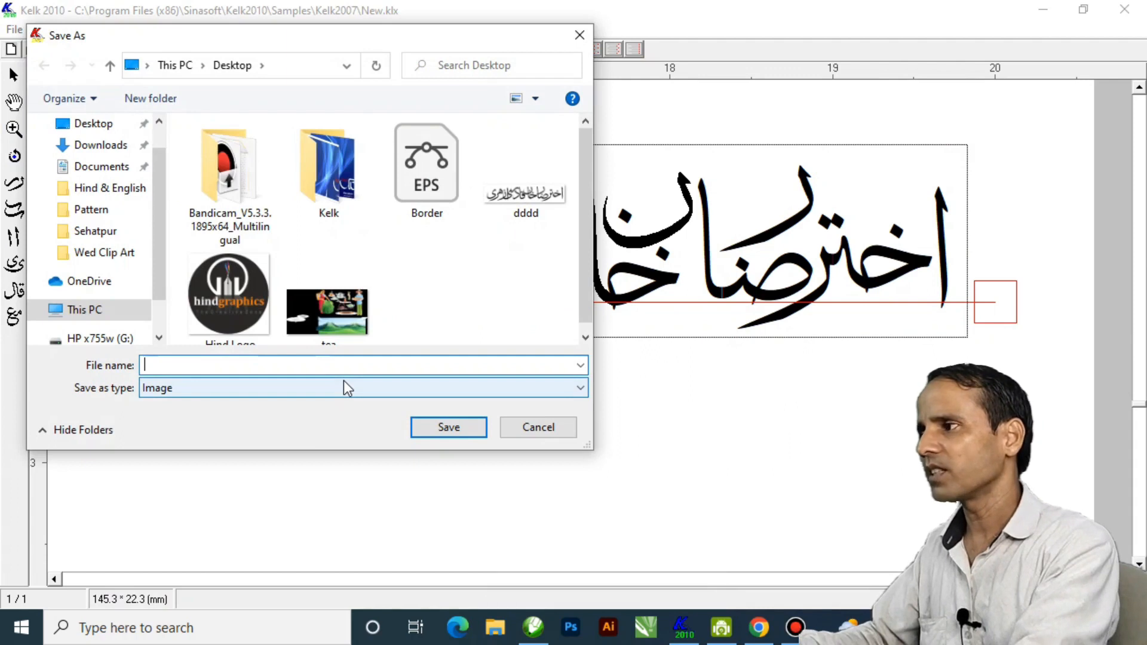
text(akhtar)
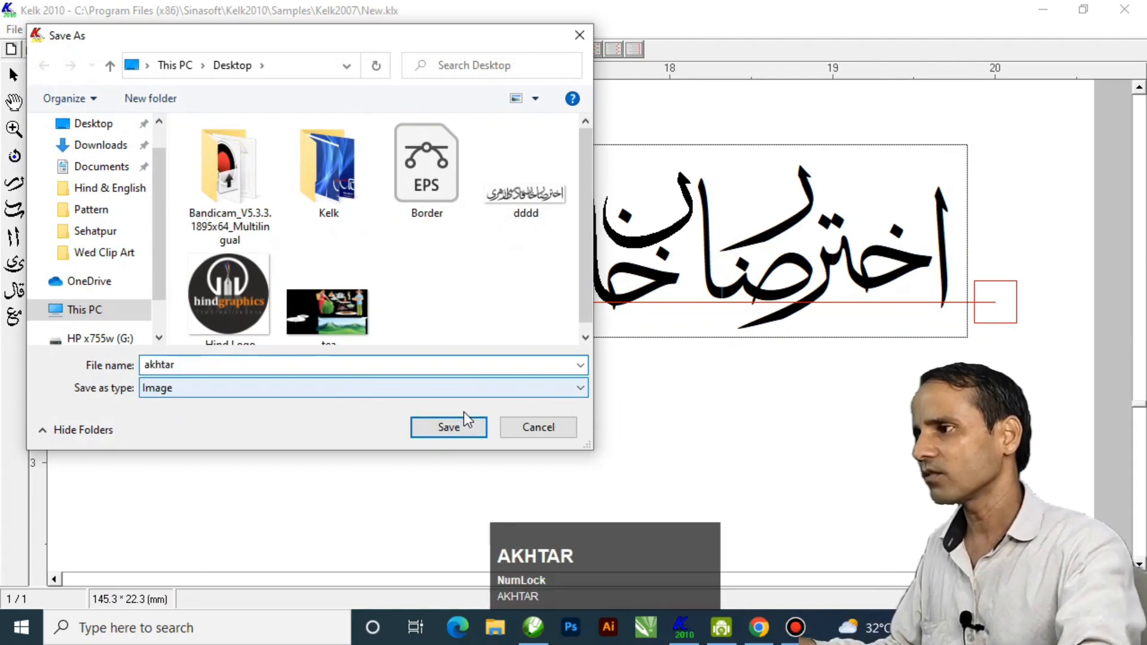
click(466, 421)
click(530, 449)
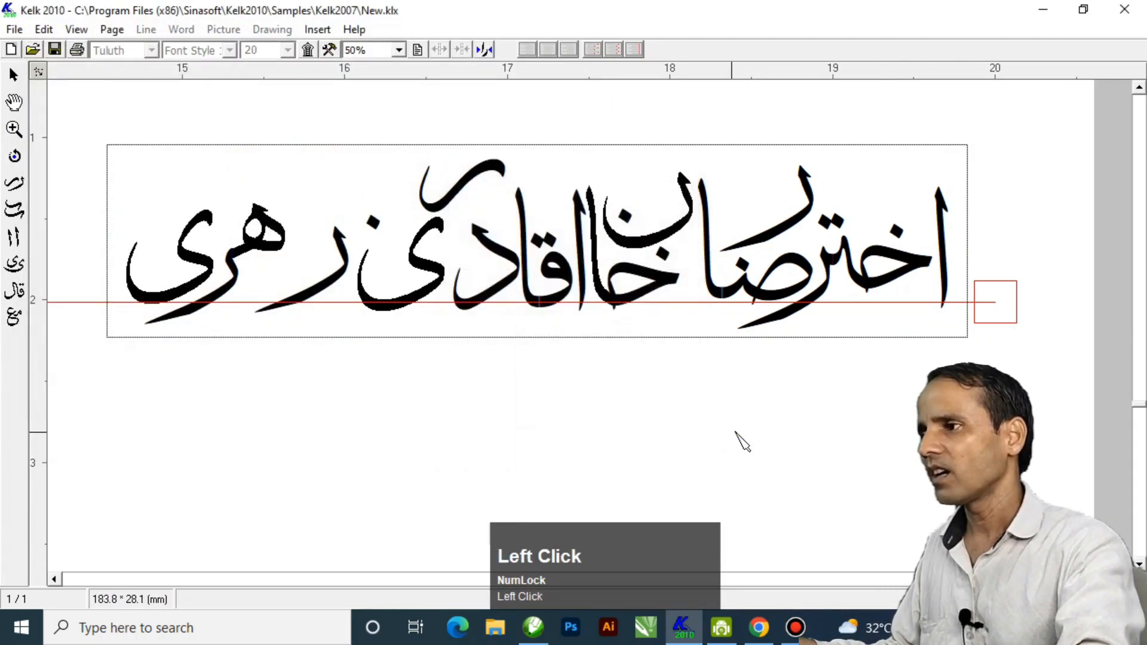
Step: Switch to CorelDRAW and create a new blank document alongside the poster file
click(1045, 10)
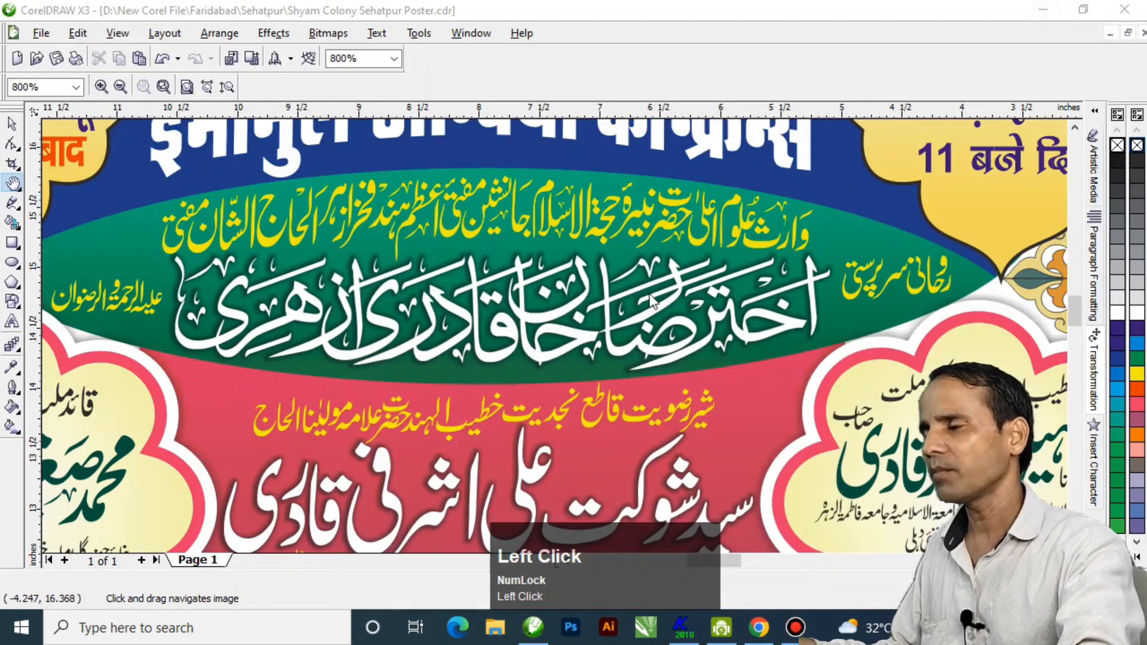
scroll(554, 334, down, 3)
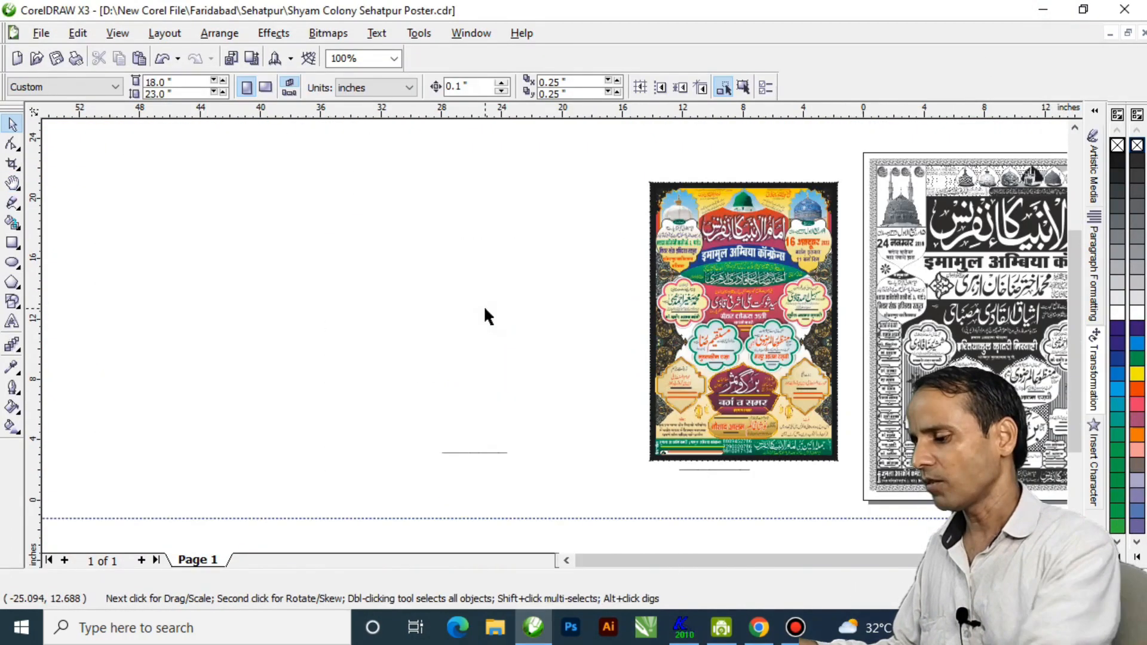
key(ctrl+n)
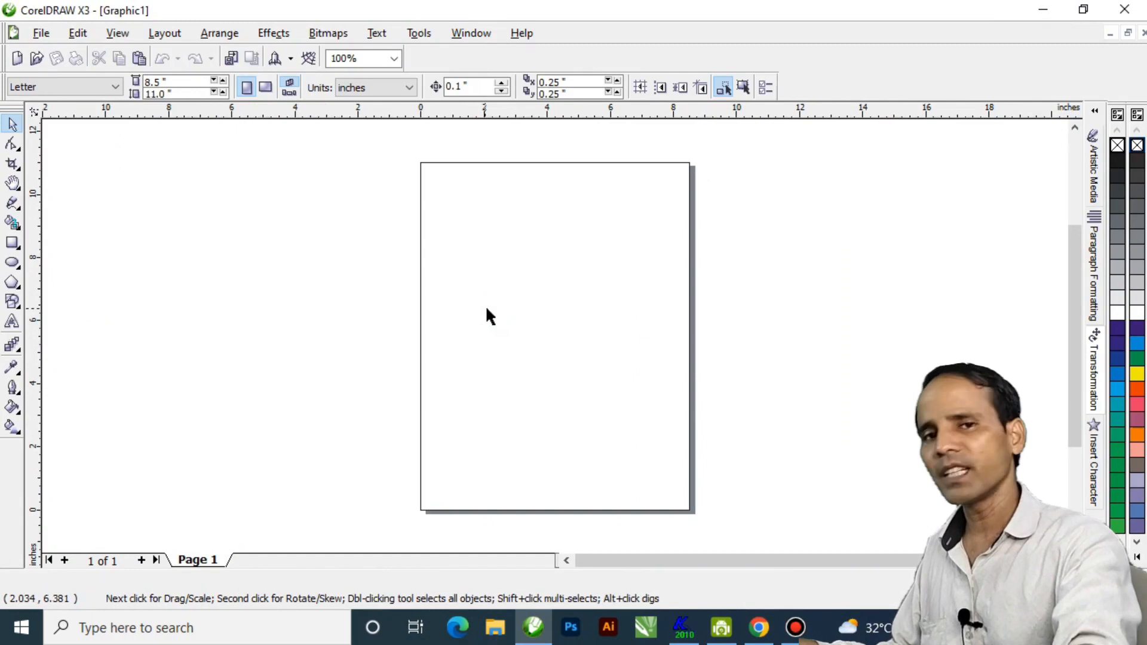
Step: Import the akhtar image from the Desktop and place it near the upper part of the page at about 7.6 by 1.7 inches
key(ctrl+i)
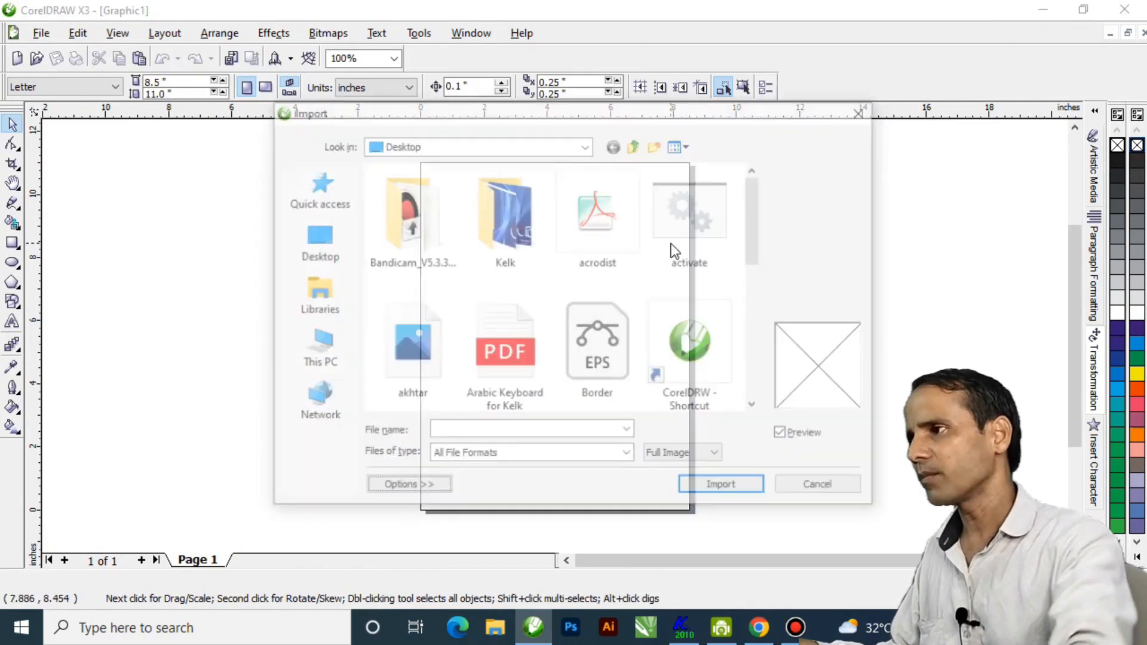
click(422, 377)
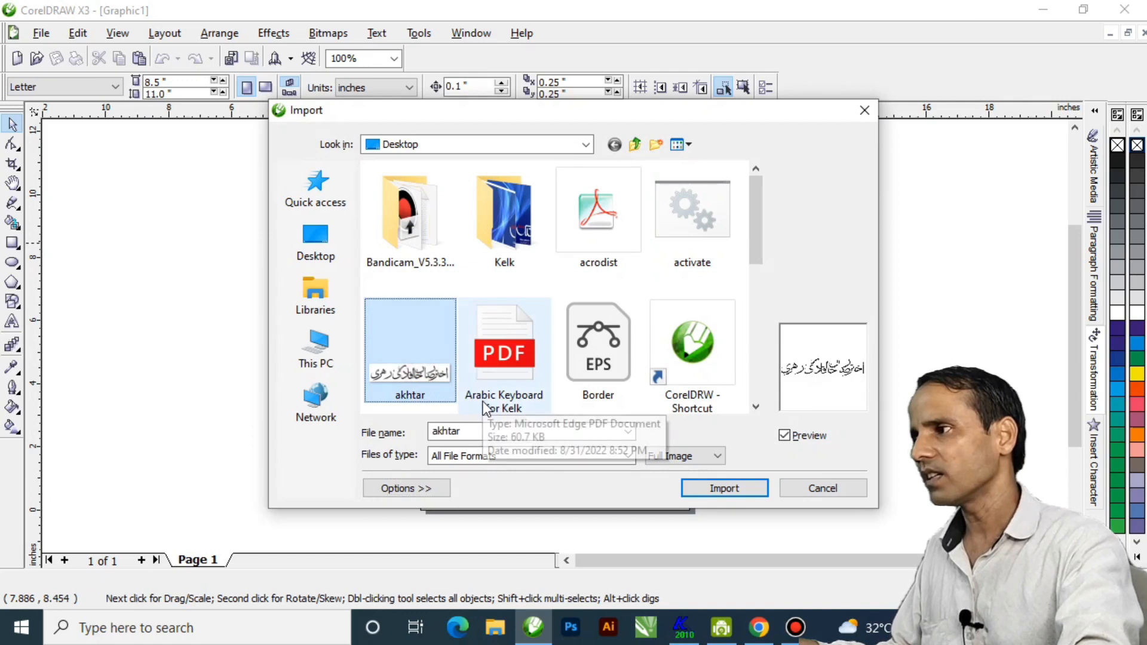
click(726, 487)
drag(440, 227, 680, 426)
scroll(562, 316, up, 1)
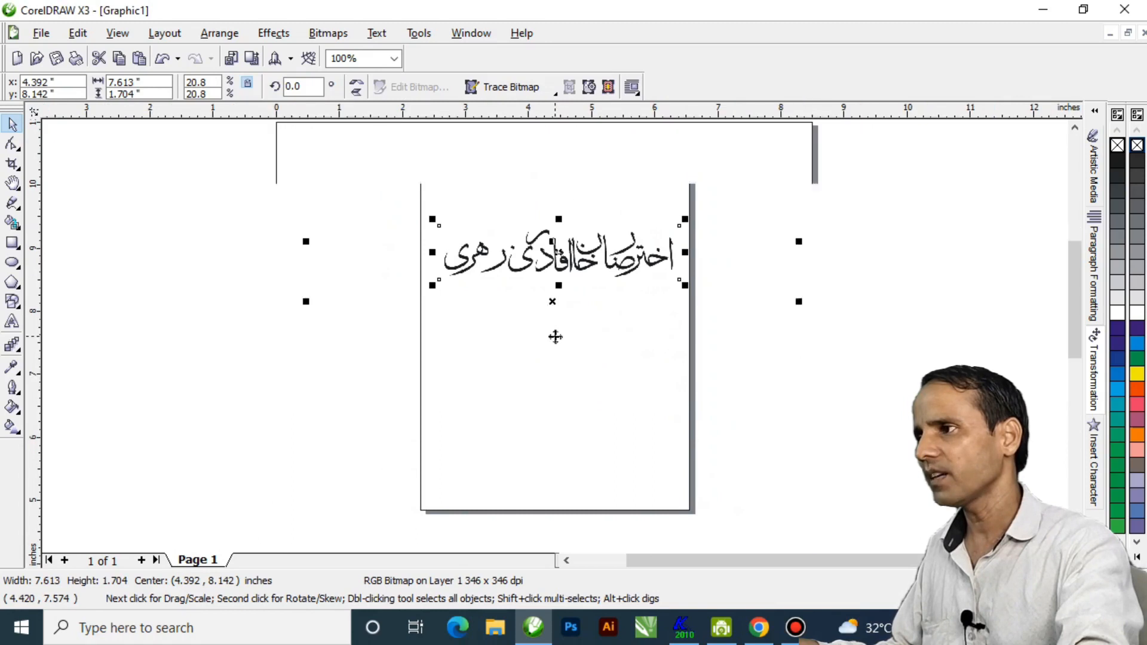
drag(565, 315, 535, 328)
Step: Trace the calligraphy bitmap as a High Quality Image, move the traced copy below it, and delete the original bitmap
click(511, 87)
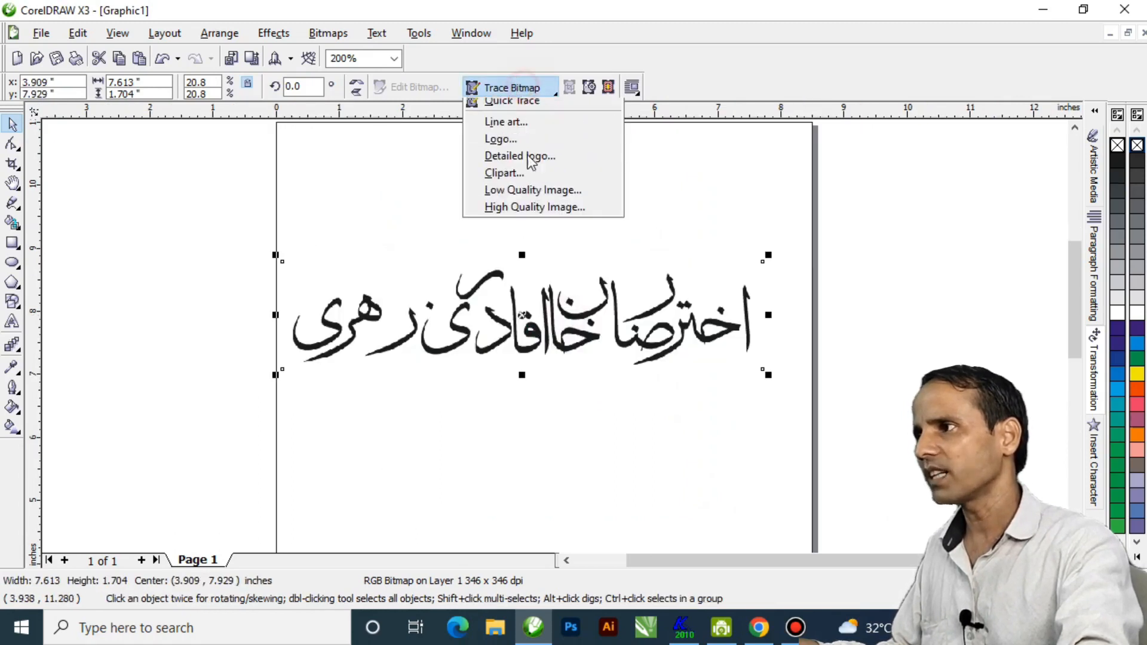
click(525, 213)
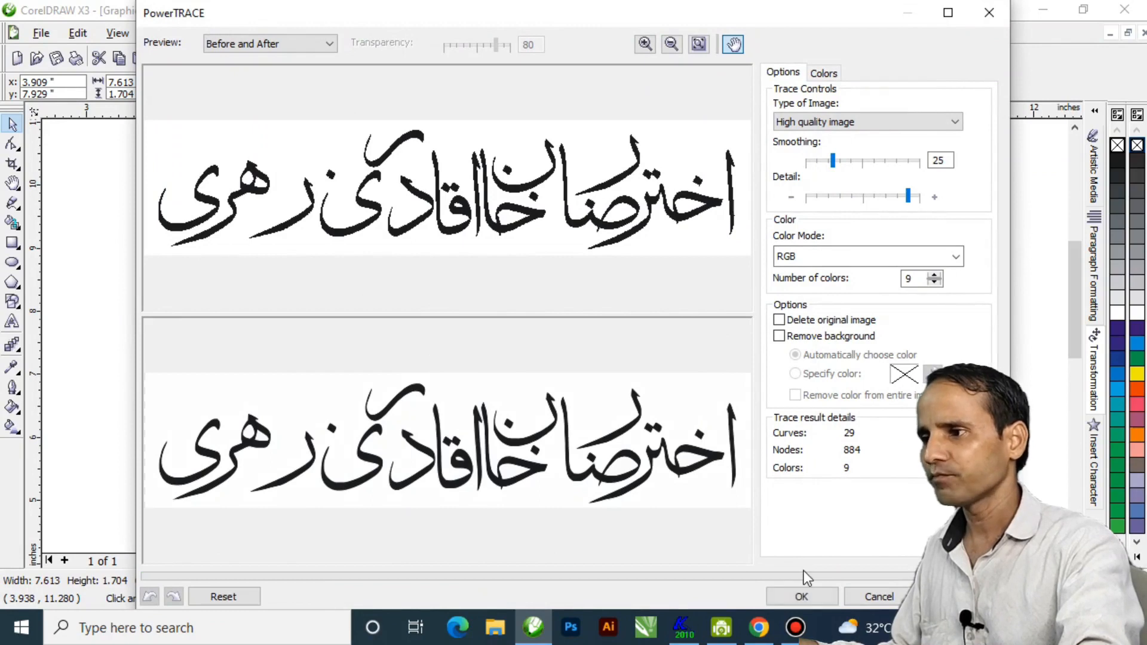
click(801, 597)
drag(601, 325, 641, 471)
click(569, 308)
key(Delete)
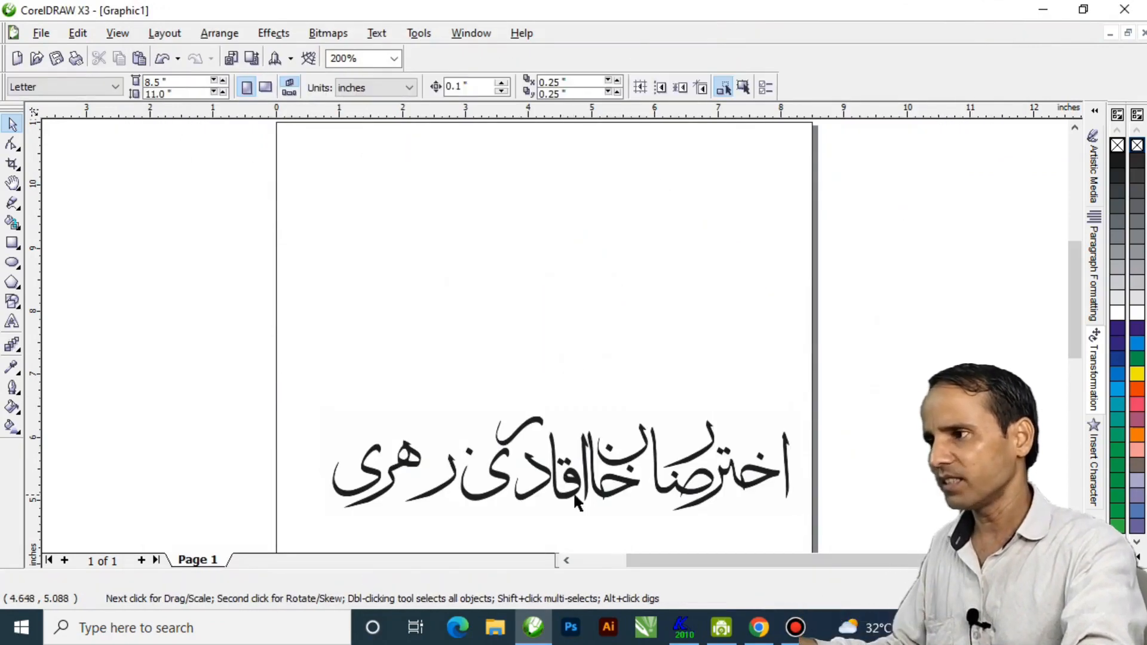
Step: Separate the traced calligraphy into individual shapes and delete its pale background
mouse_move(577, 487)
mouse_down()
mouse_move(561, 322)
mouse_move(631, 347)
mouse_move(633, 460)
mouse_up()
key(ctrl+l)
key(Delete)
Step: Fill all the traced letter shapes with dark blue
key(F2)
drag(283, 232, 629, 351)
drag(69, 174, 867, 472)
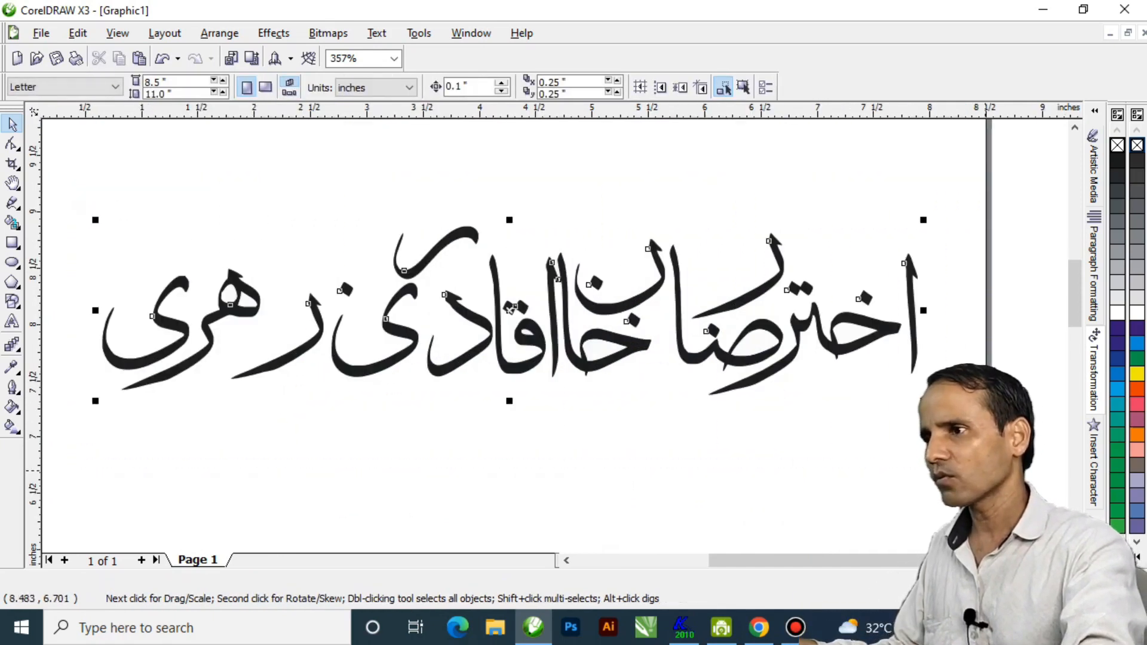
click(1119, 330)
Step: Delete the filled shapes covering the letter openings in اختر, رضا and خا
click(809, 416)
key(F2)
drag(651, 256, 959, 443)
click(661, 288)
key(Delete)
click(446, 342)
key(Delete)
click(143, 362)
key(Delete)
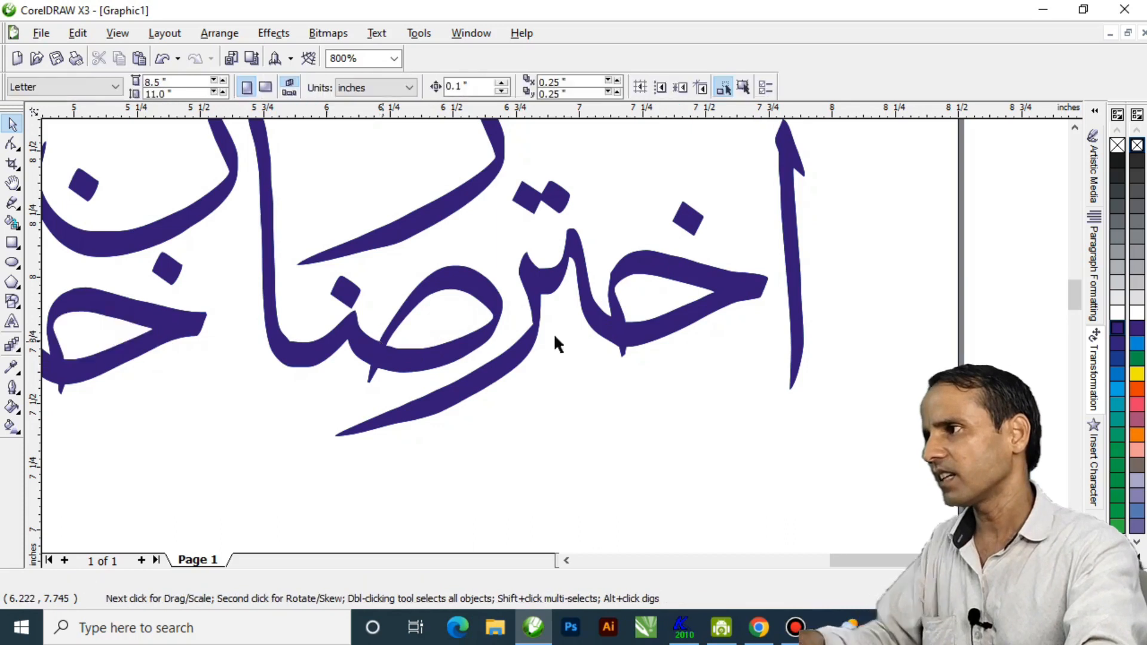
Step: Delete the remaining filled shapes covering letter openings, including the two inside the ه of زهری
key(F3)
click(373, 259)
key(Delete)
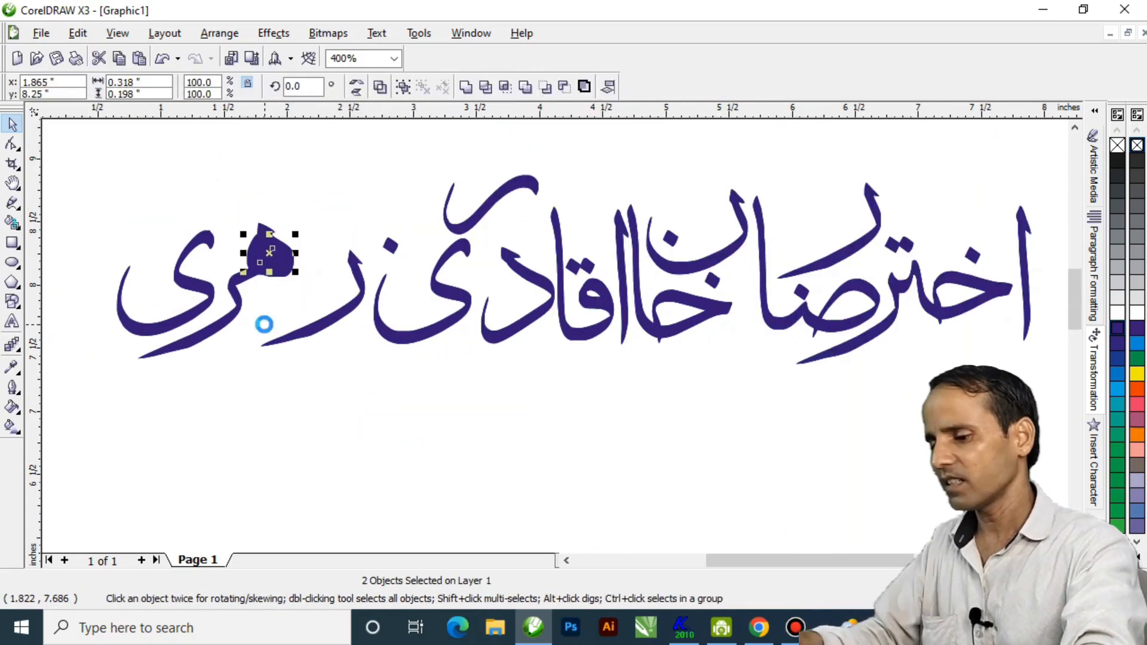
key(Delete)
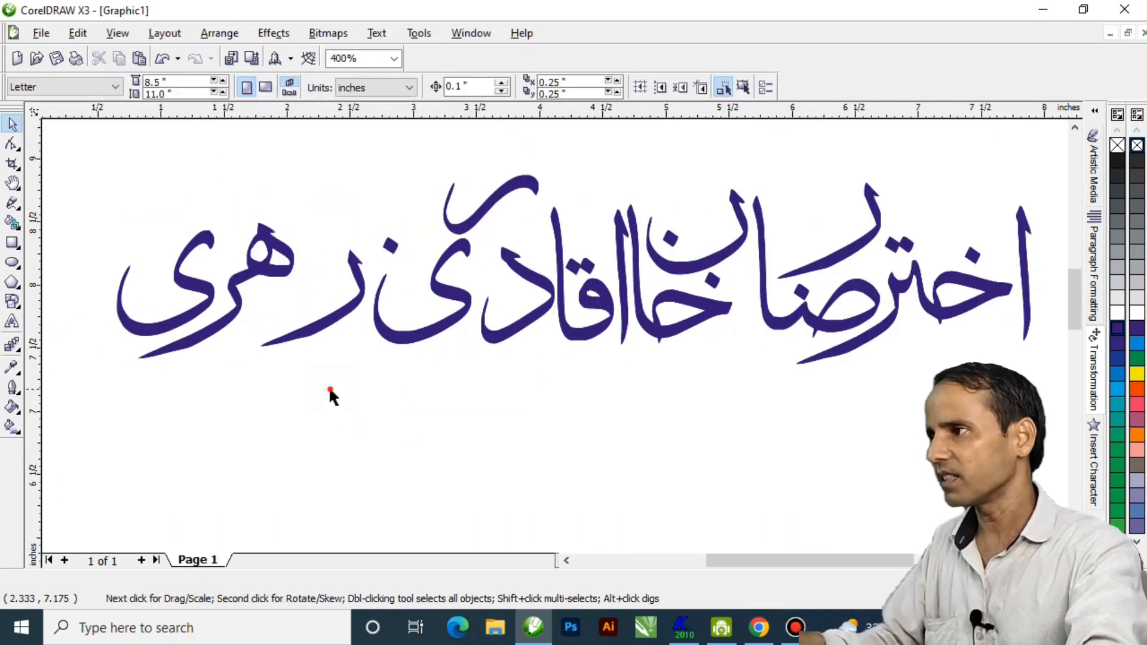
Step: Scale the whole traced calligraphy down to about 5.05 inches wide and add horizontal guidelines across its upper and lower parts
key(h)
key(F3)
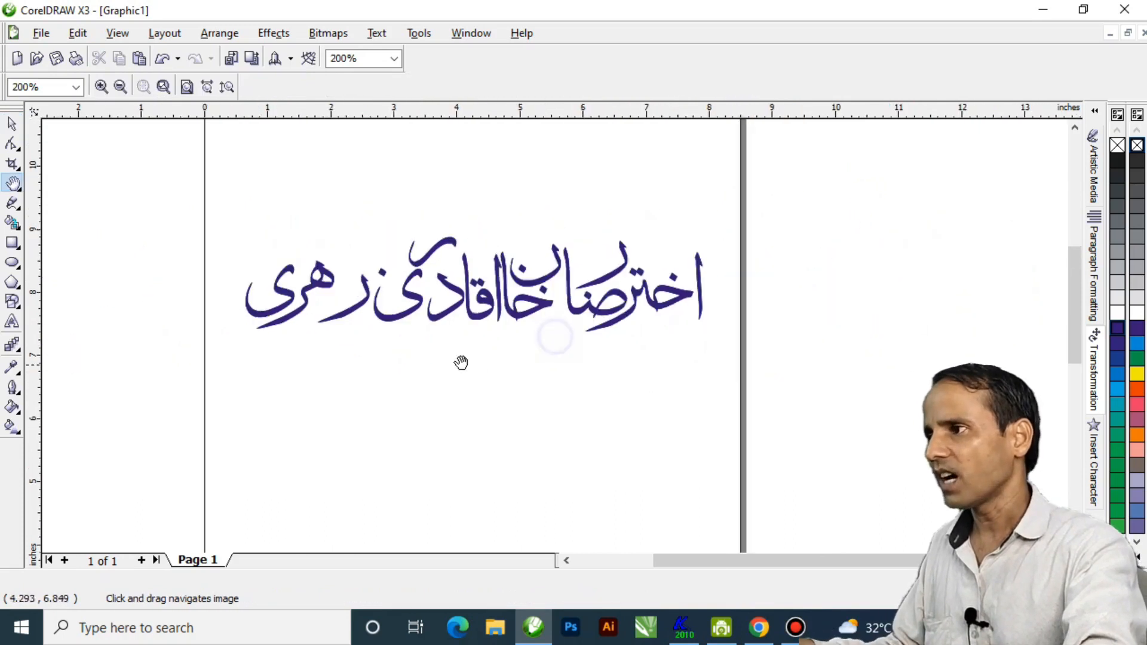
key(space)
drag(787, 216, 252, 447)
drag(770, 237, 760, 256)
click(670, 203)
drag(575, 112, 578, 318)
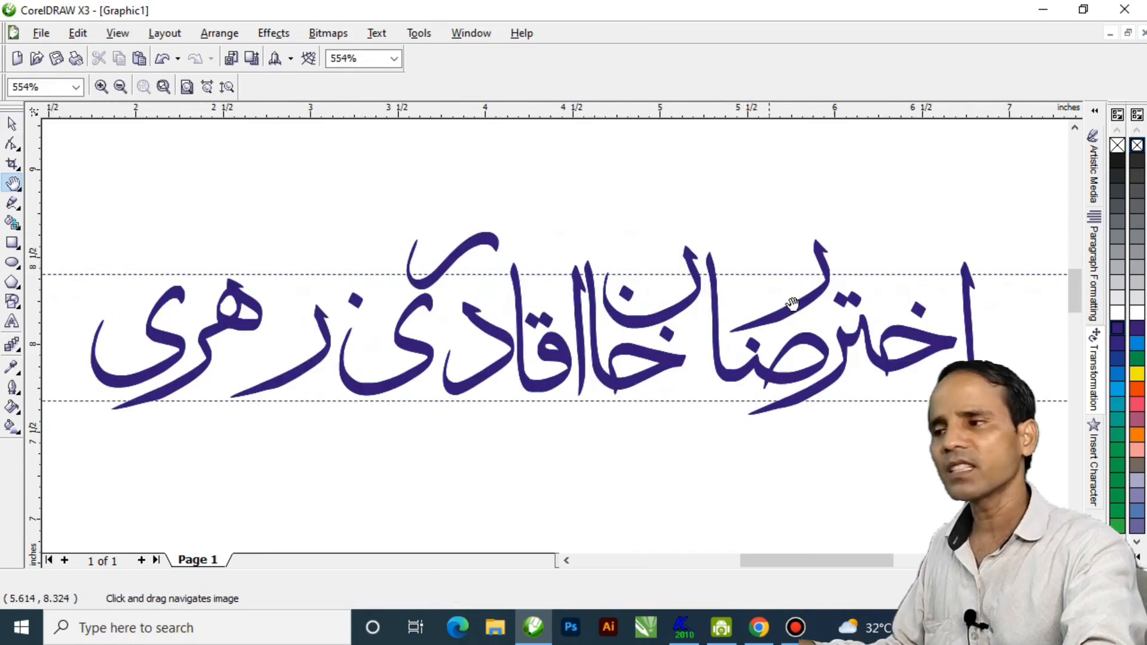
Step: Switch to Kelk 2010, select the word اختر, and open the palette of diacritic marks above the right half of the calligraphy
scroll(555, 334, down, 2)
scroll(555, 334, up, 3)
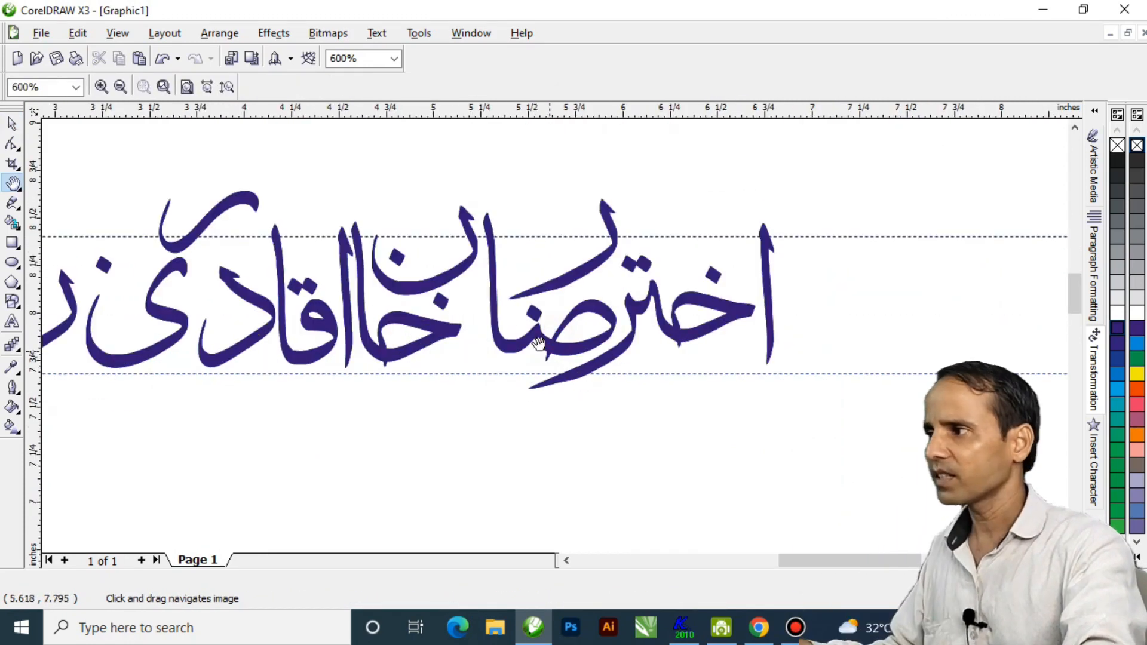
drag(556, 334, 642, 341)
scroll(643, 341, down, 2)
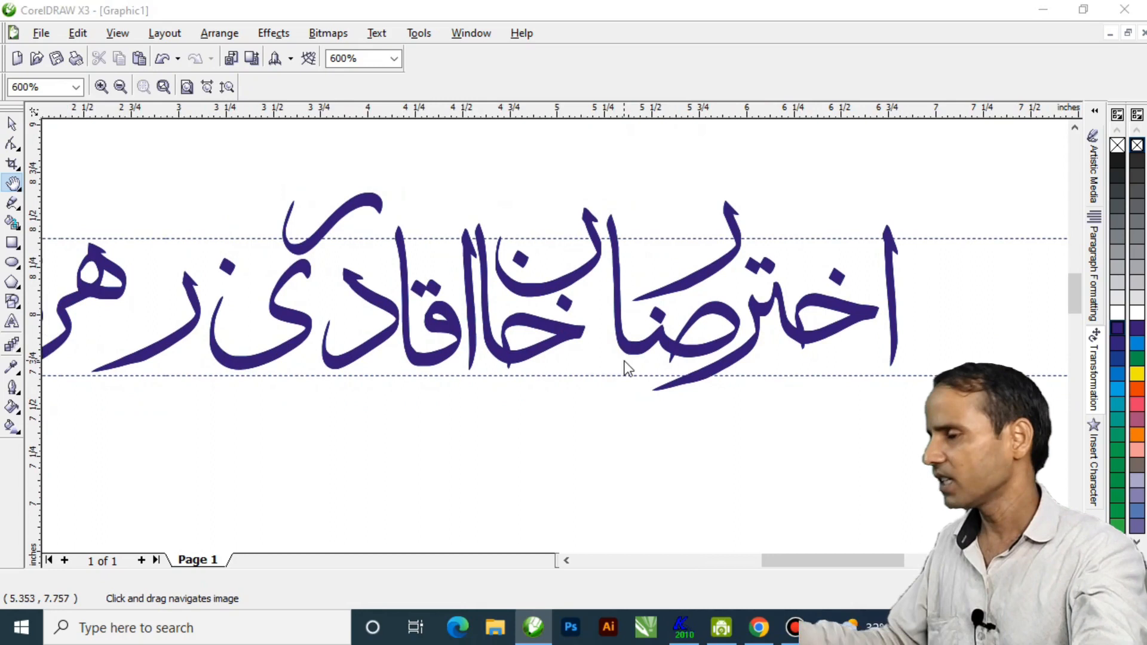
key(alt+Tab)
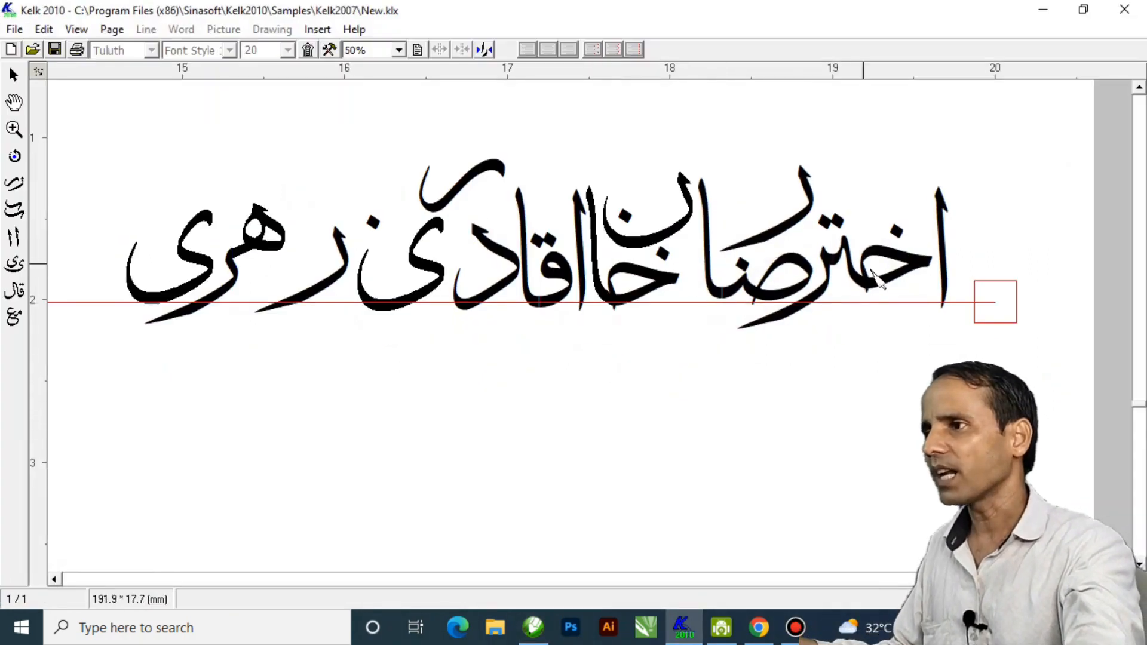
click(873, 273)
click(307, 50)
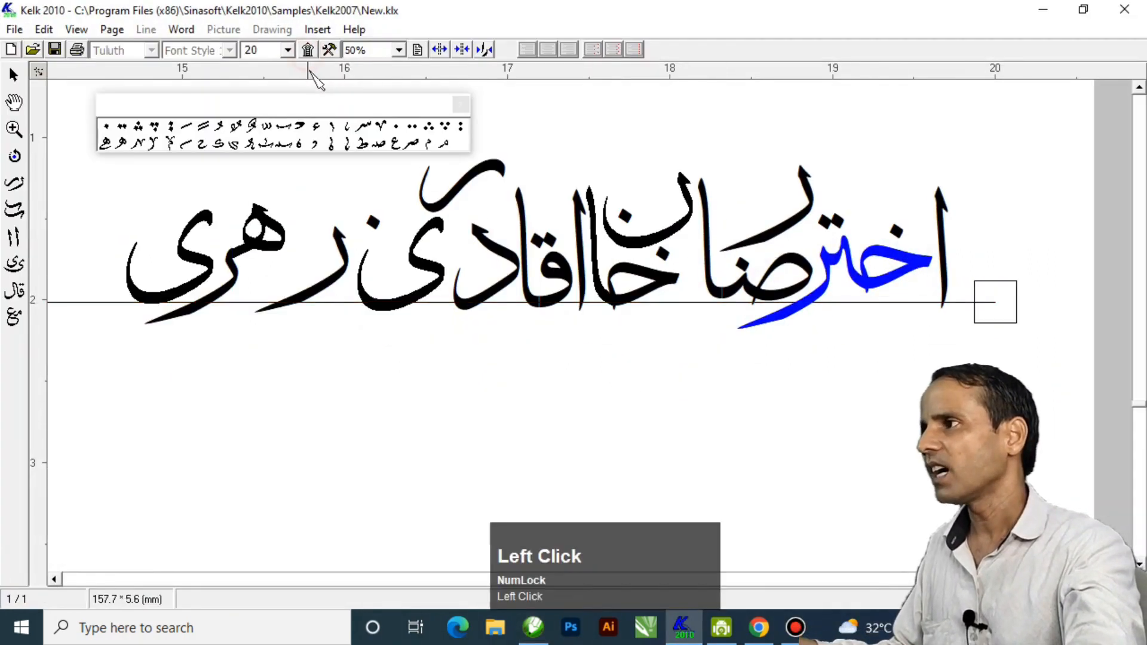
drag(303, 102, 870, 97)
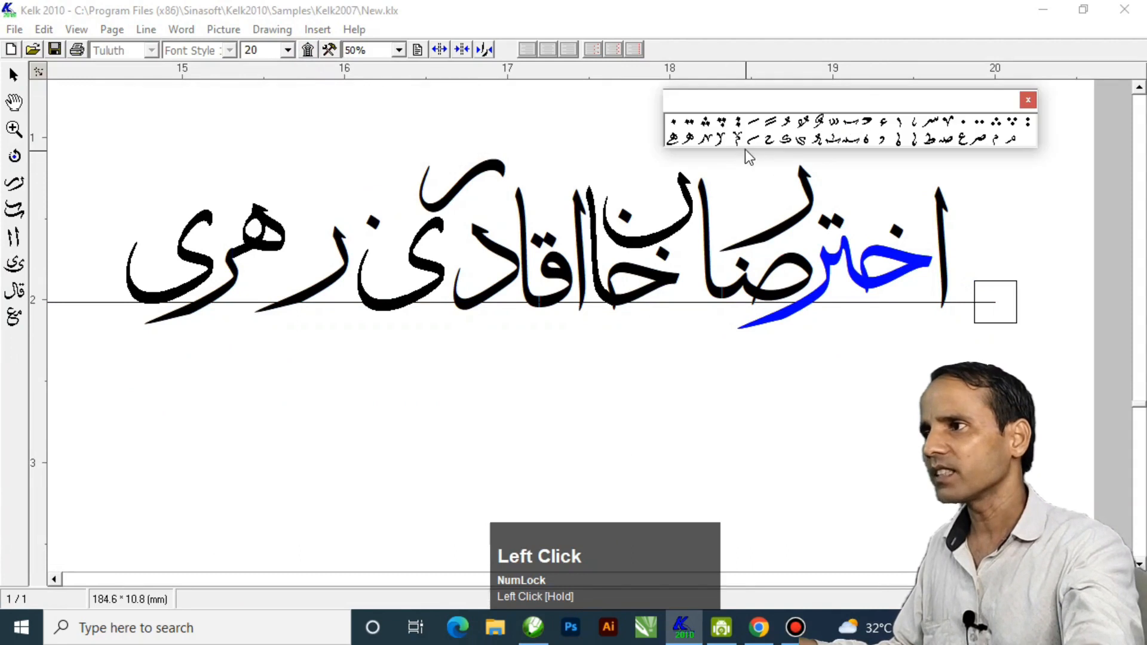
Step: Add small decorative marks above the خ of اختر, under the ه, beside the upper ر of رضا, and beside the ر of زهری
drag(715, 160, 888, 179)
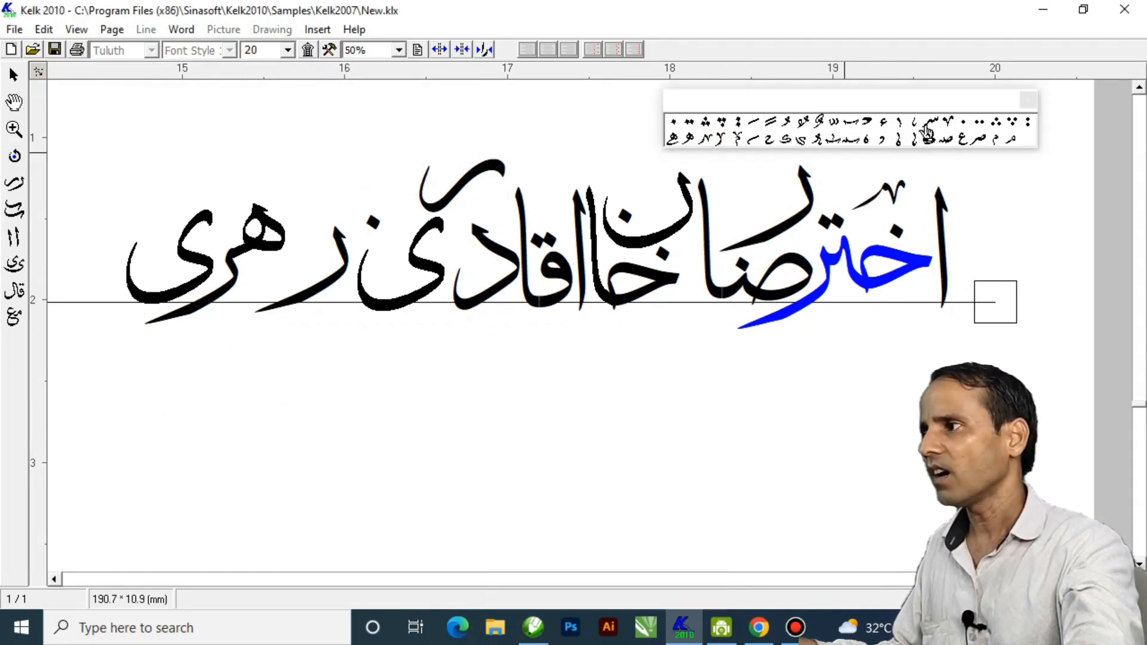
drag(690, 147, 270, 284)
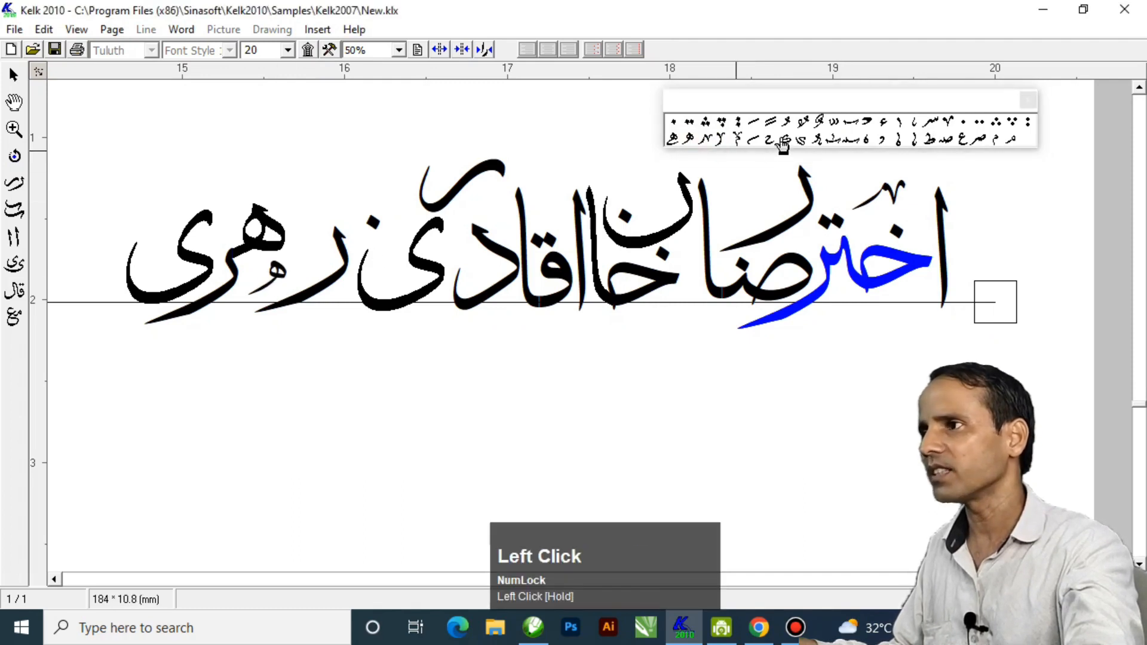
drag(739, 143, 750, 198)
drag(904, 144, 315, 229)
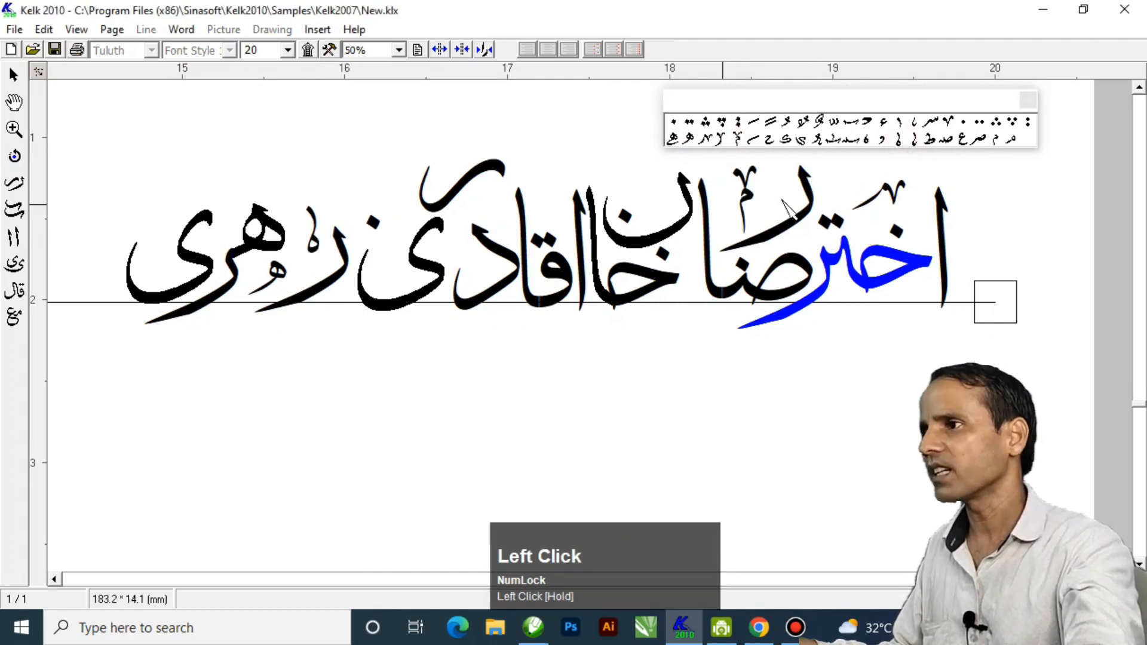
Step: Add marks above the final ی of زهری, above the ن, and beneath the خ of اختر, and close the palette of marks
drag(909, 141, 158, 242)
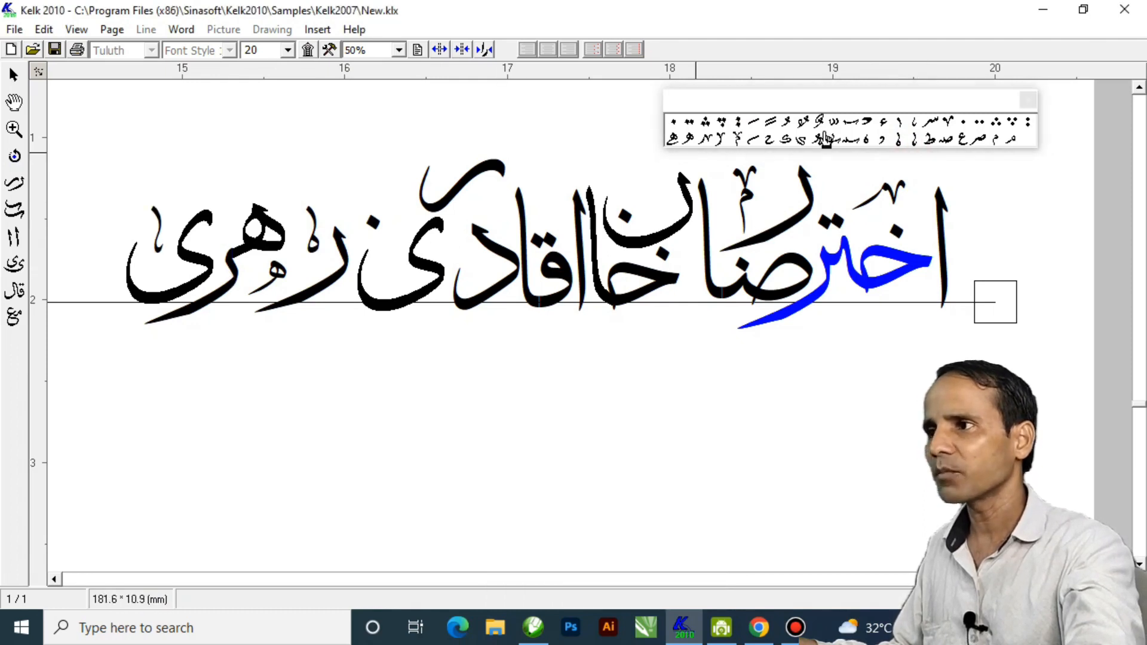
drag(874, 137, 642, 179)
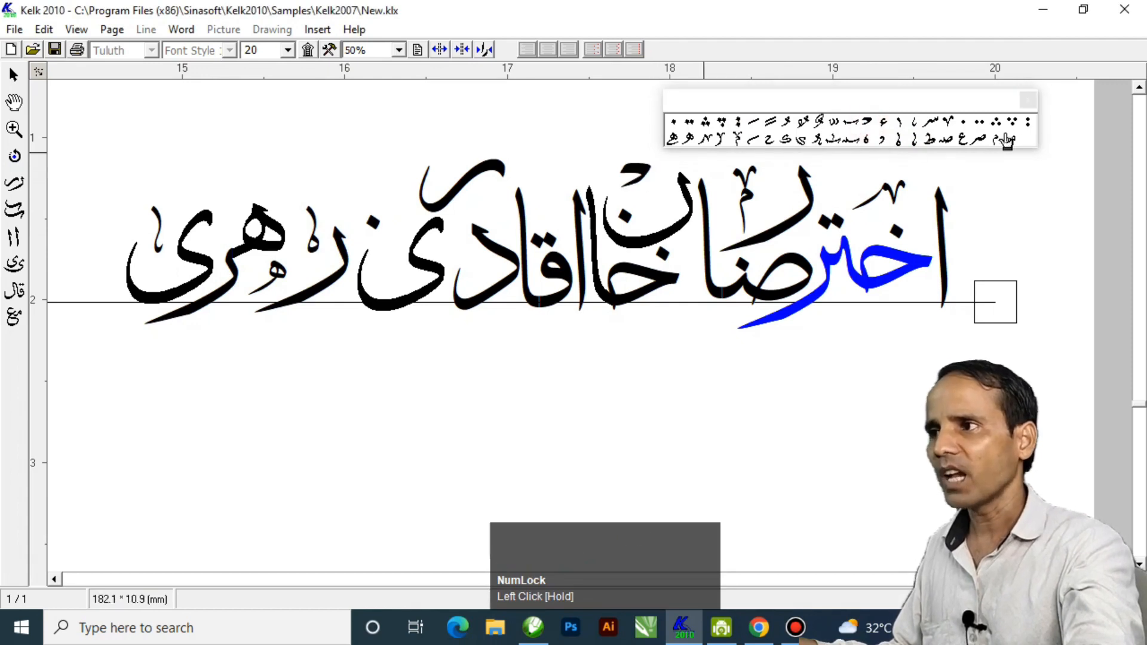
drag(952, 131, 917, 296)
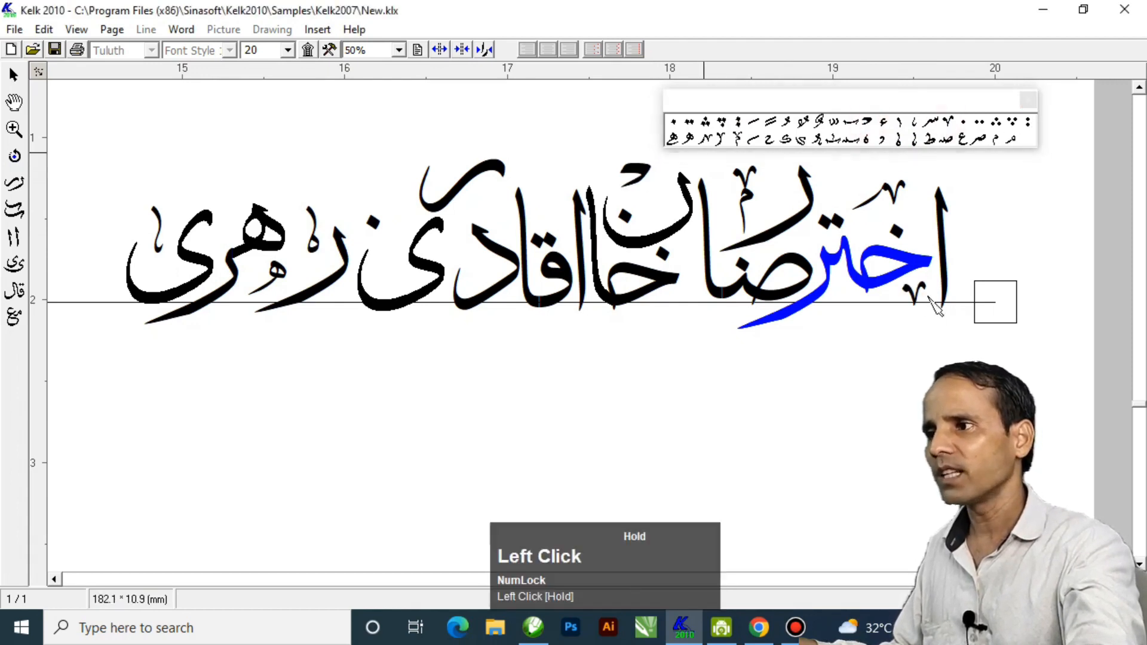
click(1028, 102)
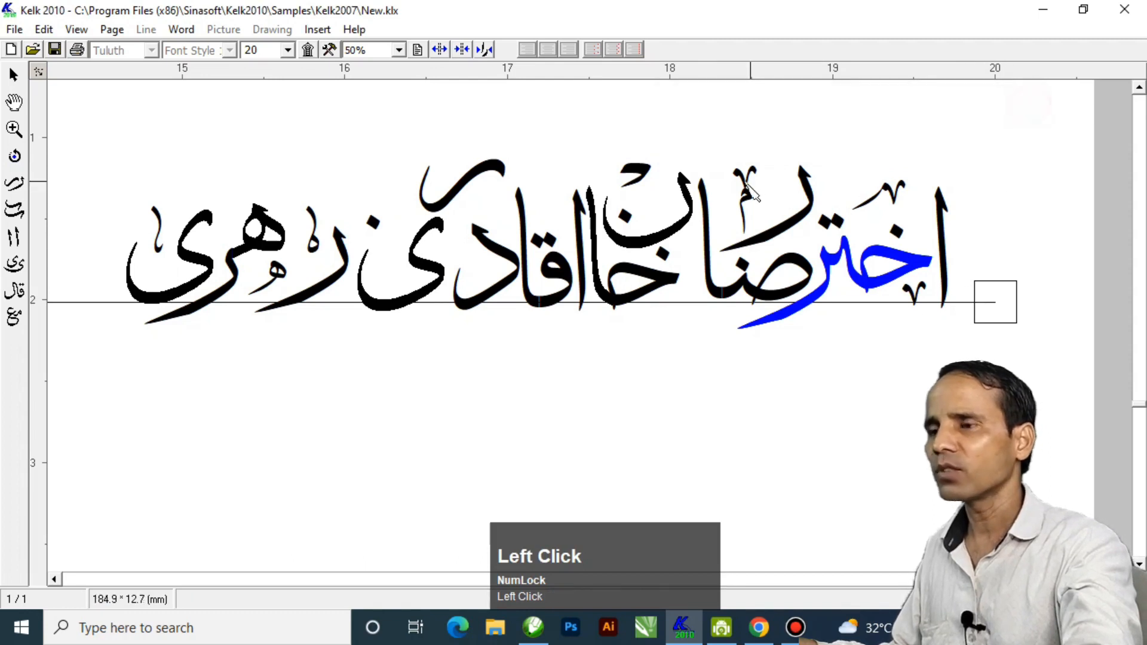
Step: Return to the poster document in CorelDRAW, ungroup the poster, and copy the white calligraphy line from its green band
click(1047, 16)
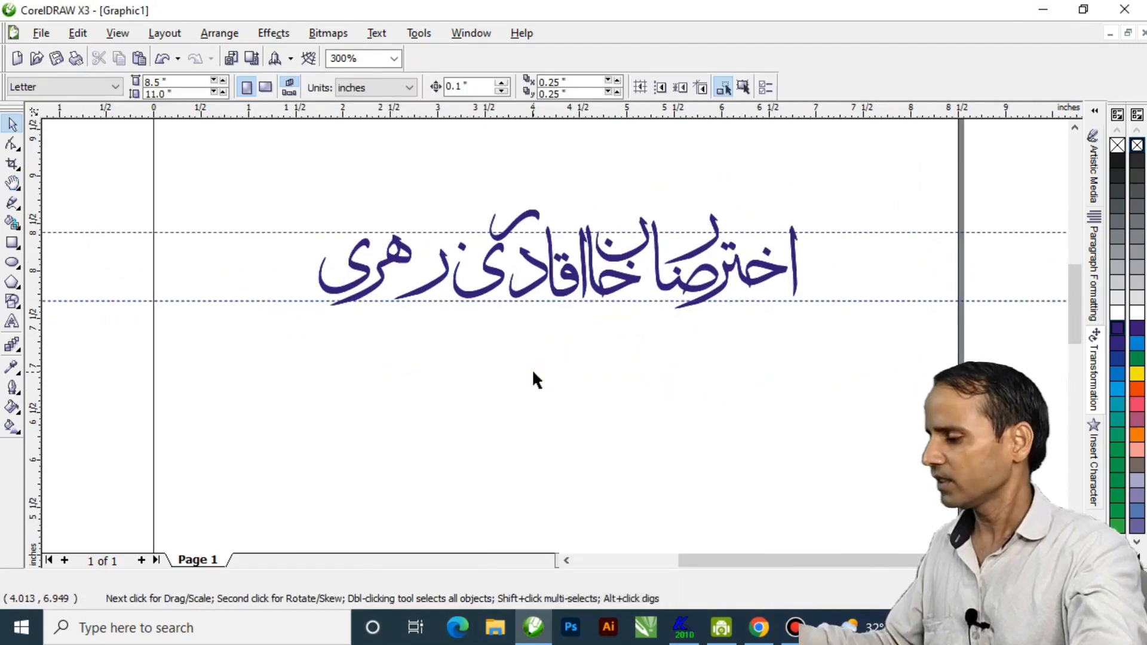
key(ctrl+Tab)
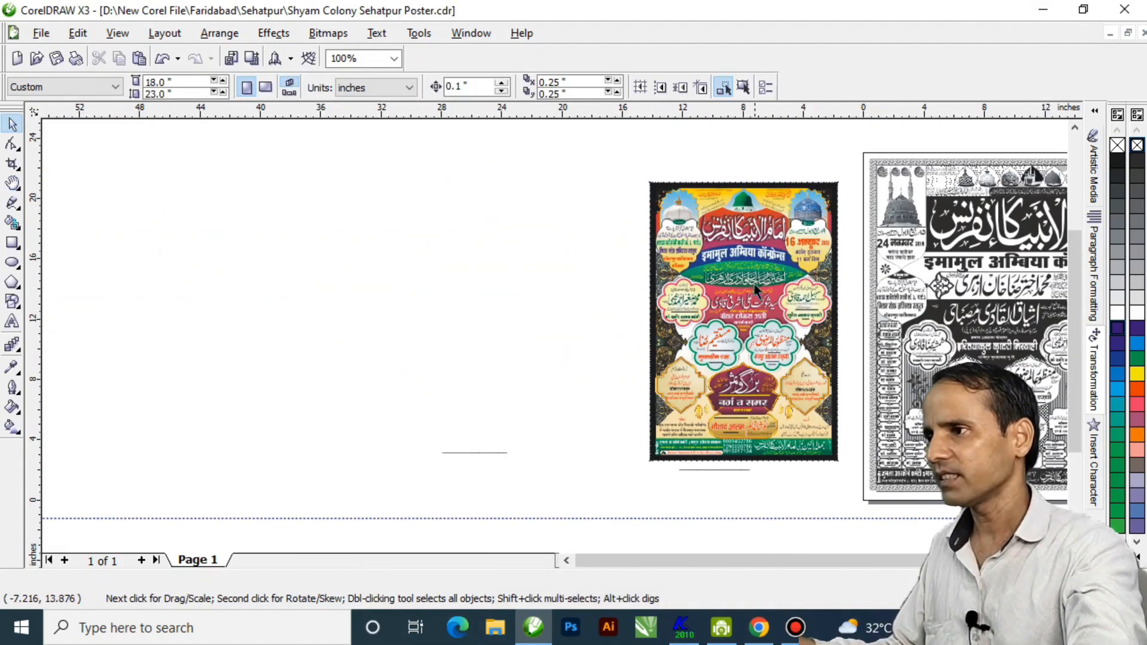
scroll(754, 285, up, 2)
click(530, 346)
key(ctrl+u)
click(104, 327)
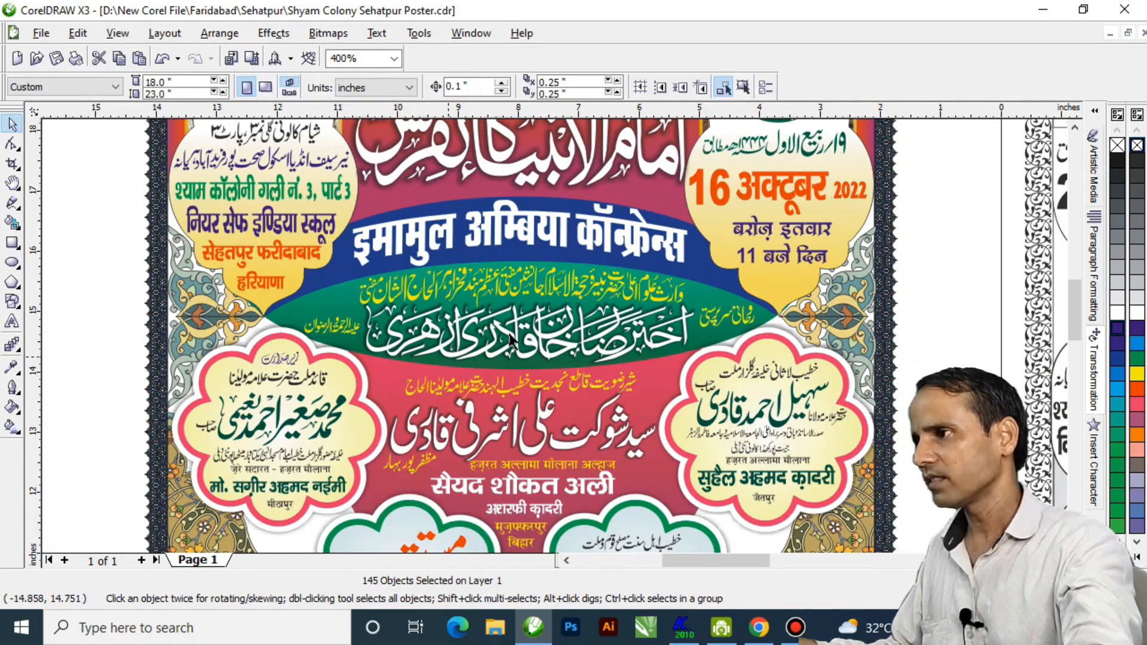
click(532, 358)
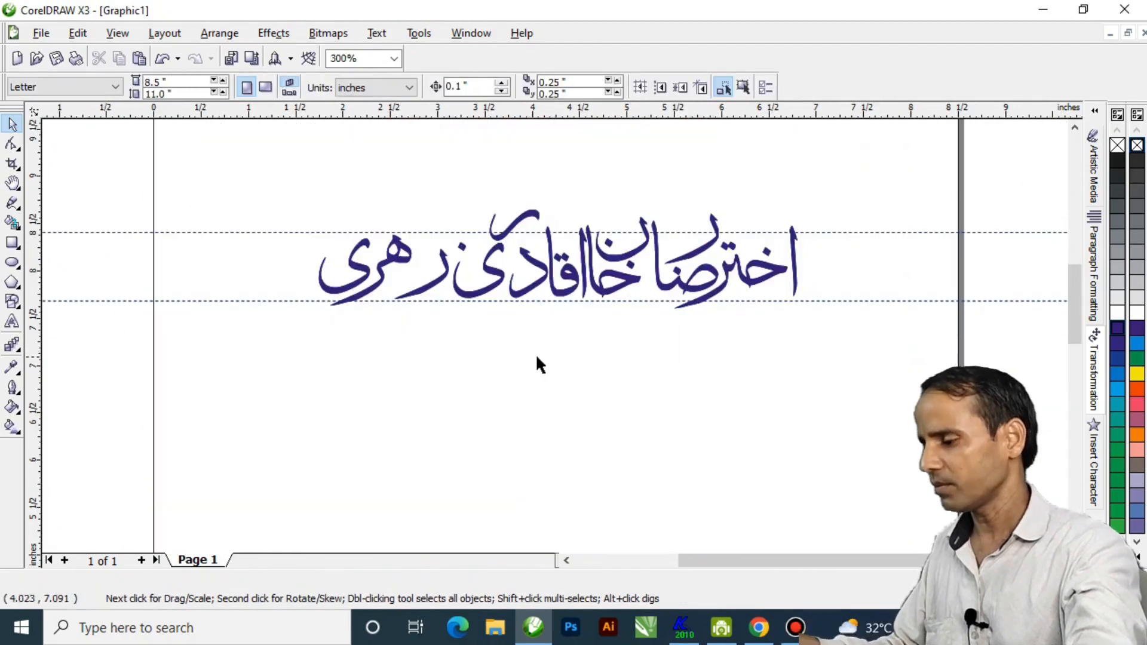
Step: Paste the poster's calligraphy in dark grey below the traced version in the new document, and select all the dark blue letters
scroll(536, 357, down, 2)
key(ctrl+v)
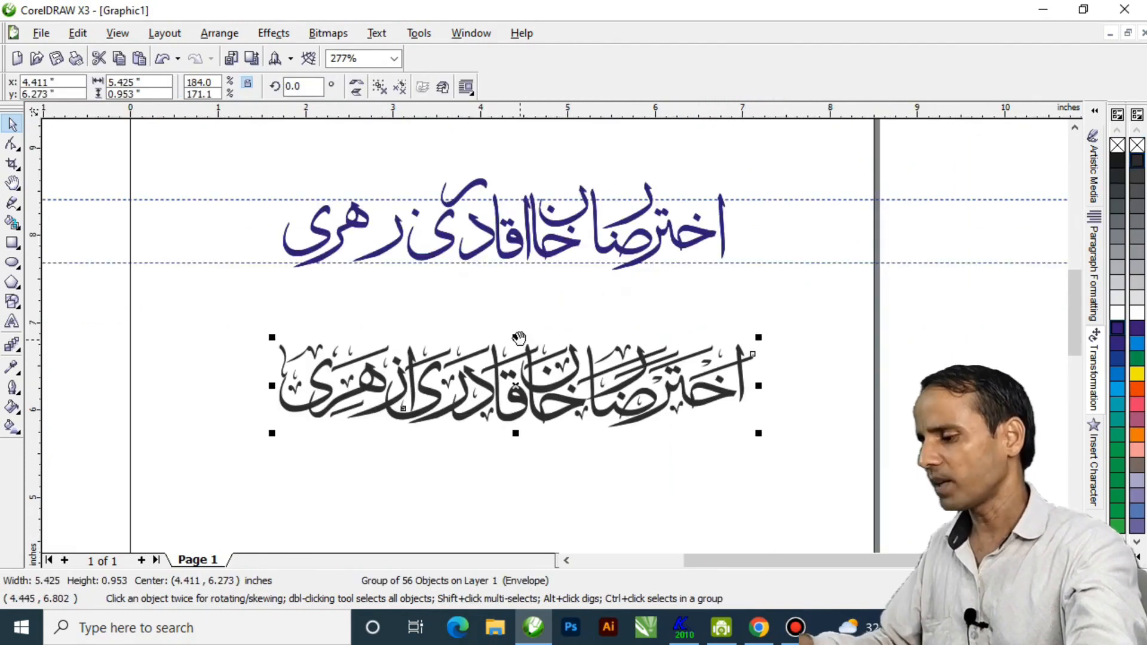
key(h)
drag(515, 328, 538, 389)
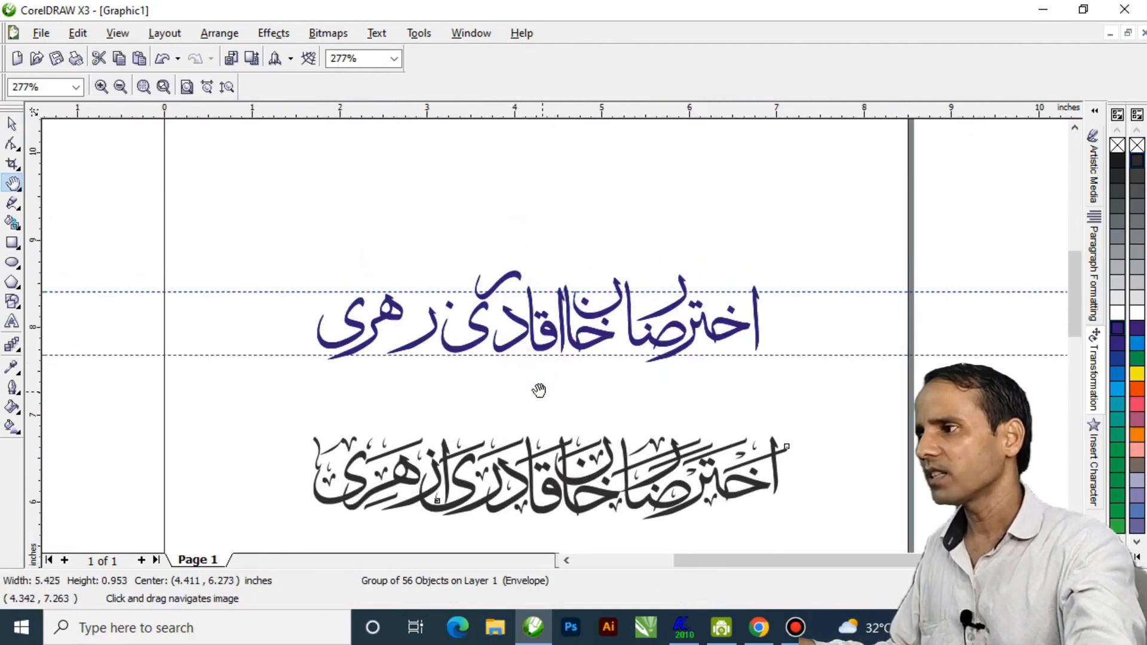
key(space)
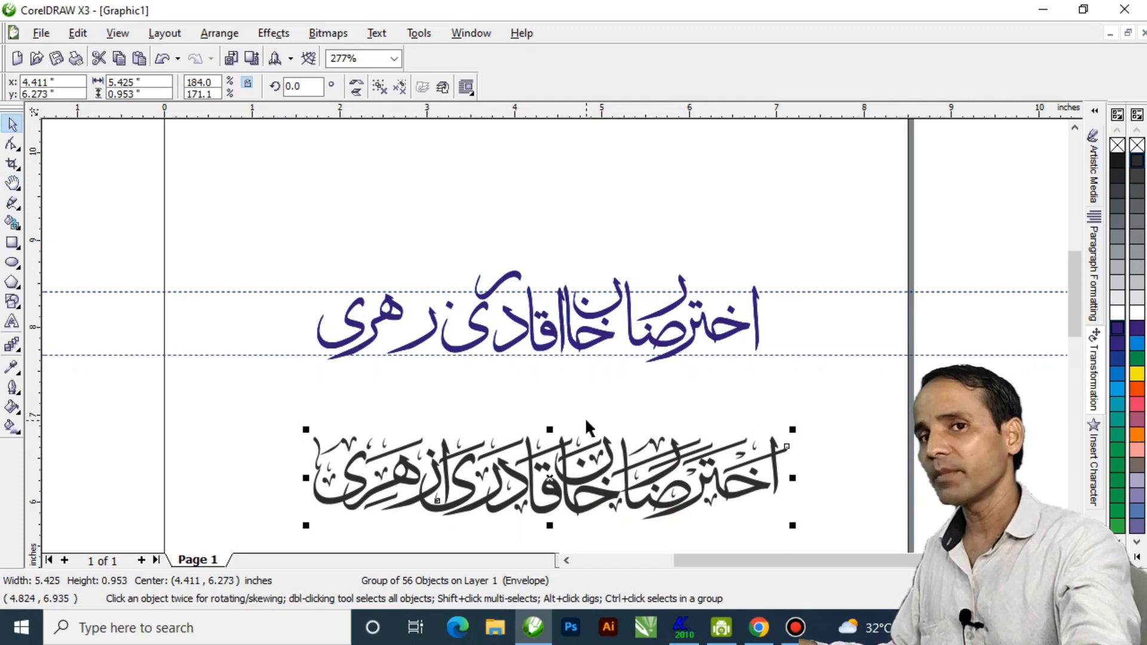
drag(274, 249, 719, 368)
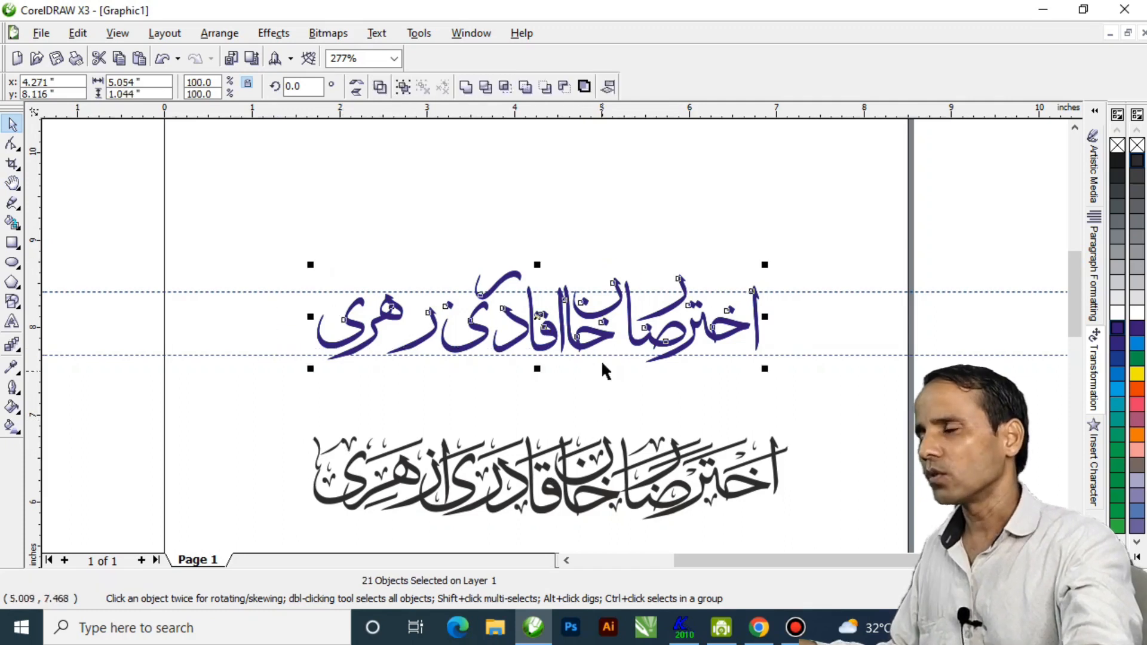
Step: Reposition the letters of رضا, moving the ض's dot and bringing the upper ر over so that its tail crosses the alef
scroll(601, 360, up, 2)
drag(558, 273, 558, 282)
key(Escape)
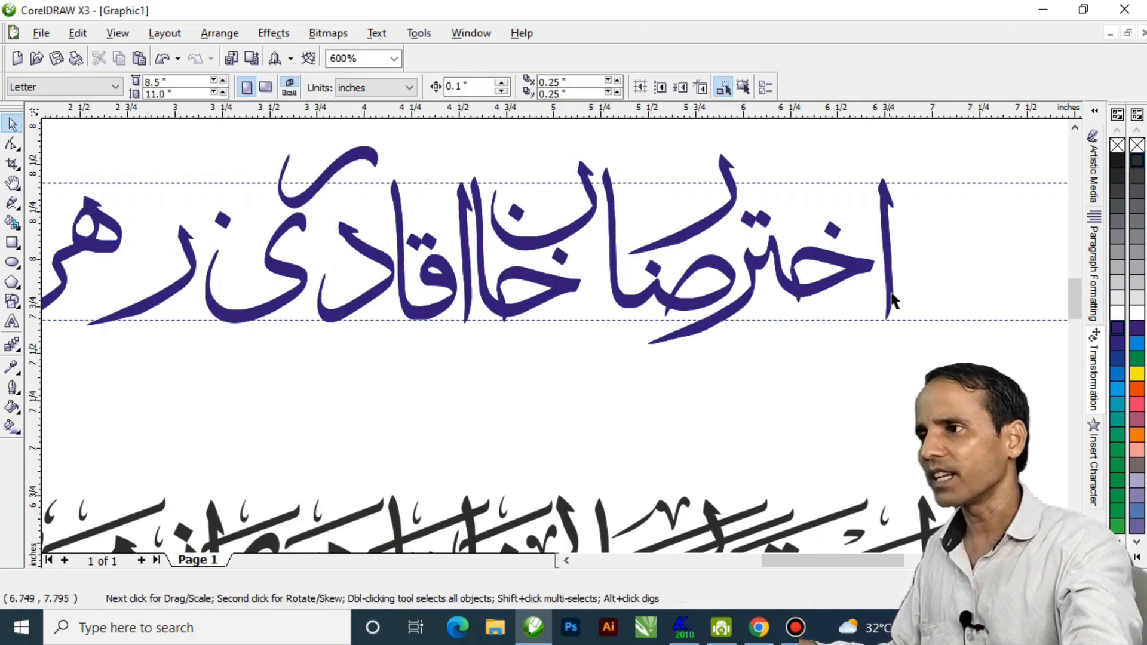
mouse_move(671, 297)
mouse_down()
mouse_move(662, 315)
mouse_move(669, 306)
mouse_up()
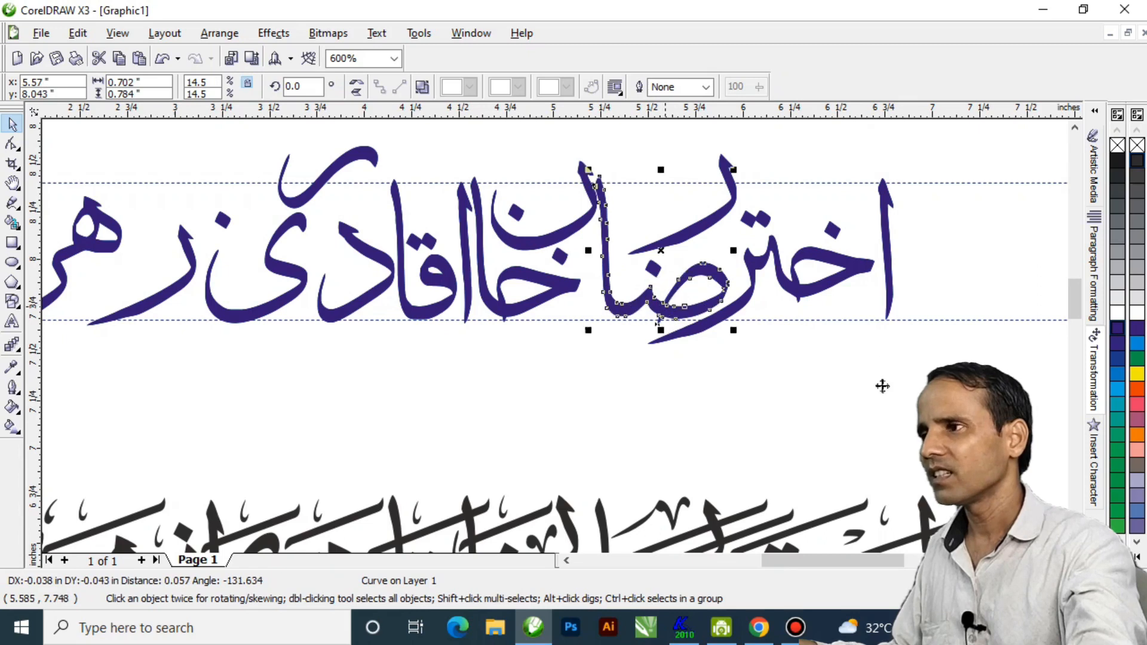
click(724, 212)
drag(725, 215, 650, 251)
scroll(662, 407, down, 2)
scroll(663, 409, up, 2)
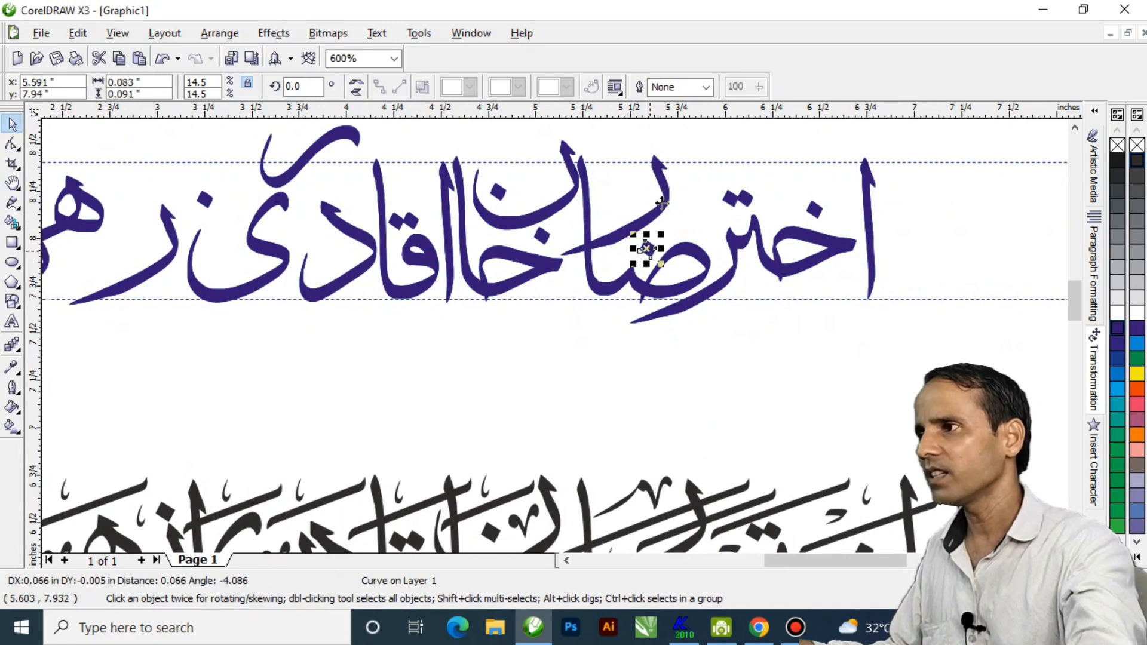
drag(667, 193, 673, 202)
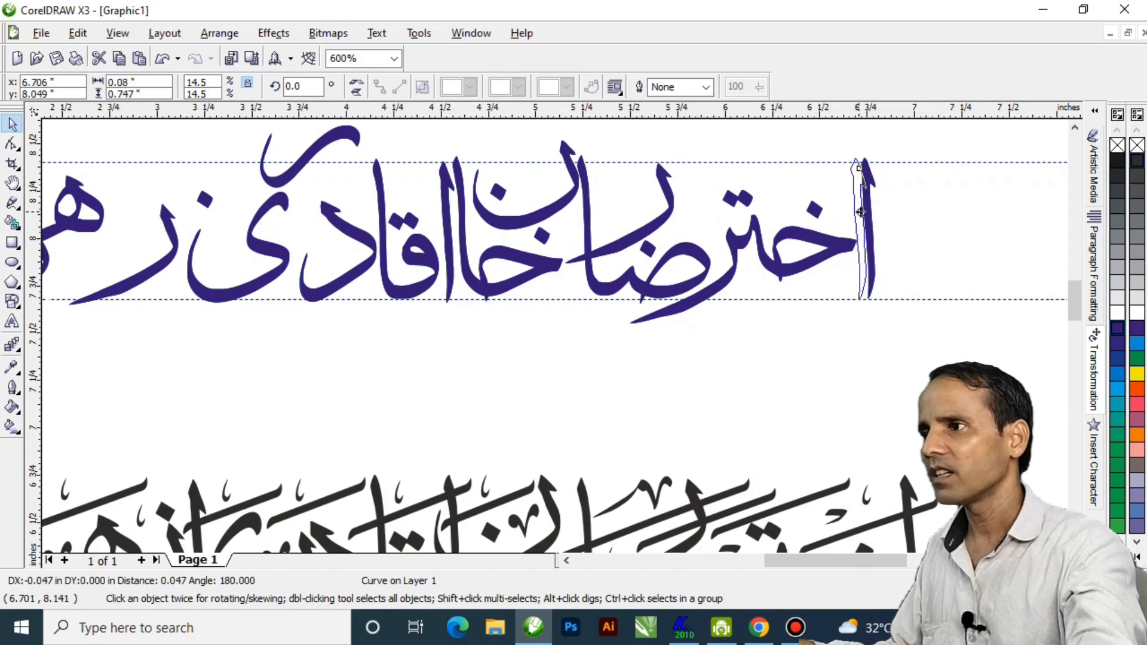
Step: Nudge the standalone alef and all letters of قادری زهری 0.6 inch left, clear of خان
click(552, 265)
drag(555, 272, 554, 271)
drag(499, 401, 621, 446)
click(571, 168)
drag(585, 159, 84, 446)
key(Left)
key(Left)
key(Left)
key(Left)
key(Left)
key(Left)
Step: Move the ن of خان so its bowl crosses the alef, and fine-tune the خا beneath it
click(784, 409)
click(813, 259)
mouse_move(766, 285)
mouse_down()
mouse_move(711, 302)
mouse_move(772, 310)
mouse_up()
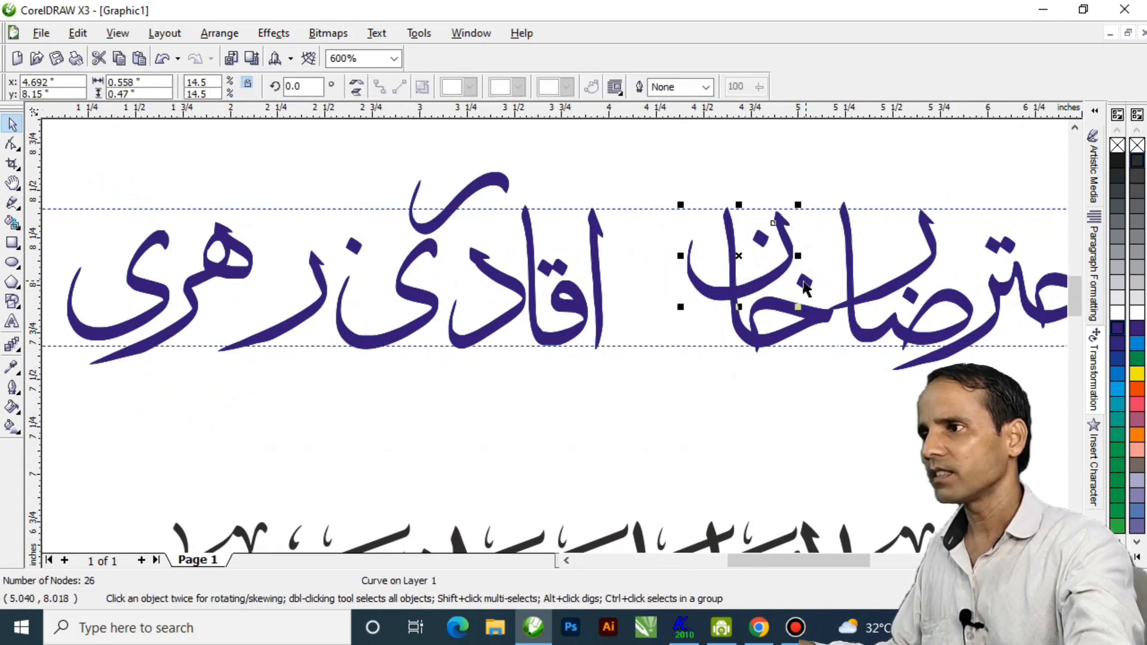
click(823, 320)
drag(810, 315, 805, 311)
click(828, 262)
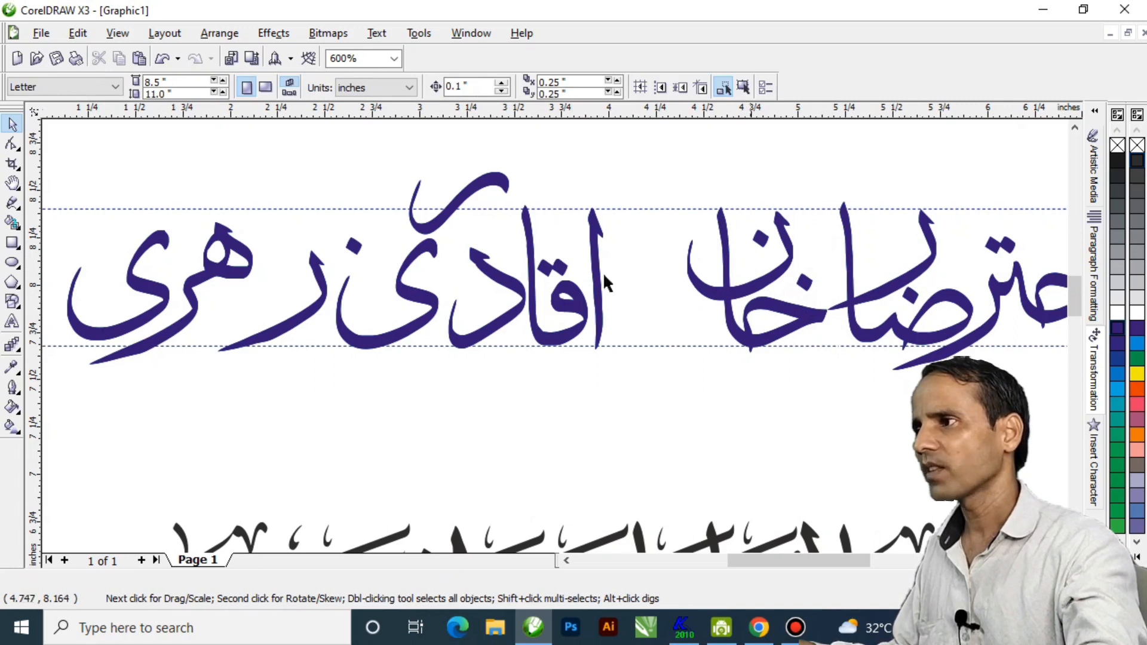
Step: Park the standalone alef below the line, and move قا and د up against خان
drag(595, 281, 291, 459)
drag(631, 154, 498, 393)
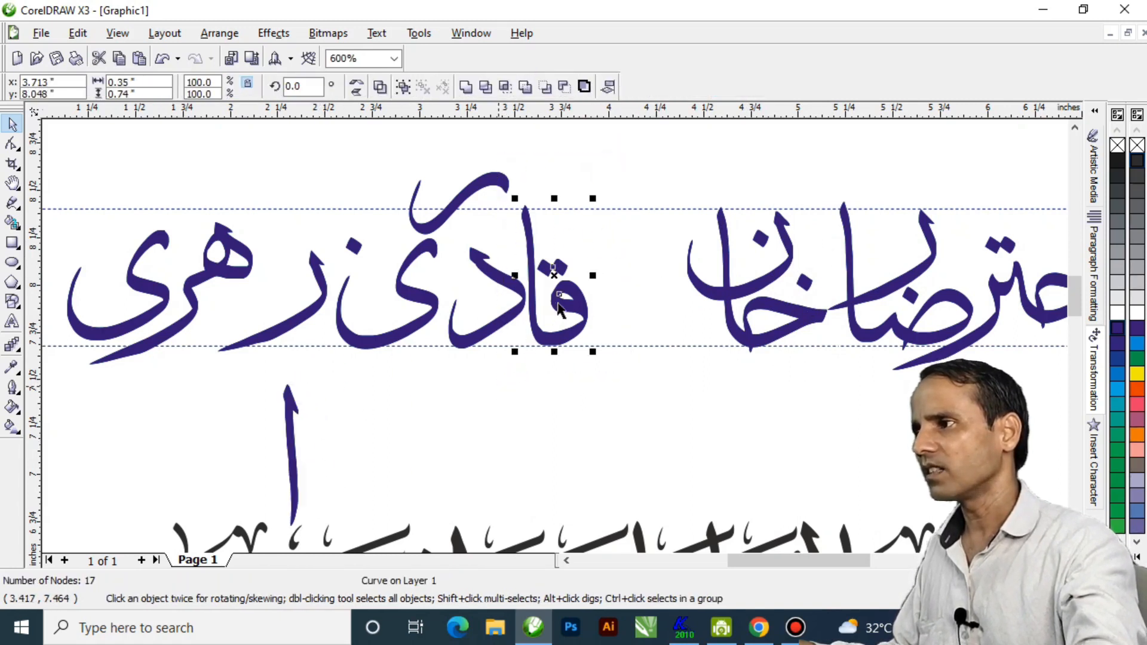
drag(560, 302, 671, 307)
click(520, 292)
drag(520, 293, 628, 293)
Step: Move the curved ر above the د of قادری and bring the word's ی in beside them
click(492, 184)
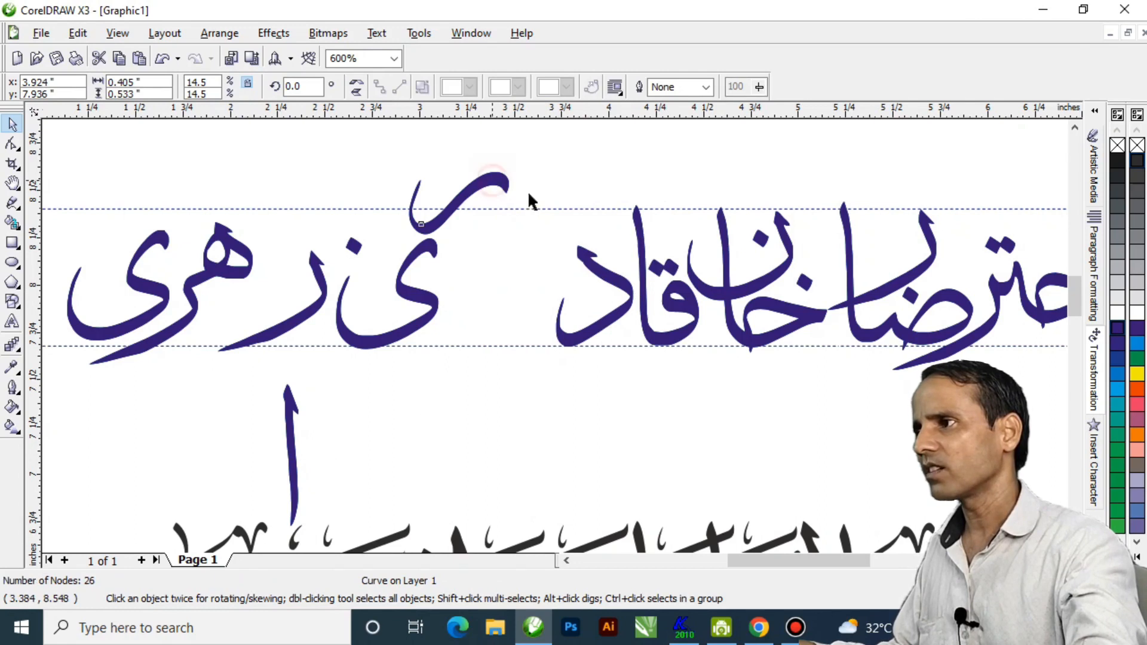
mouse_move(493, 184)
mouse_down()
mouse_move(610, 229)
mouse_move(608, 219)
mouse_up()
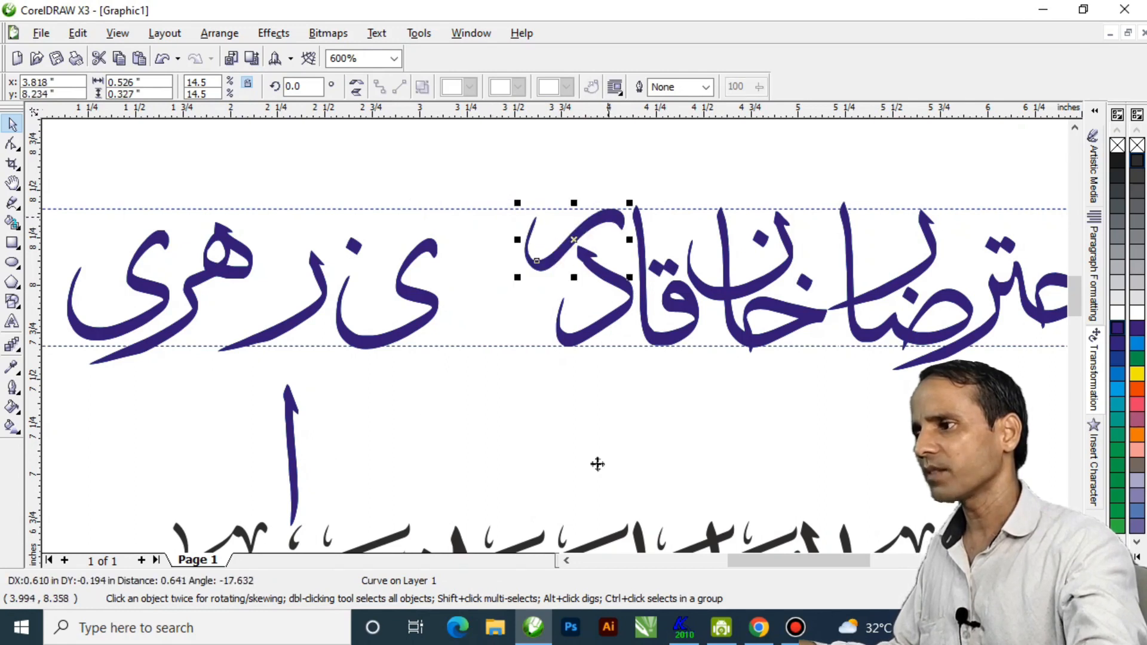
drag(421, 298, 537, 287)
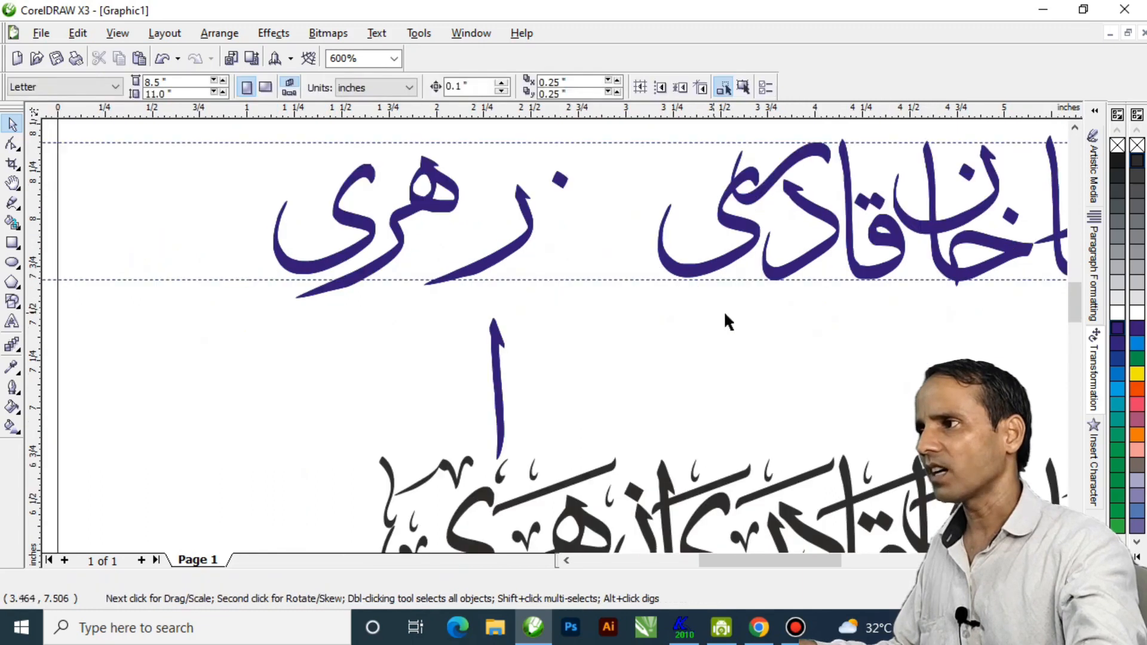
Step: Set the curved ر aside above the line and place a copy of the ر from زهری between the د and ی of قادری
key(h)
drag(797, 321, 646, 347)
mouse_move(667, 204)
mouse_down()
mouse_move(558, 298)
mouse_move(584, 155)
mouse_up()
key(space)
drag(389, 338, 473, 243)
key(space)
click(399, 228)
mouse_move(400, 188)
mouse_down()
mouse_move(561, 262)
mouse_move(609, 239)
mouse_move(596, 236)
mouse_up()
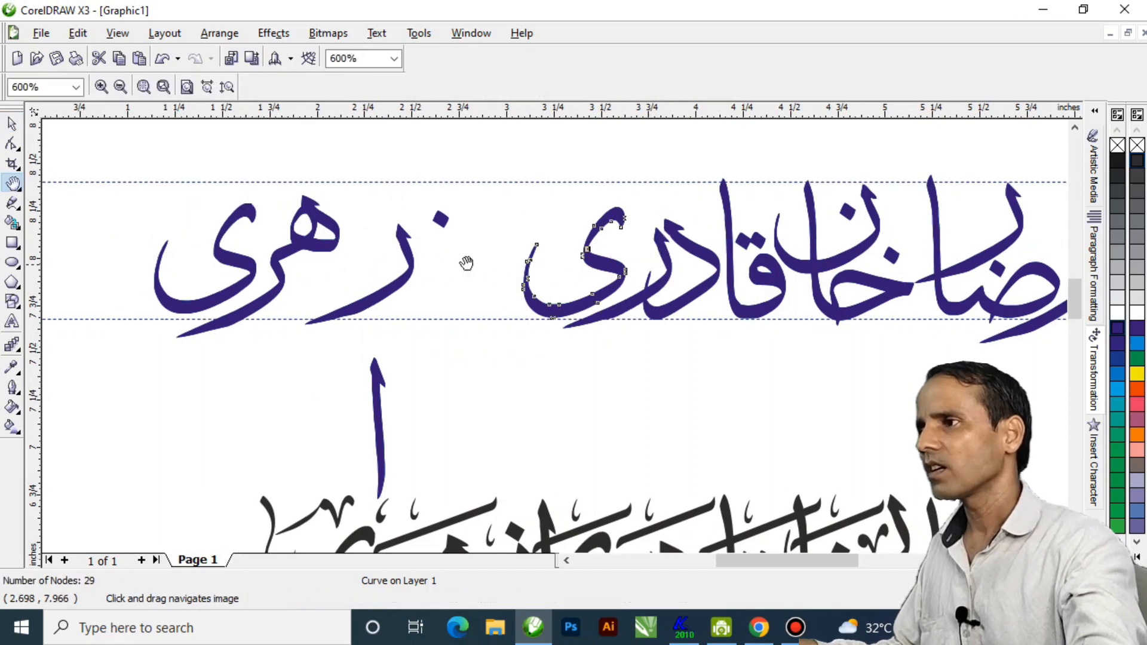
Step: Stand the parked alef across the ی of قادری, and bring the ز, its dot, the هر and the final ی in after it
key(space)
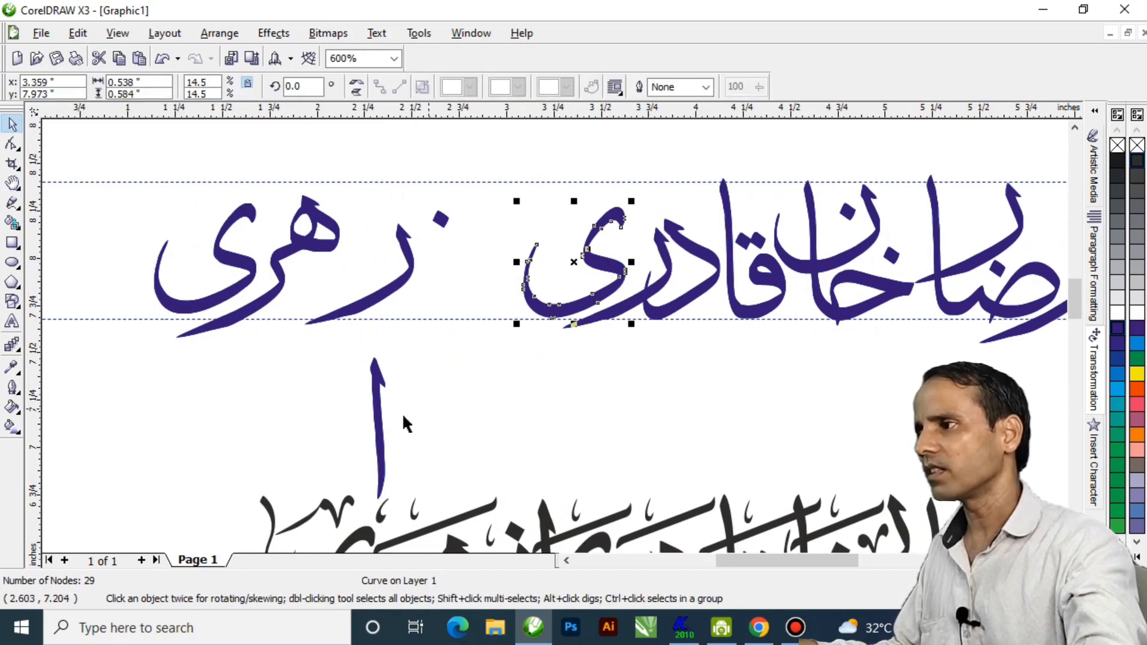
mouse_move(378, 423)
mouse_down()
mouse_move(561, 250)
mouse_move(542, 236)
mouse_move(575, 189)
mouse_up()
click(404, 247)
drag(547, 232, 560, 235)
drag(441, 218, 547, 204)
drag(308, 241, 504, 231)
drag(230, 263, 418, 260)
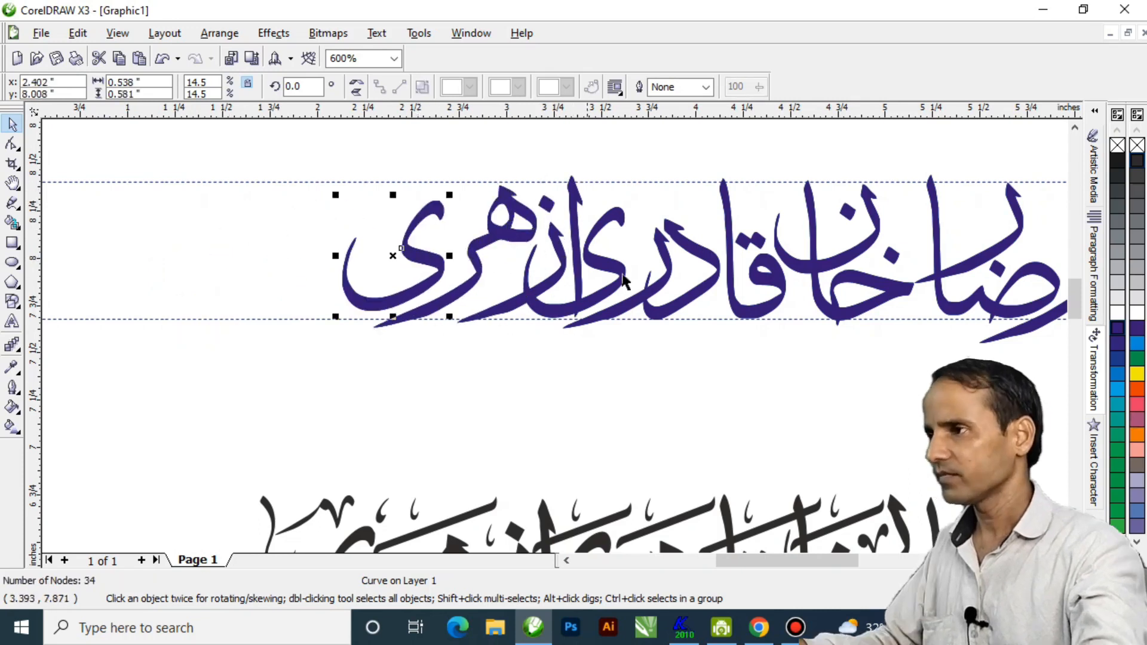
Step: Compare the rearranged blue letters with the poster's grey lettering below them
scroll(553, 332, down, 2)
click(596, 391)
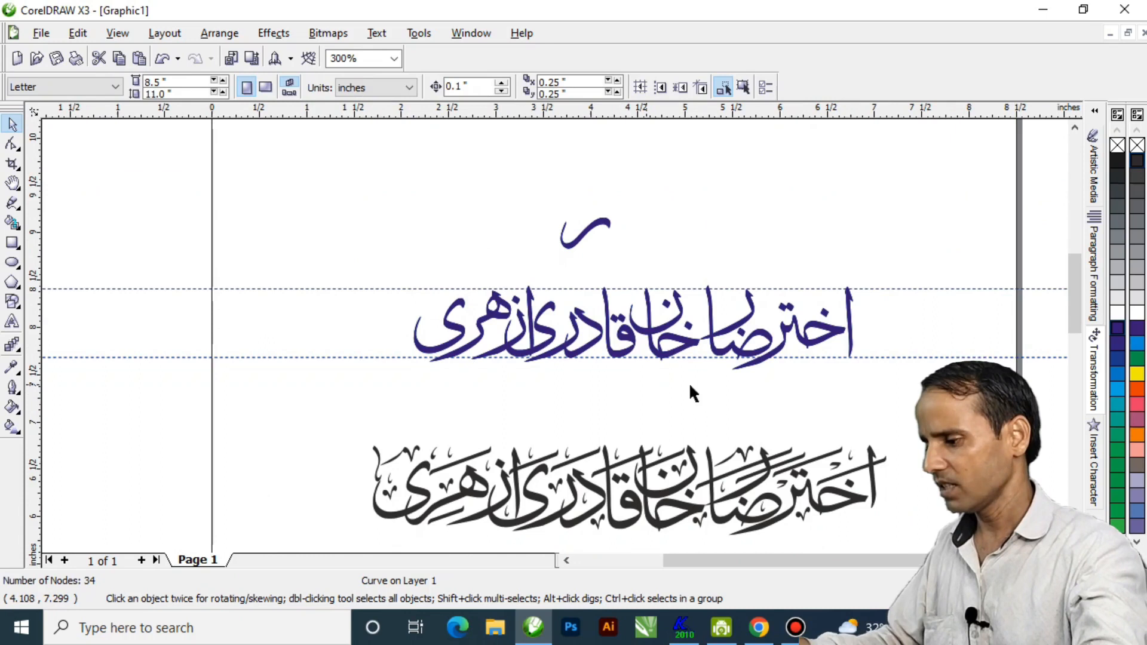
key(h)
scroll(694, 344, up, 1)
drag(545, 401, 561, 317)
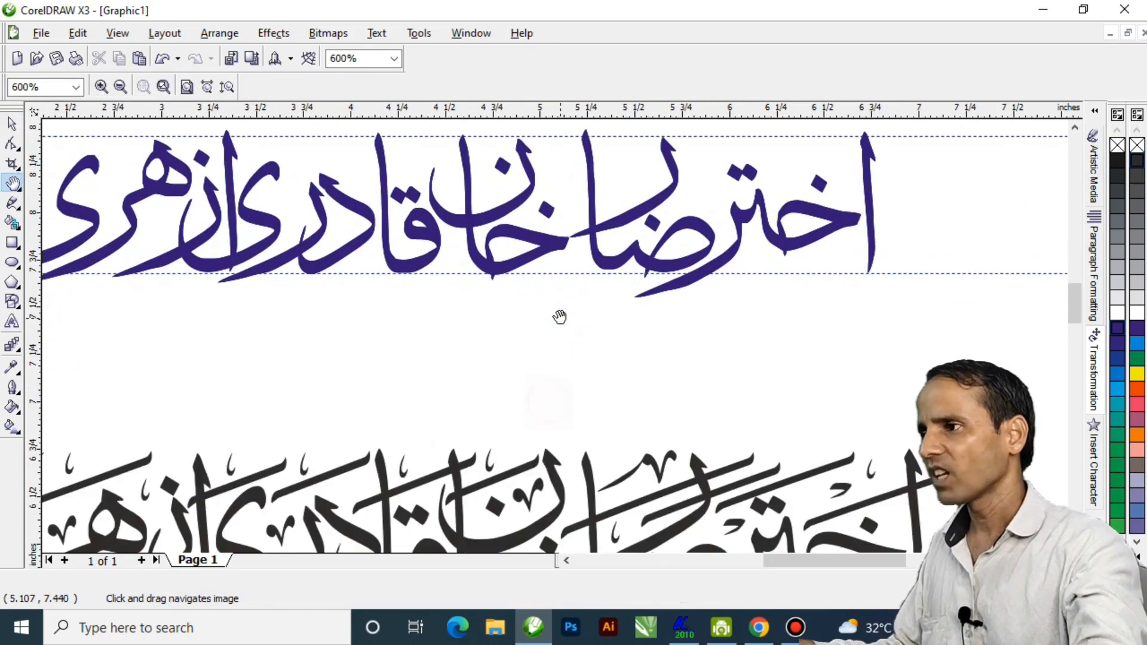
scroll(561, 317, down, 1)
drag(612, 376, 599, 428)
scroll(608, 305, up, 1)
key(space)
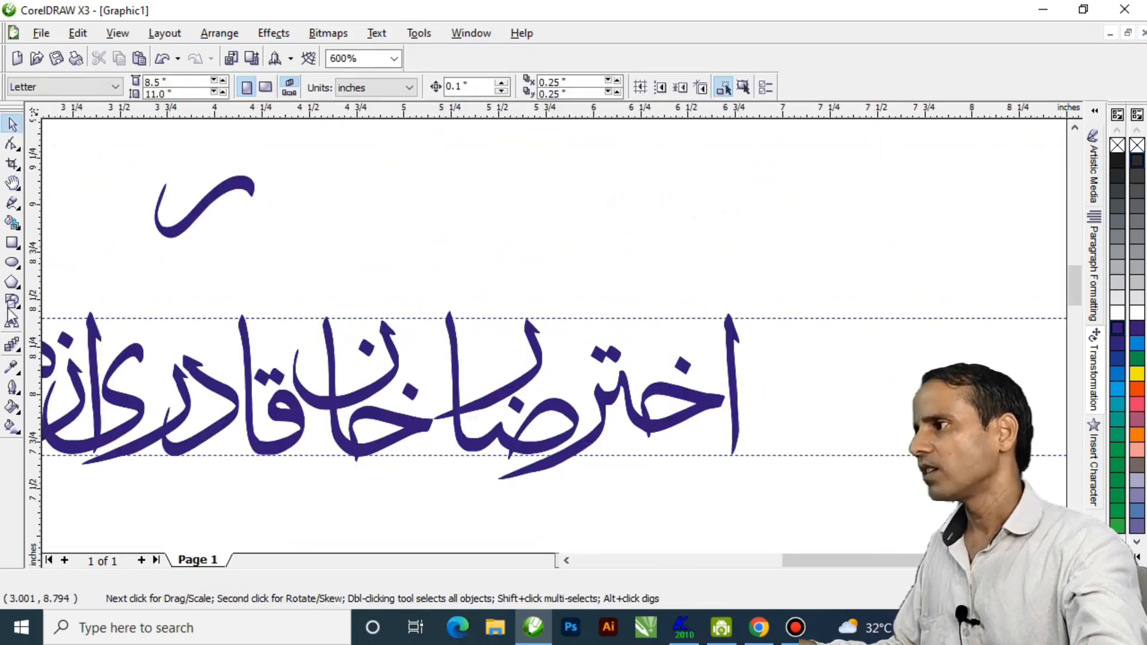
Step: Add the artistic text "asdfghj" in the AGA Islamic Phrases font at 24 pt above the blue lettering
click(12, 322)
click(354, 247)
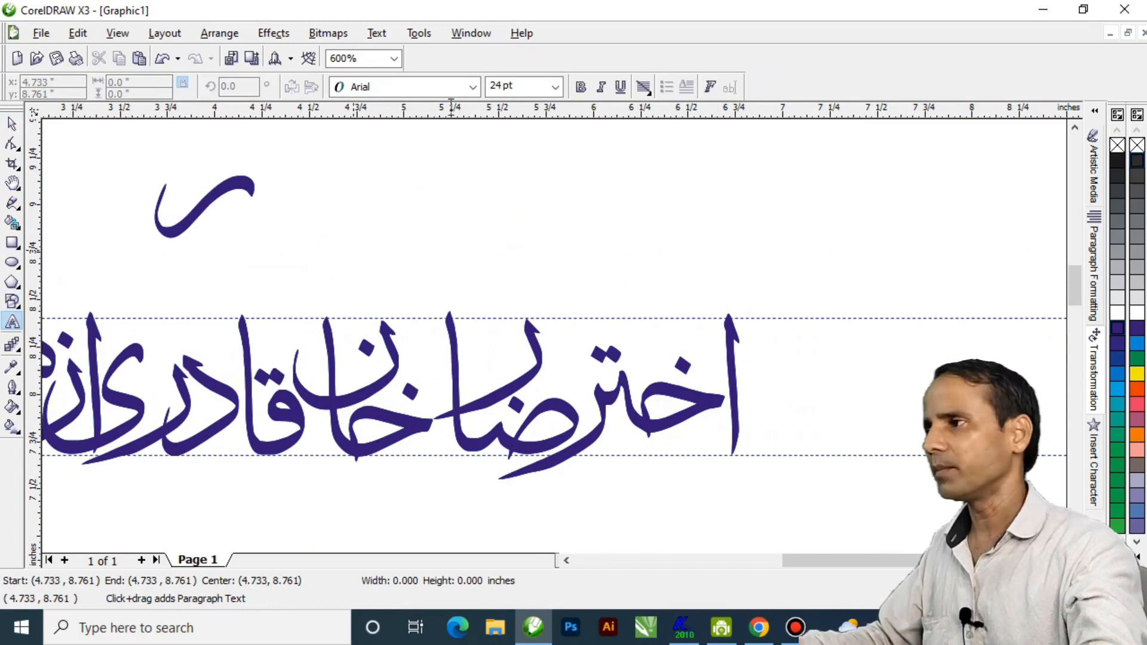
click(409, 85)
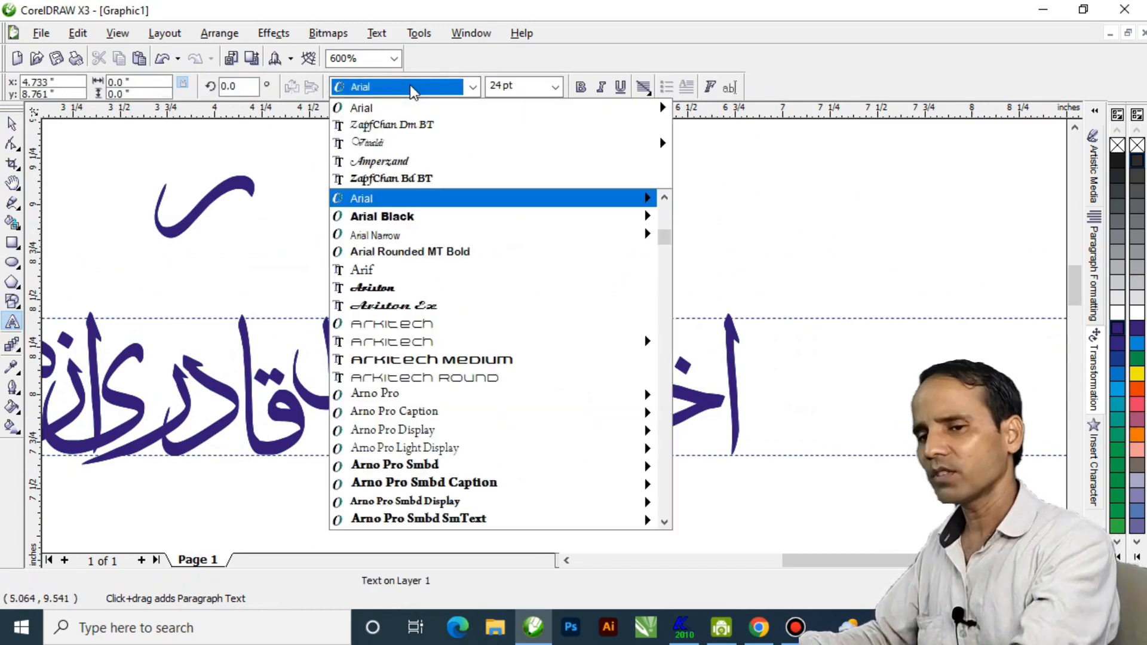
text(AGA)
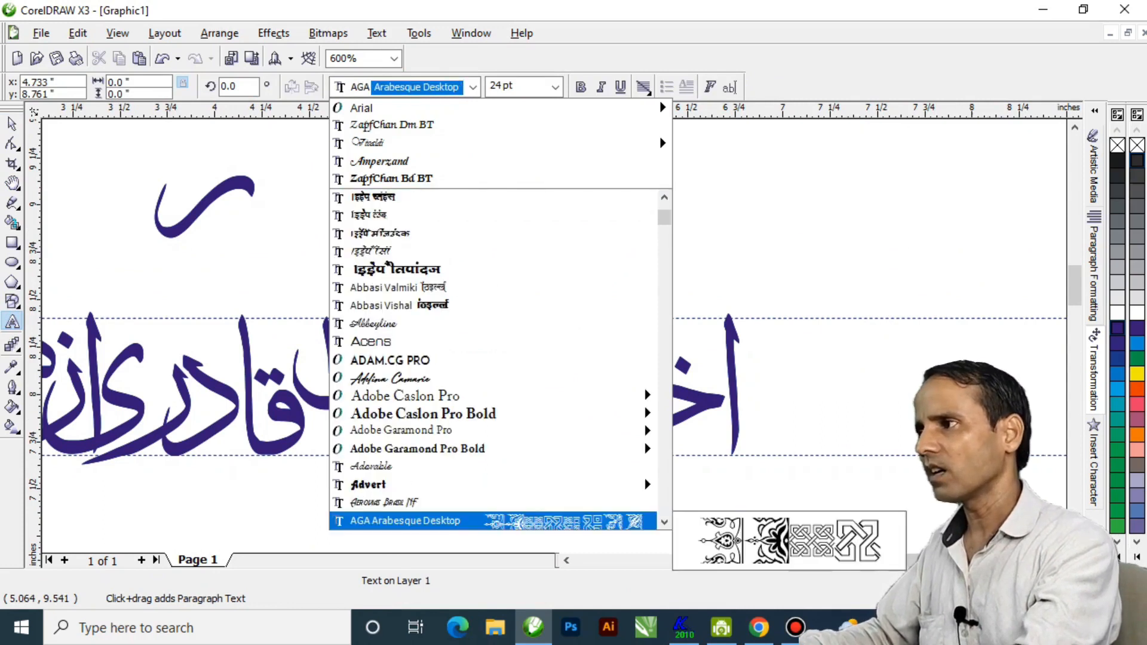
key(Down)
key(Return)
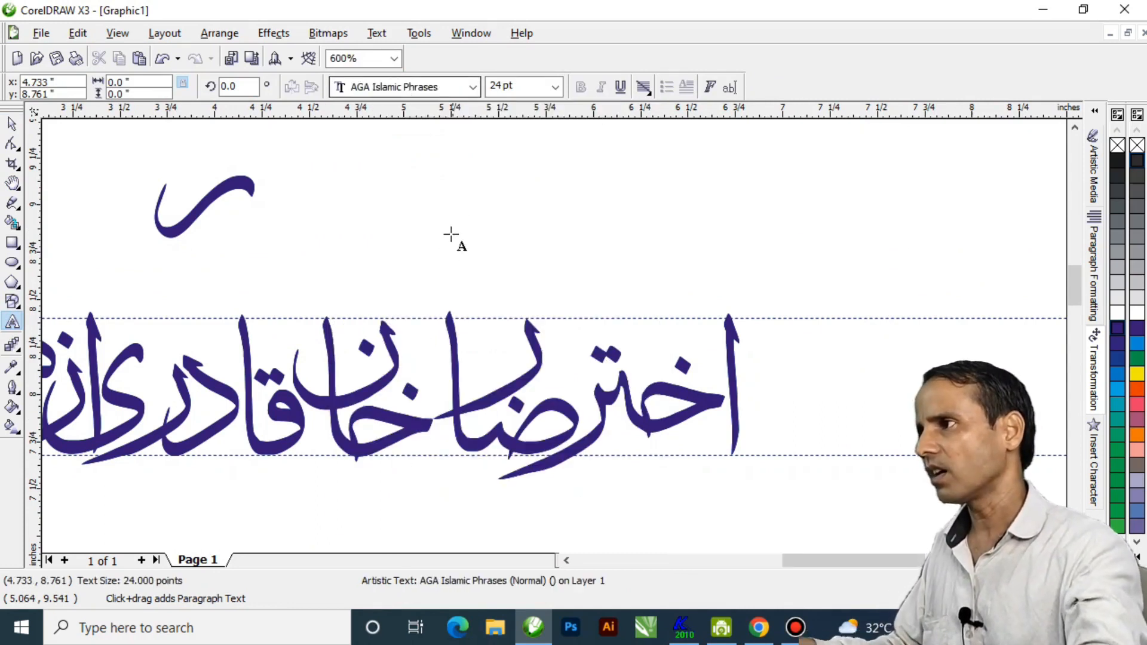
text(asdfghj)
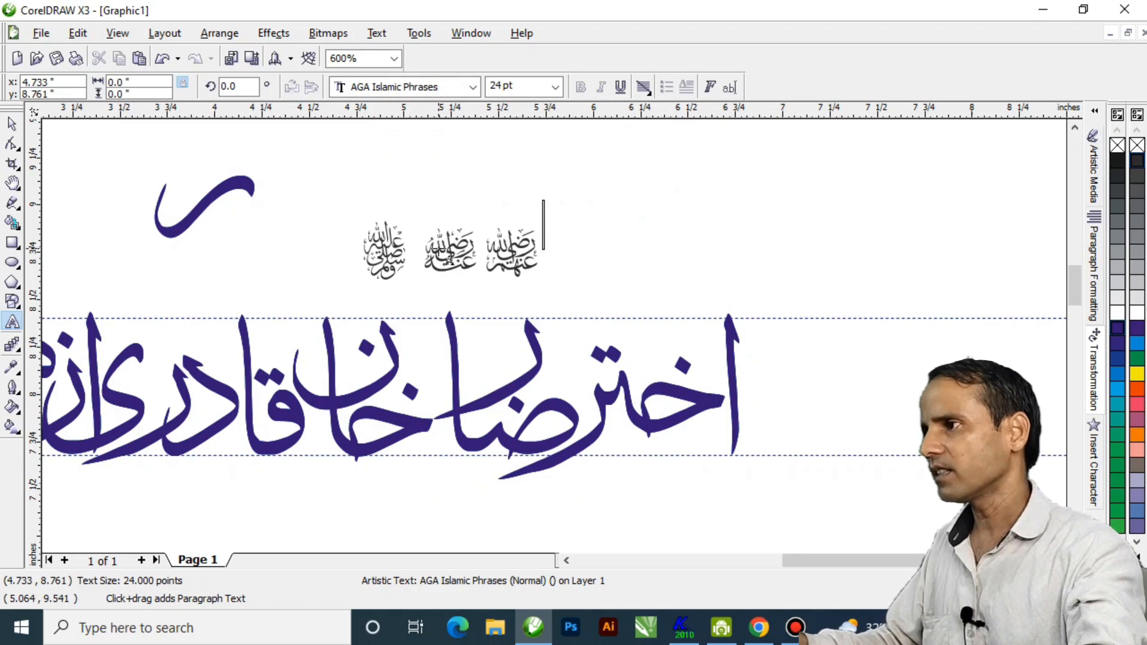
text(k)
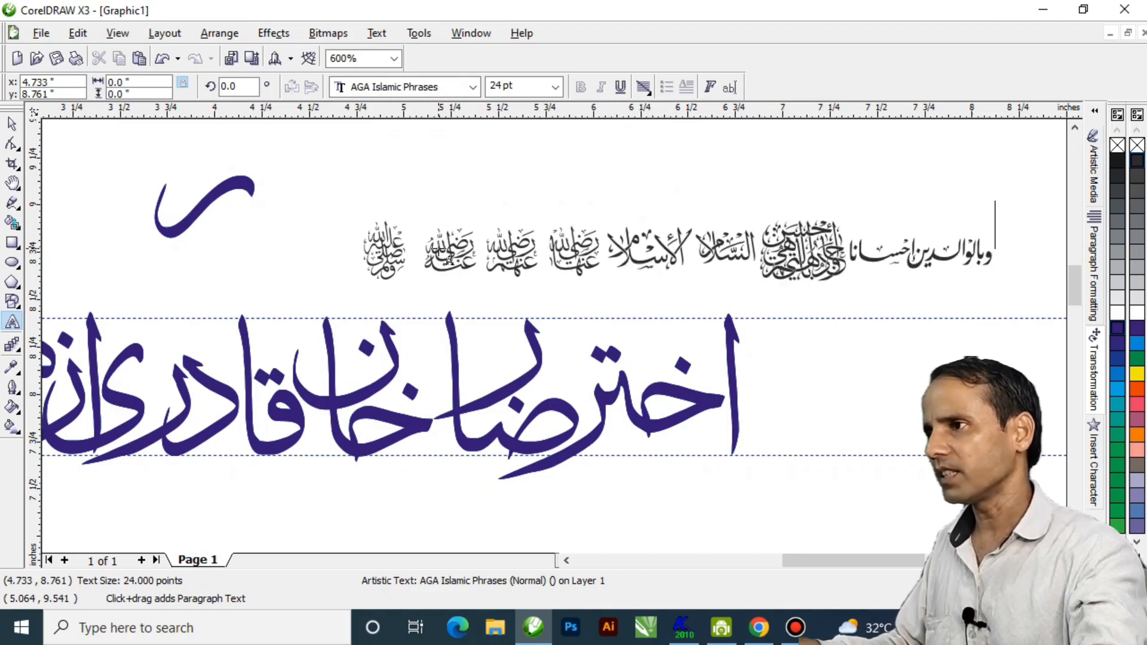
key(BackSpace)
key(ctrl+space)
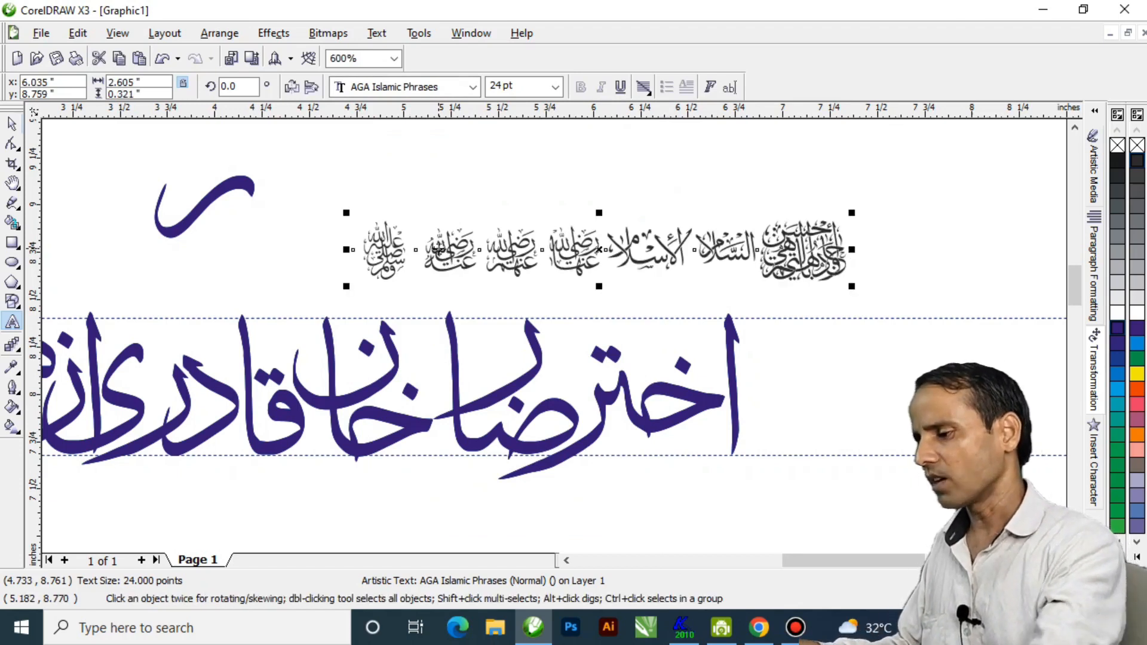
Step: Break the text into separate phrases, move the last phrase away from the others, and convert it to curves
click(549, 166)
drag(807, 269, 851, 256)
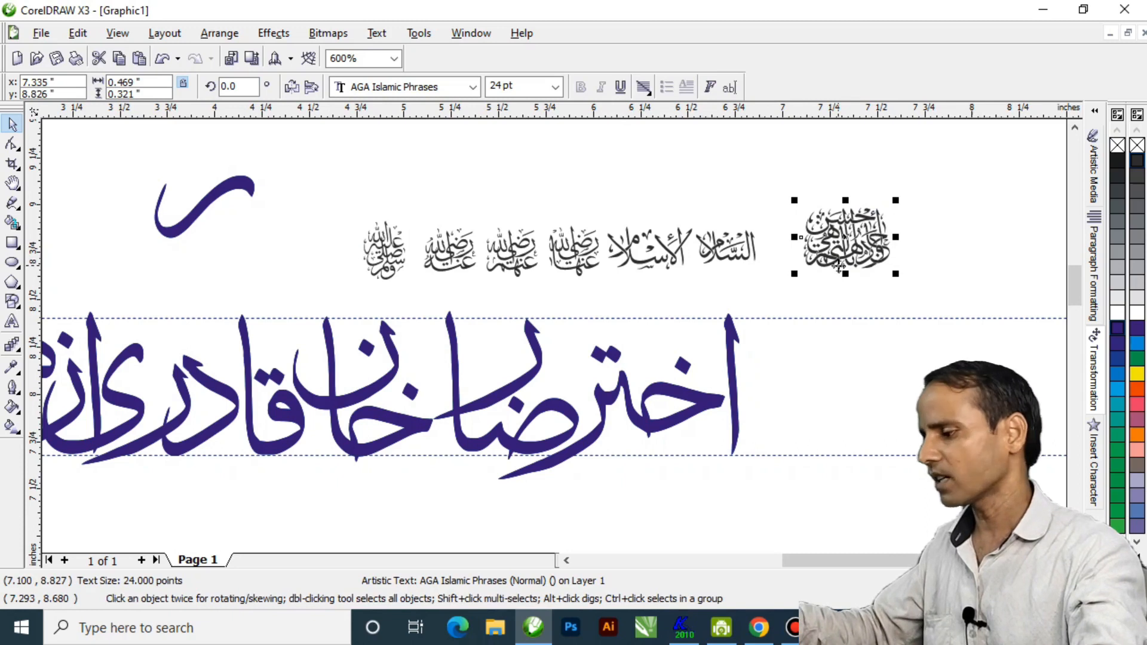
key(ctrl+q)
click(765, 287)
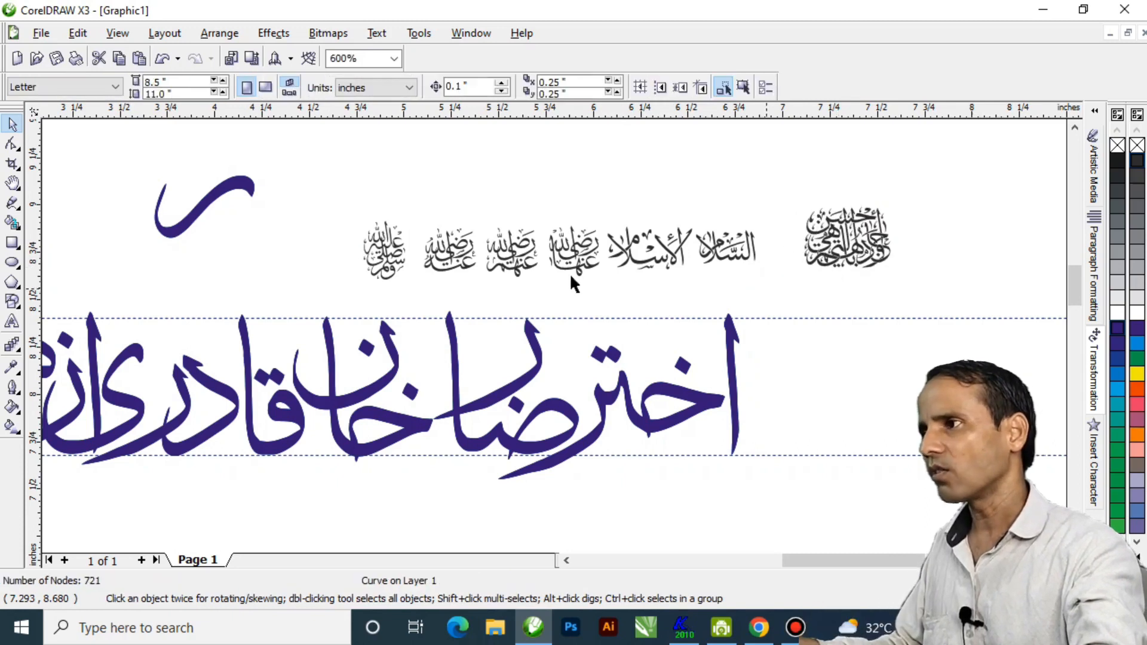
Step: Convert the رضي الله عنها phrase to curves and break it apart into separate shapes
scroll(570, 270, up, 1)
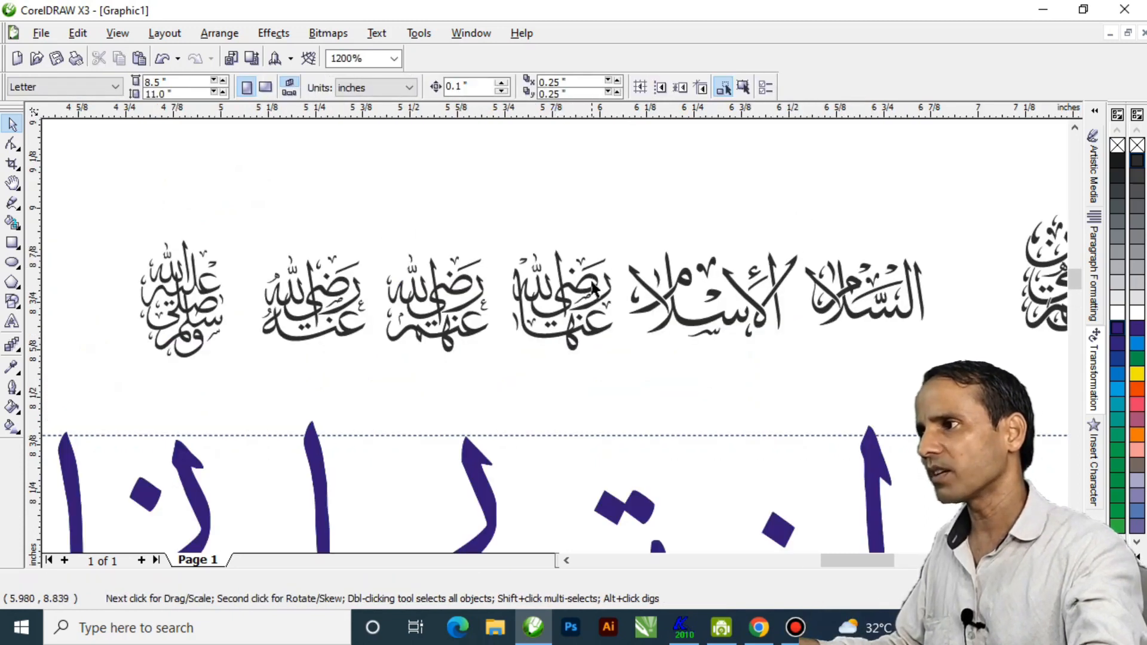
click(574, 317)
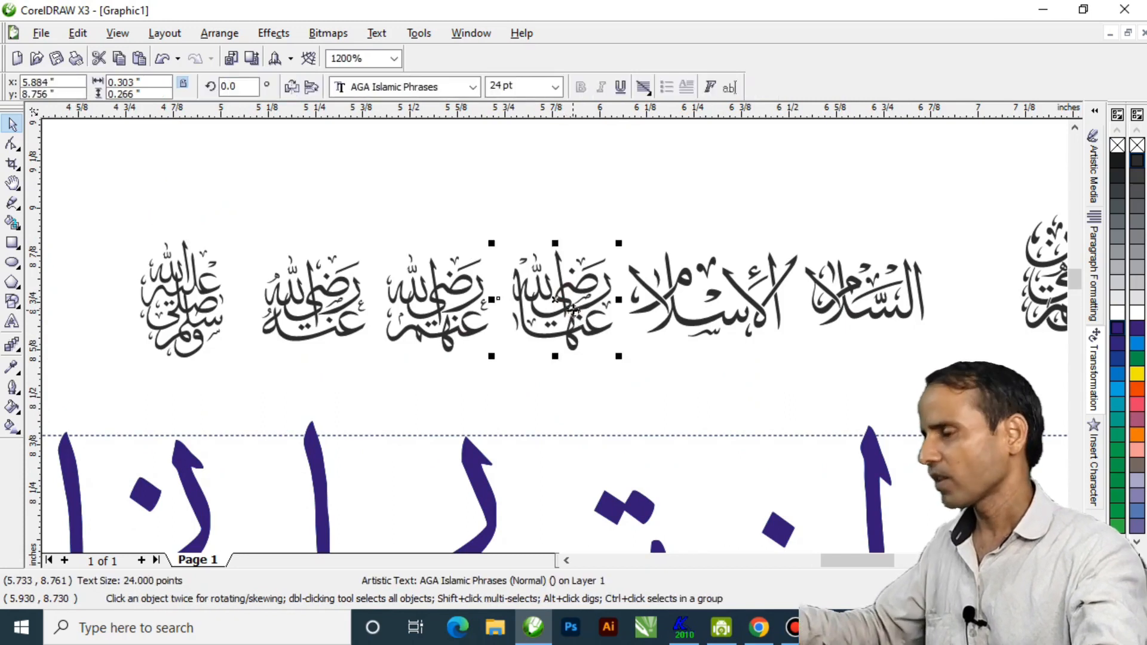
key(ctrl+q)
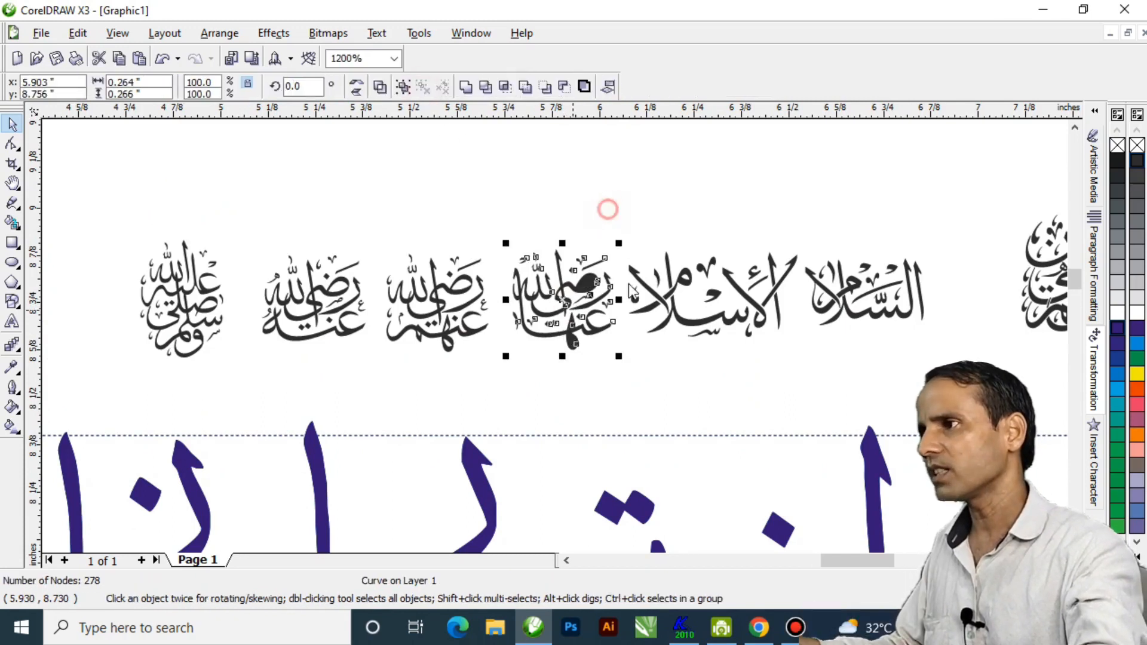
key(ctrl+k)
click(588, 279)
Step: Take the slanted stroke above the ض of رضي, enlarge it to about 636%, and place it over the خ of اختر
scroll(619, 274, up, 2)
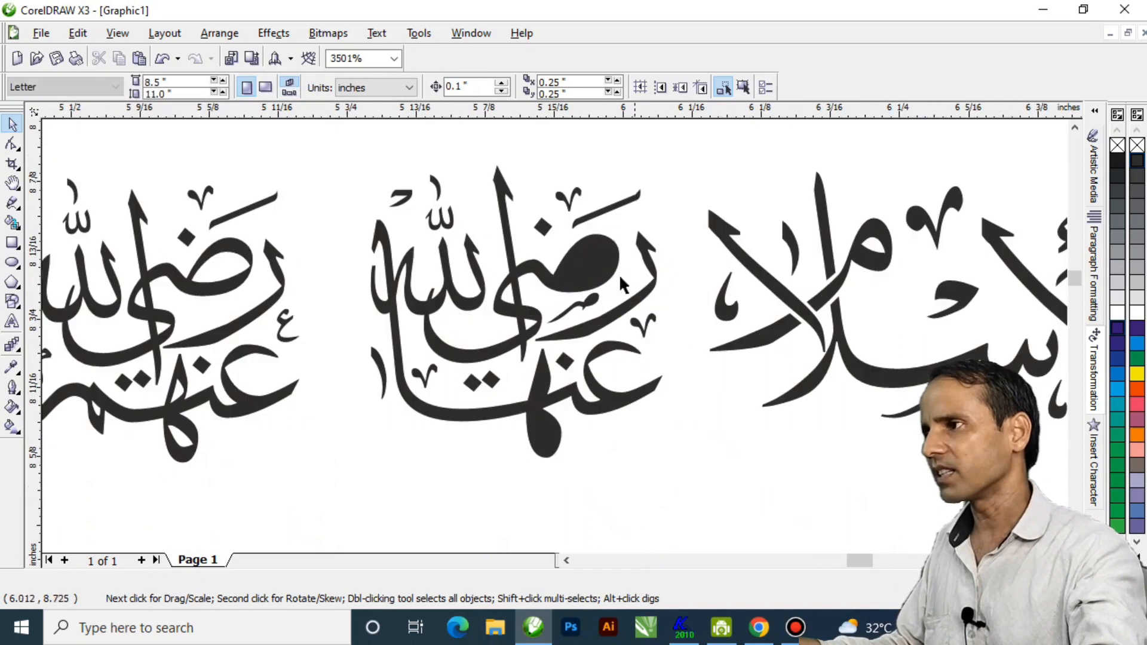
click(618, 228)
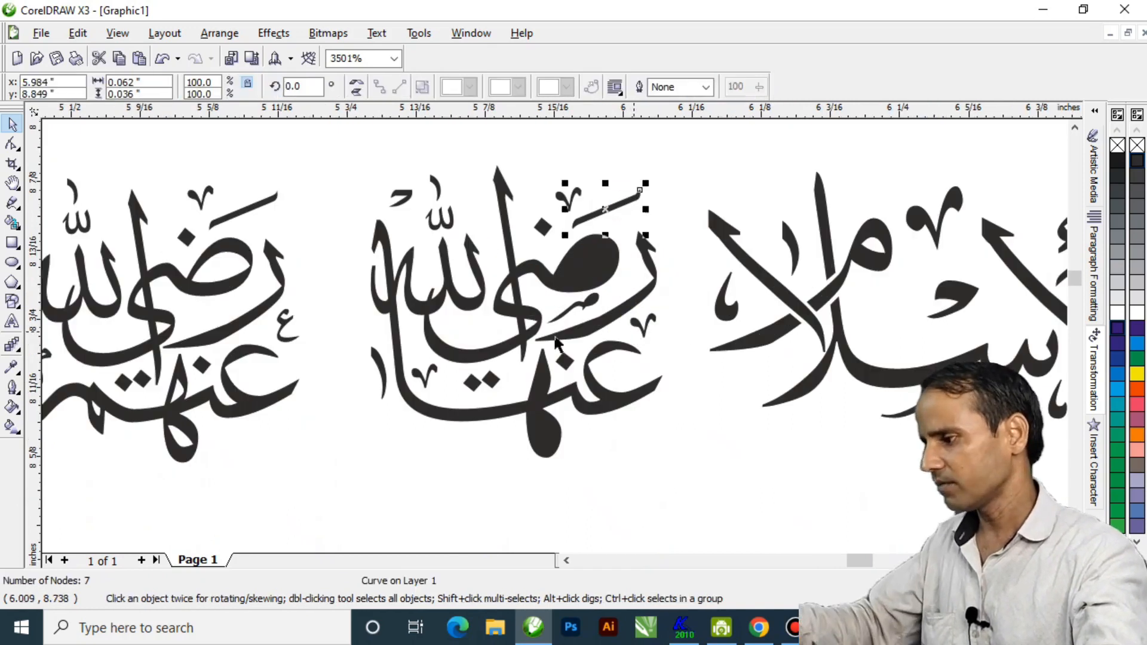
scroll(555, 341, down, 4)
scroll(558, 332, up, 1)
mouse_move(547, 307)
mouse_down()
mouse_move(621, 326)
mouse_move(622, 461)
mouse_up()
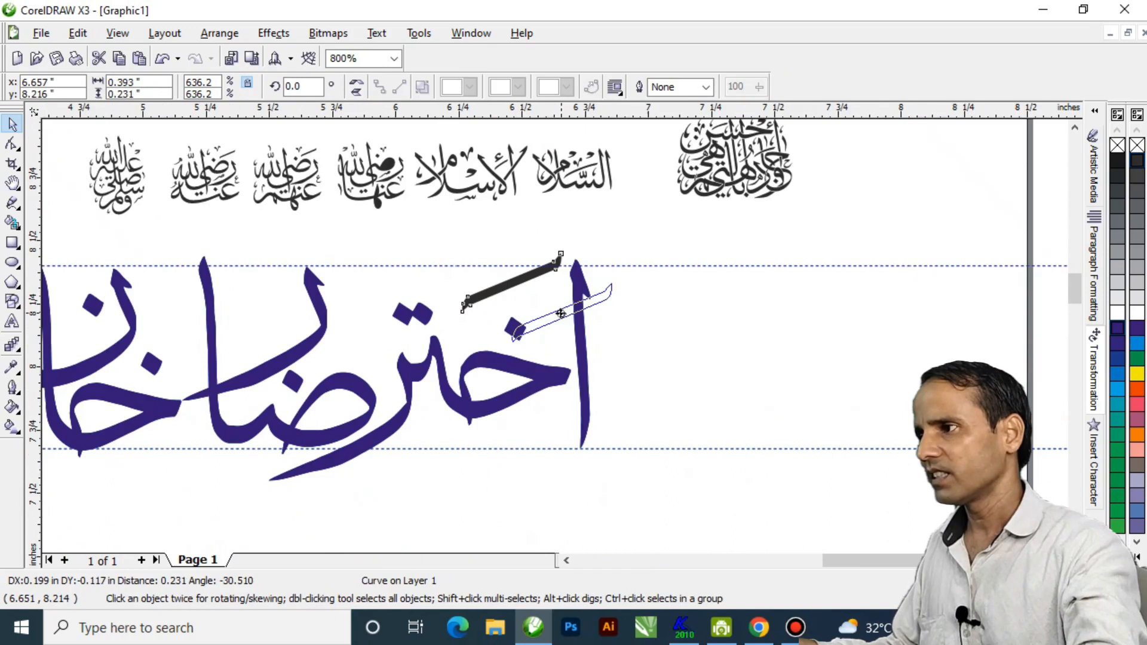
drag(512, 283, 549, 321)
scroll(604, 379, down, 1)
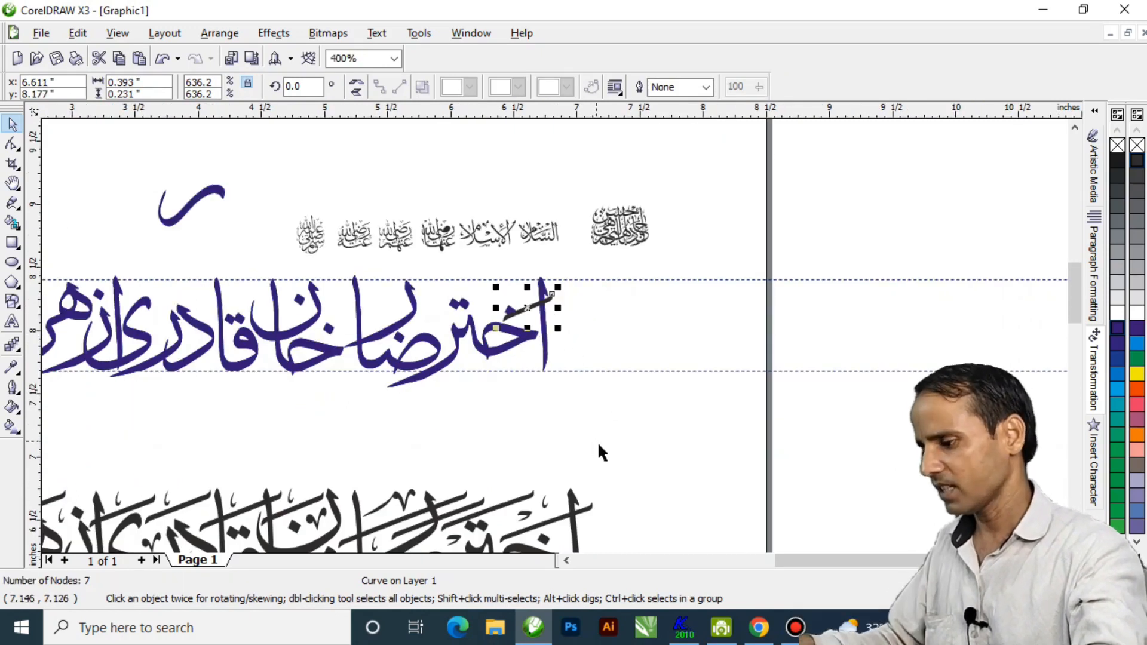
Step: Move the dot of the خ in اختر out beyond the alef and select the slanted stroke above the letter
key(h)
drag(609, 339, 628, 309)
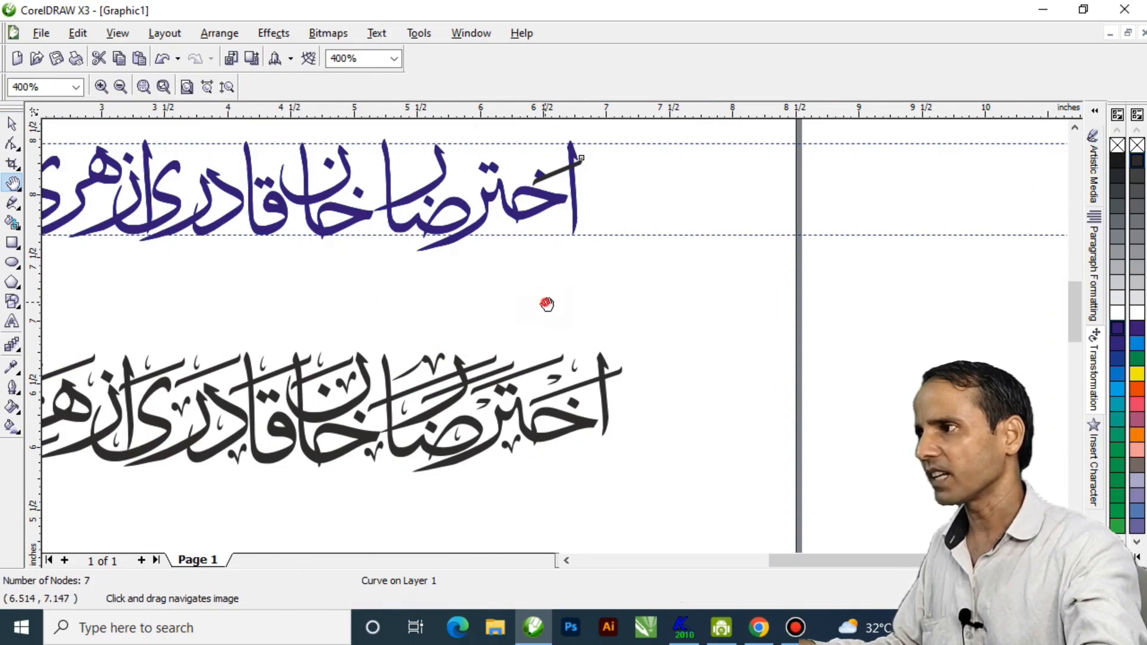
drag(546, 304, 595, 376)
scroll(564, 296, up, 1)
key(space)
drag(604, 270, 763, 341)
drag(650, 263, 700, 246)
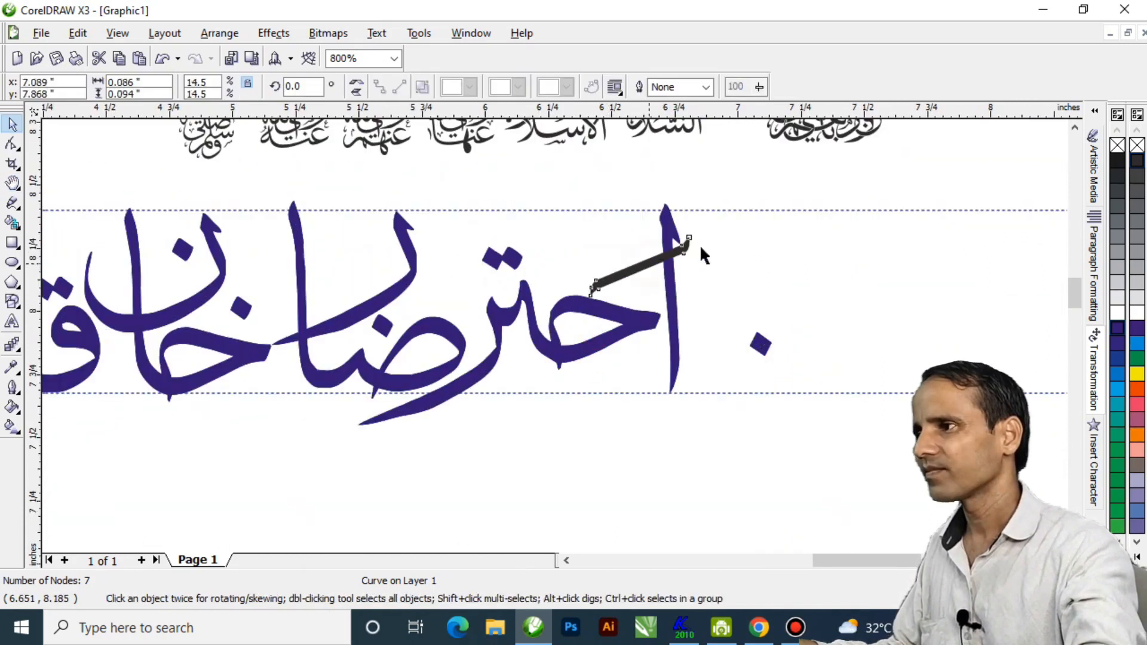
Step: Lengthen the slanted stroke above the خ with the Shape tool by moving its lower end nodes about 0.14 inch down and left
key(h)
drag(620, 547, 625, 342)
scroll(556, 333, down, 1)
key(space)
double_click(607, 301)
scroll(576, 328, up, 1)
click(660, 261)
key(F10)
mouse_move(600, 268)
mouse_down()
mouse_move(628, 293)
mouse_move(588, 292)
mouse_up()
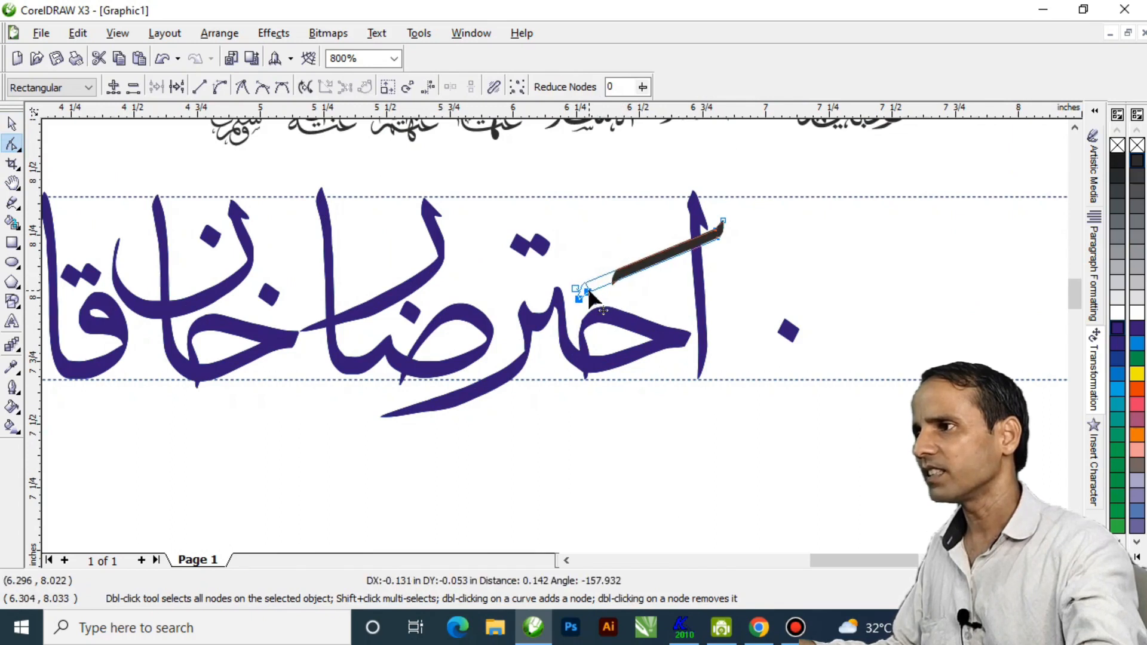
Step: Place four copies of the slanted stroke in a row over تر, the ر and alef of رضا, and خان
key(space)
click(781, 253)
click(660, 260)
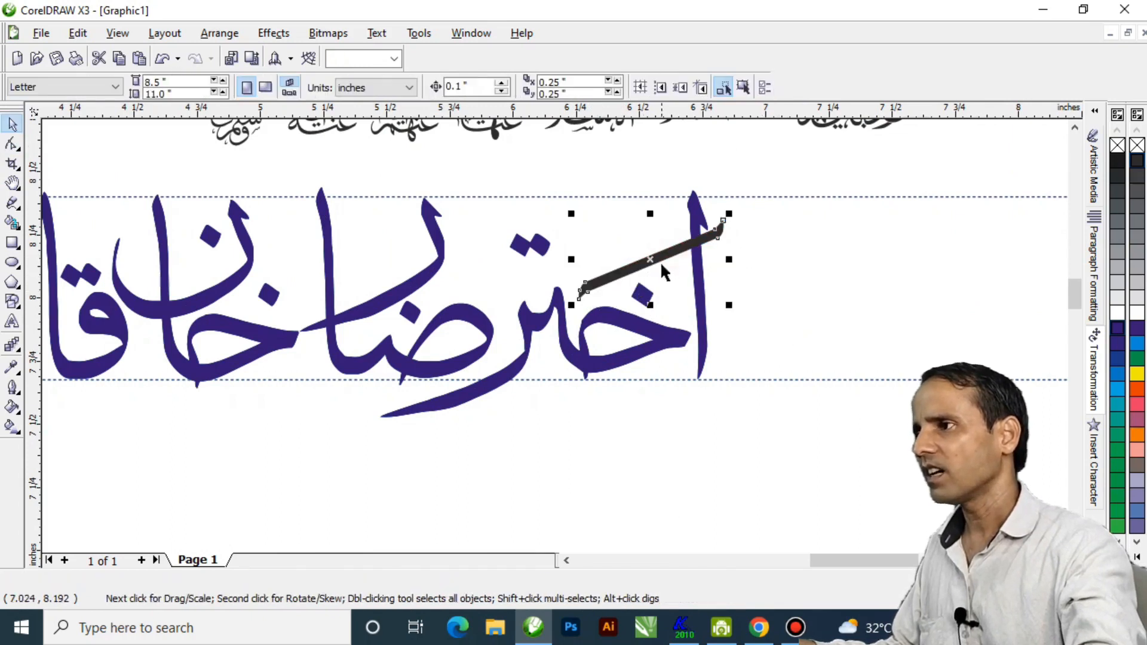
drag(656, 258, 601, 259)
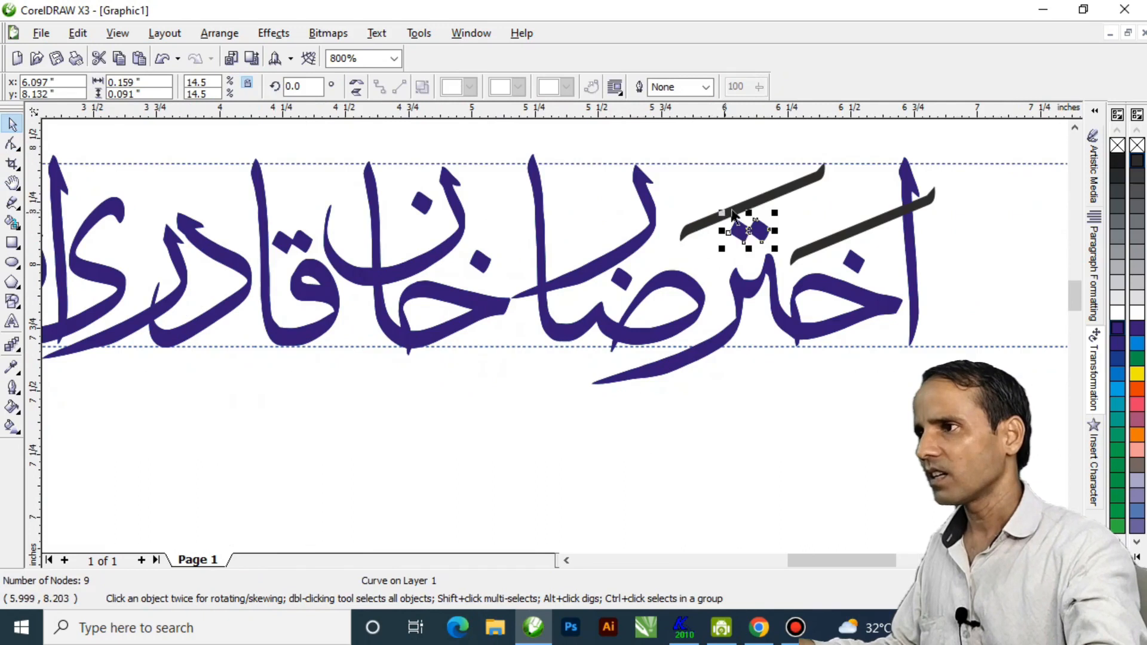
click(760, 201)
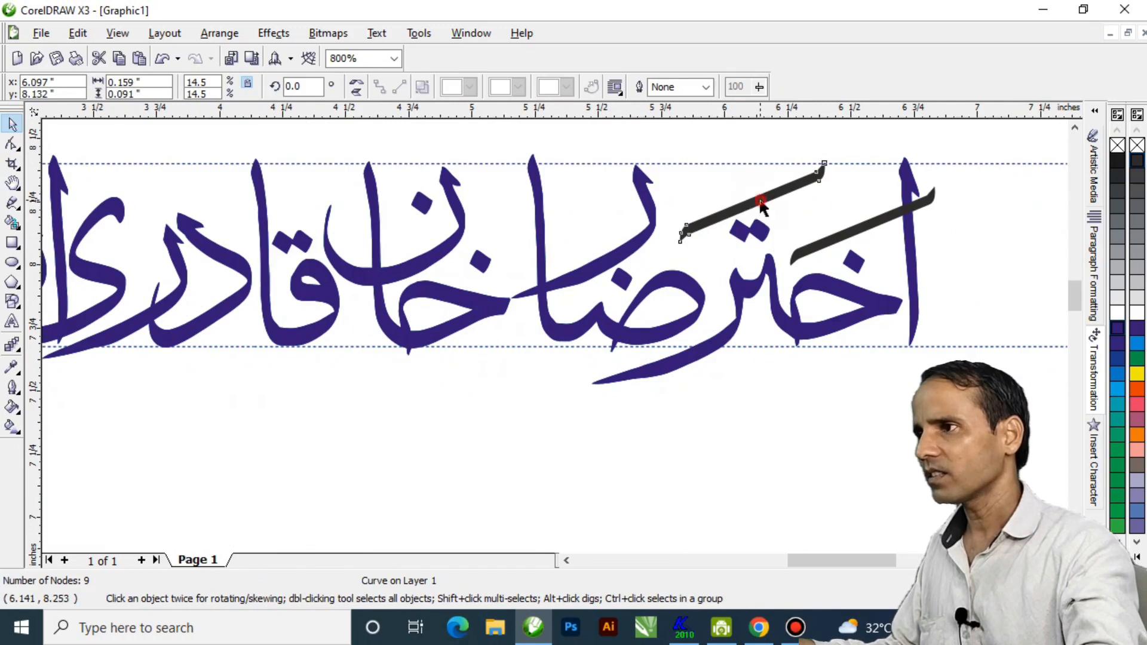
drag(769, 193, 548, 205)
mouse_move(551, 205)
mouse_down()
mouse_move(560, 209)
mouse_move(436, 223)
mouse_move(411, 199)
mouse_up()
click(424, 207)
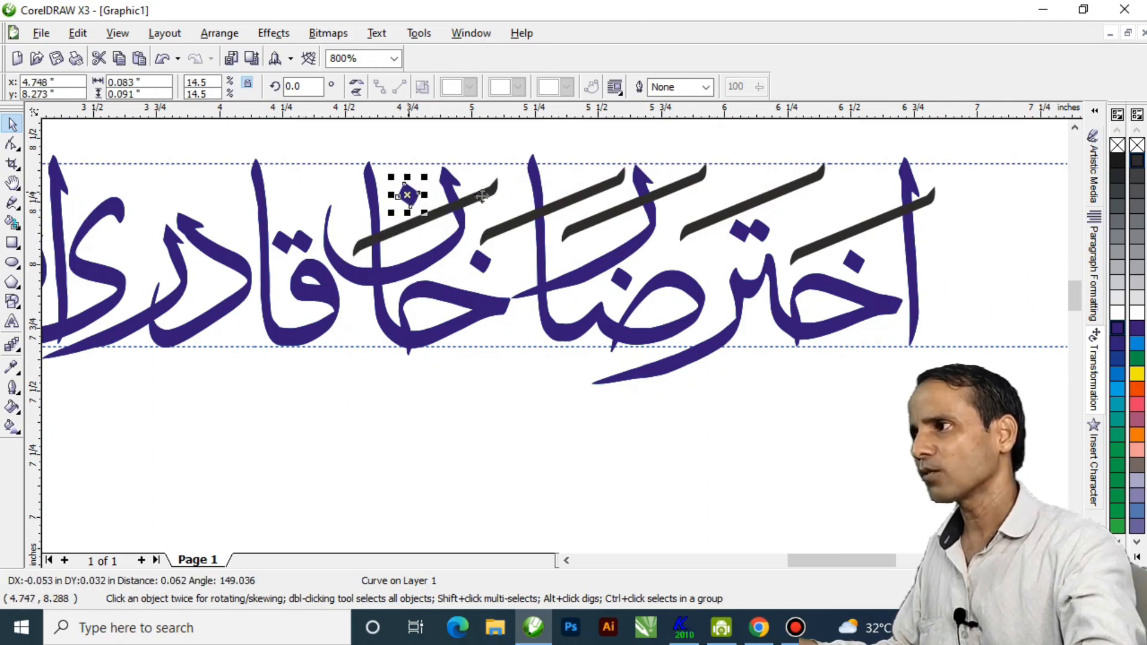
Step: Lengthen the slanted stroke over خان with the Shape tool by moving its upper end nodes outward, to about 0.655 inch wide
click(12, 143)
mouse_move(466, 153)
mouse_down()
mouse_move(517, 220)
mouse_move(514, 188)
mouse_up()
key(space)
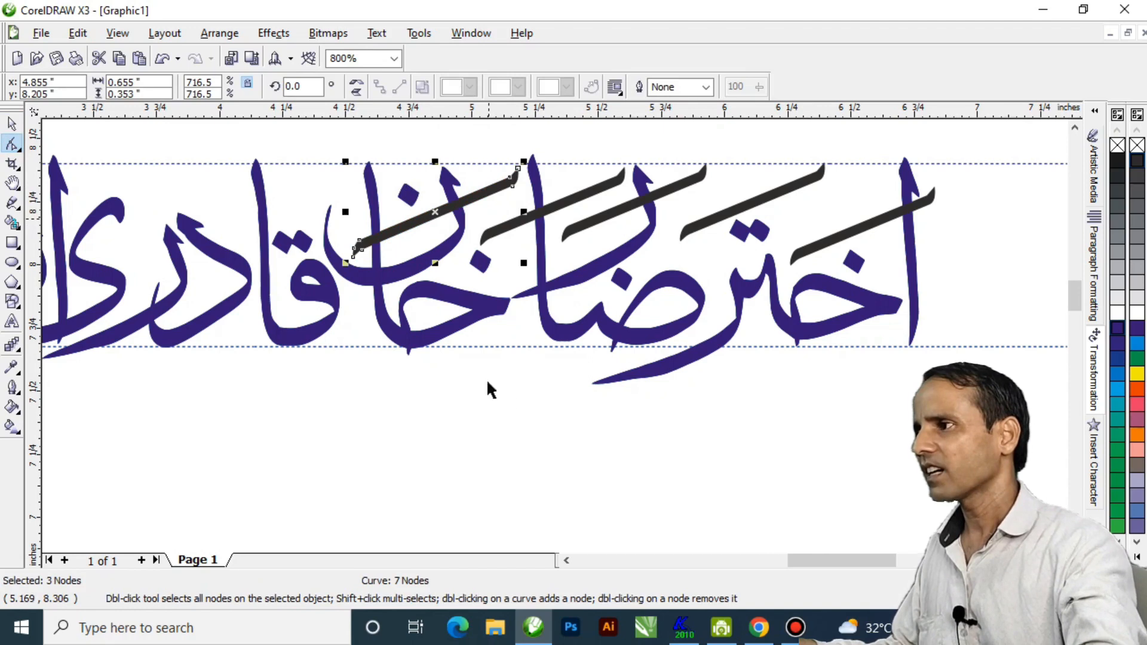
click(522, 396)
Step: Copy the slanted stroke across the alef of قادری and shorten its lower end with the Shape tool to about 0.503 inch wide
drag(339, 307, 618, 320)
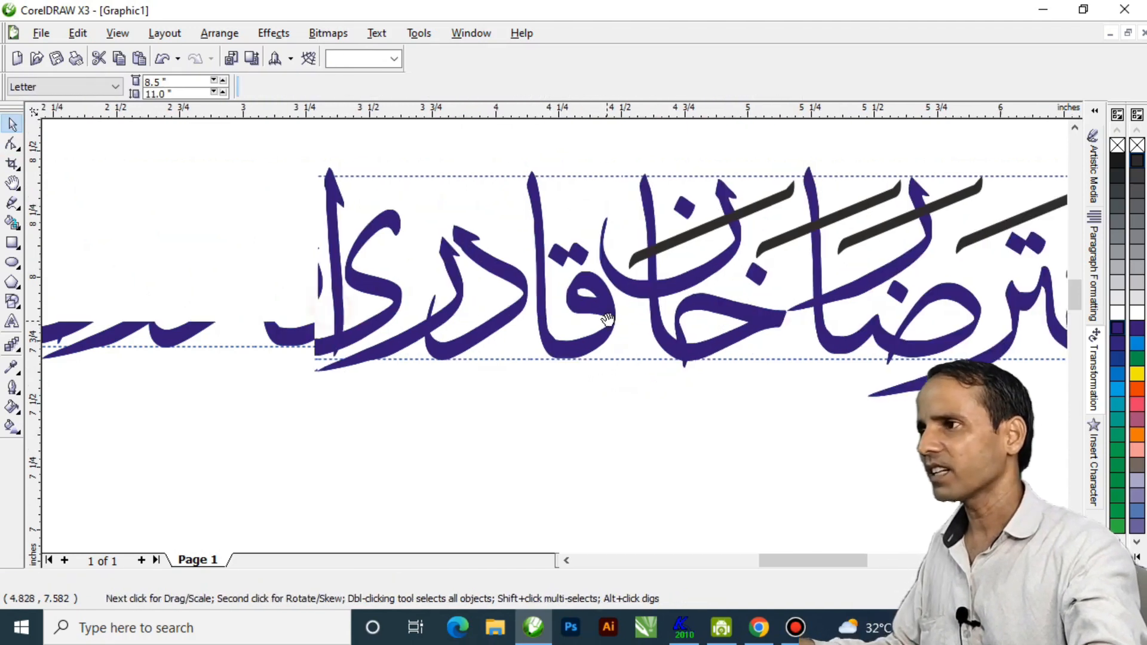
key(space)
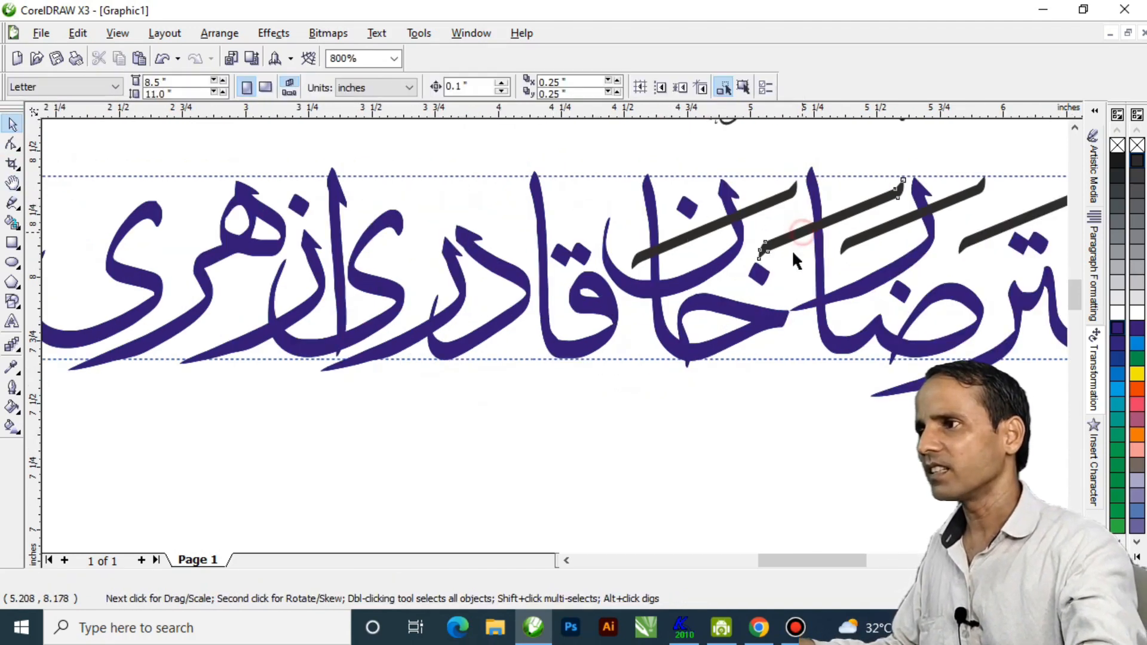
mouse_move(798, 242)
mouse_down()
mouse_move(530, 228)
mouse_move(526, 275)
mouse_move(562, 305)
mouse_up()
key(space)
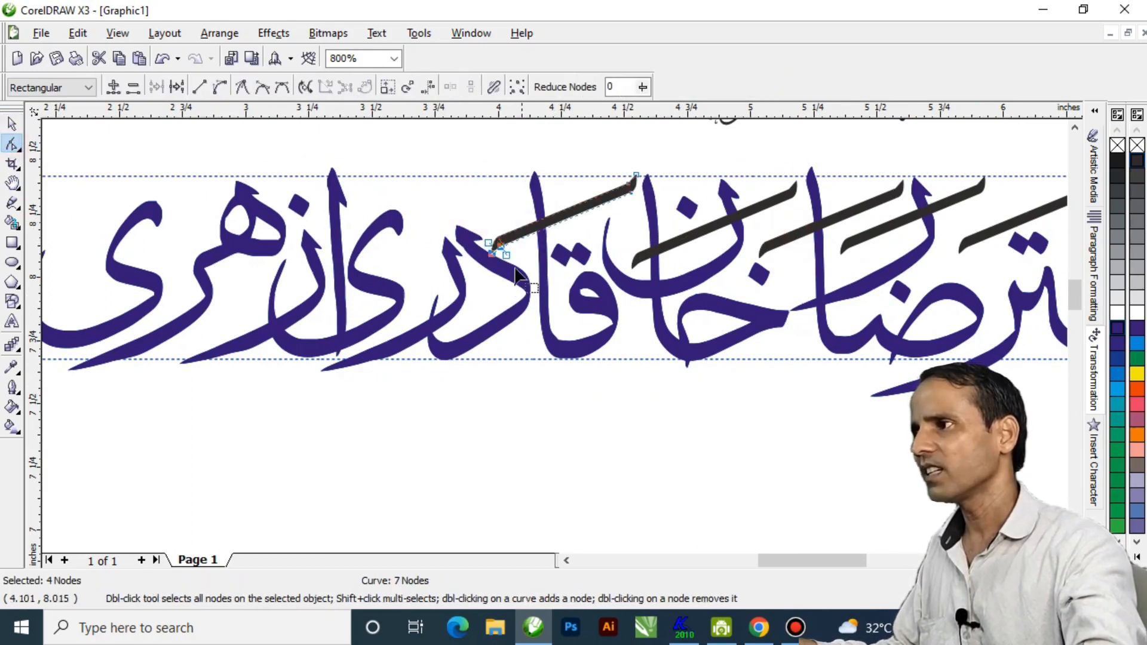
drag(501, 254, 518, 238)
key(space)
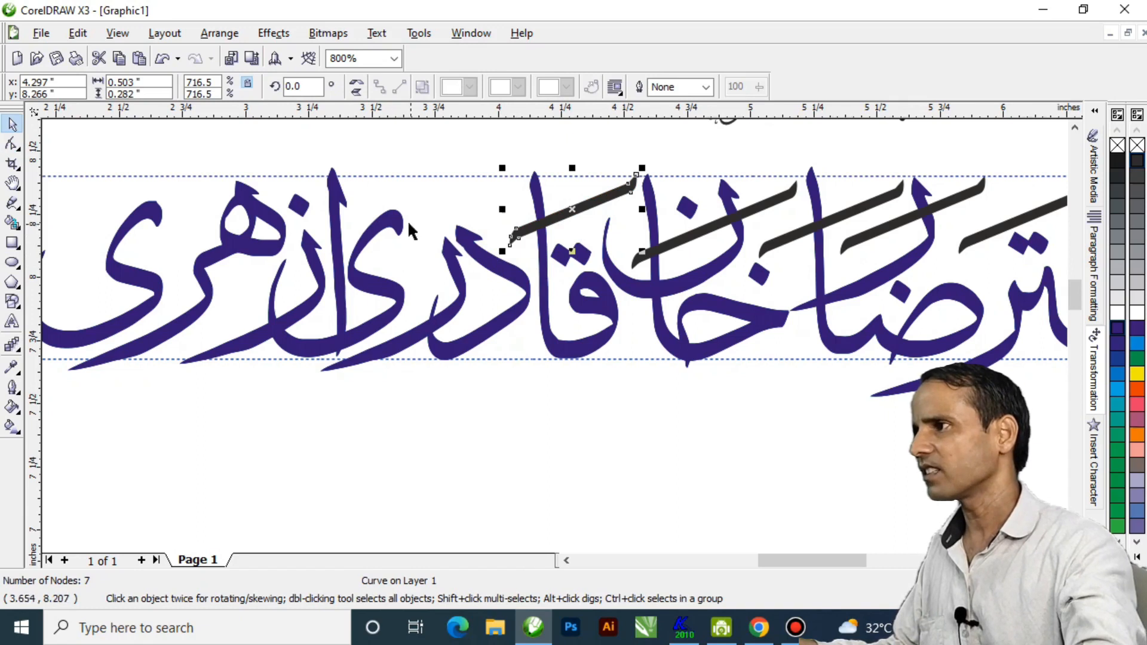
Step: Copy the shortened stroke over the در of قادری and shorten the copy's lower end with the Shape tool
key(h)
right_click(613, 344)
drag(545, 386, 568, 310)
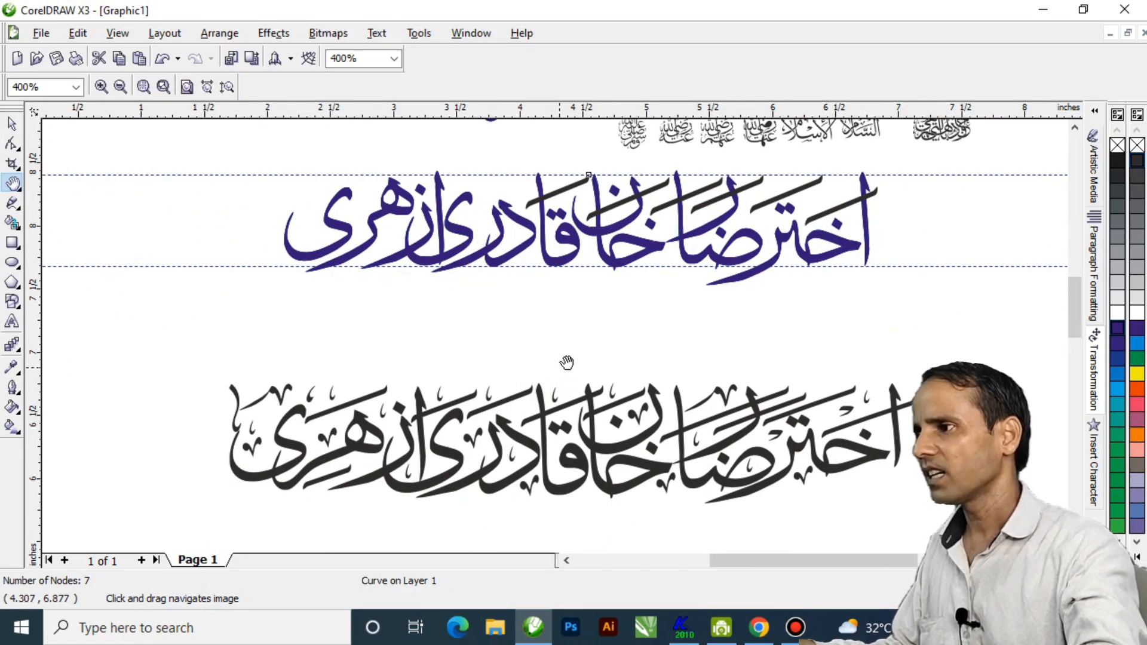
scroll(506, 242, up, 1)
key(space)
drag(662, 234, 544, 235)
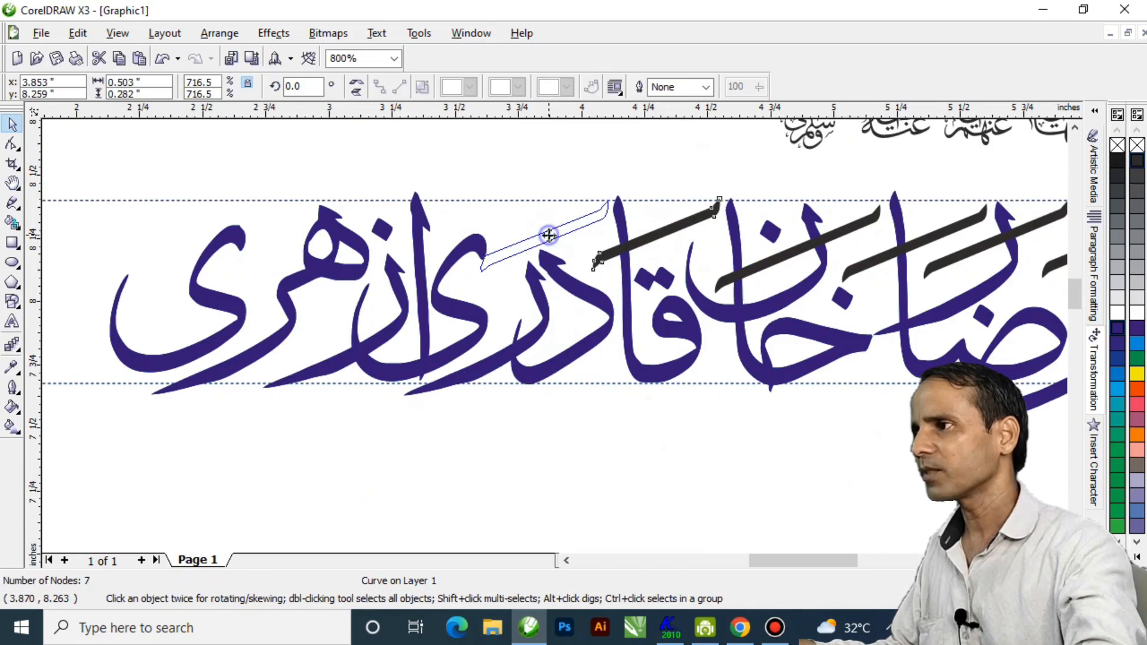
scroll(555, 343, up, 1)
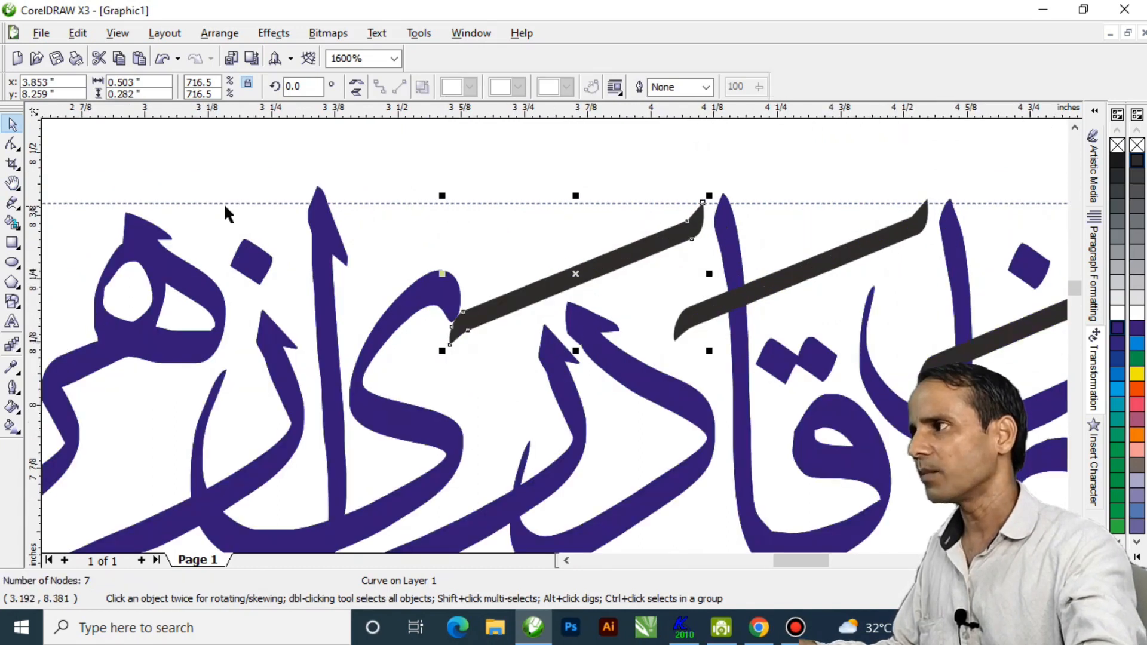
click(12, 145)
drag(395, 278, 525, 380)
drag(469, 329, 497, 315)
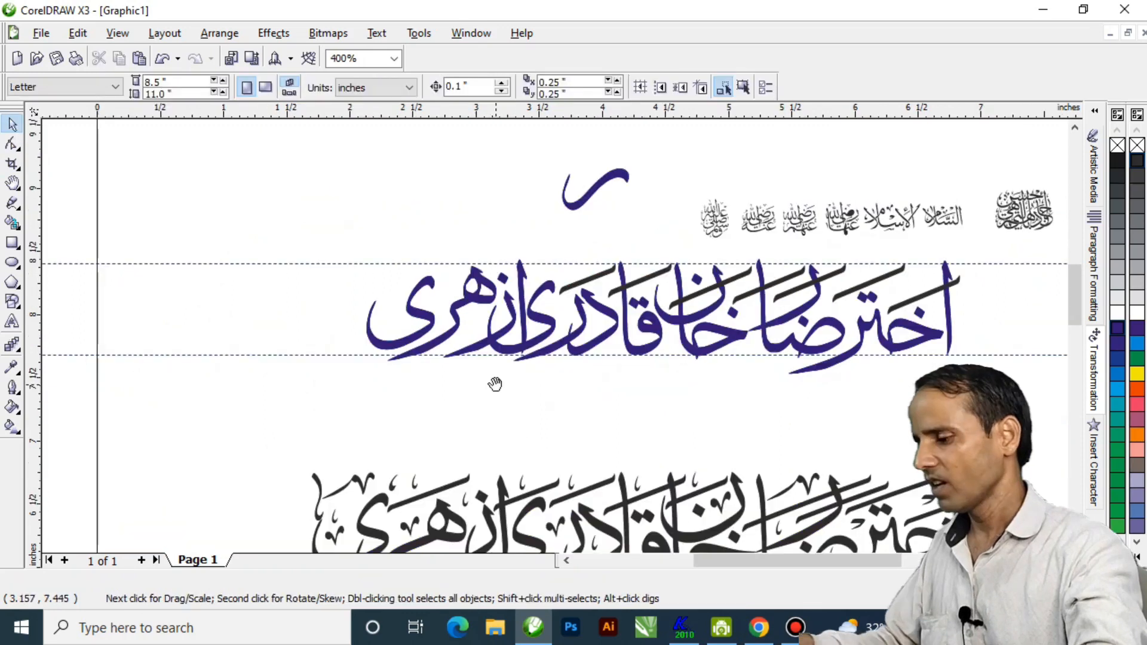
Step: Ungroup the black reference calligraphy below the traced lettering
key(h)
drag(510, 409, 470, 253)
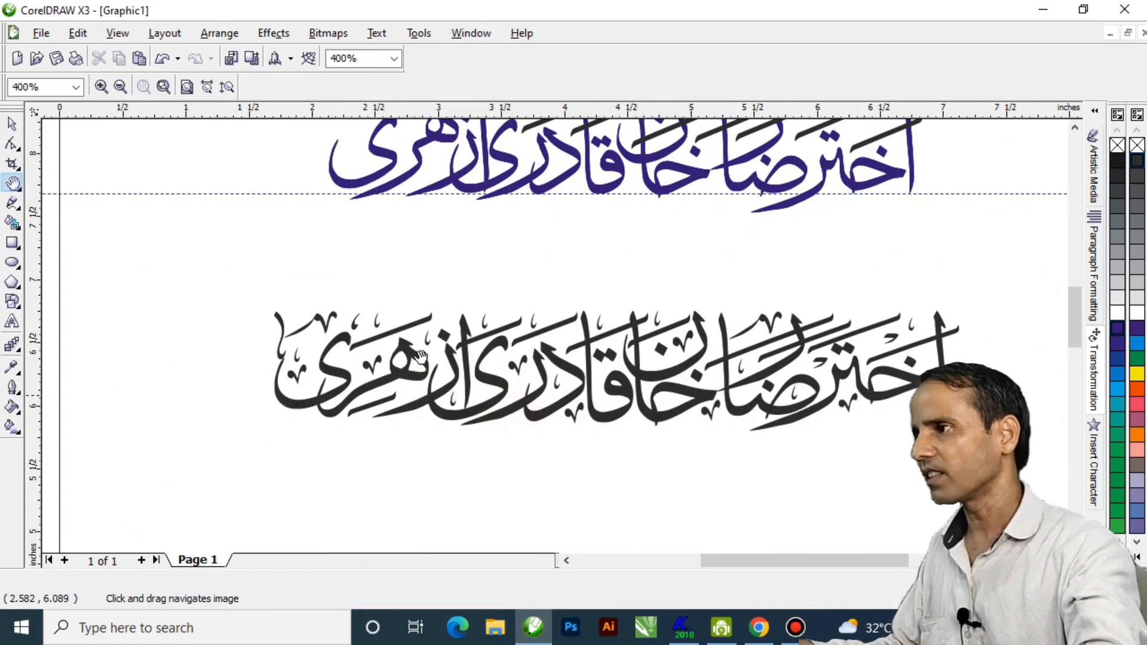
drag(428, 147, 424, 176)
drag(459, 213, 429, 306)
drag(506, 307, 477, 316)
key(space)
click(474, 371)
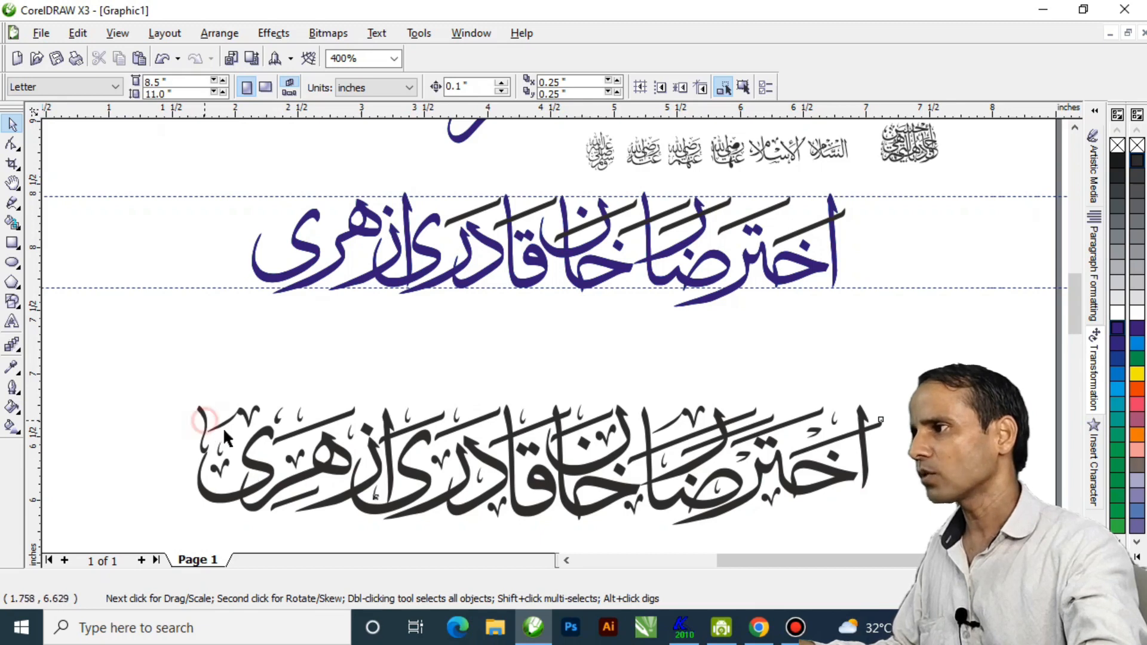
click(204, 426)
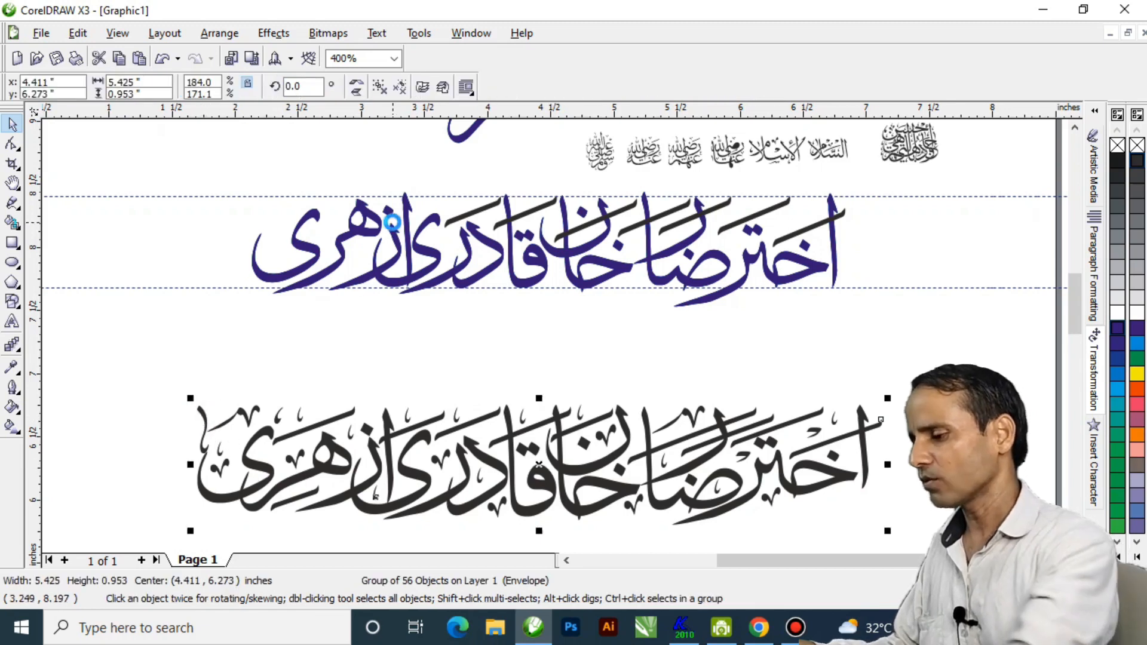
key(ctrl+u)
click(504, 359)
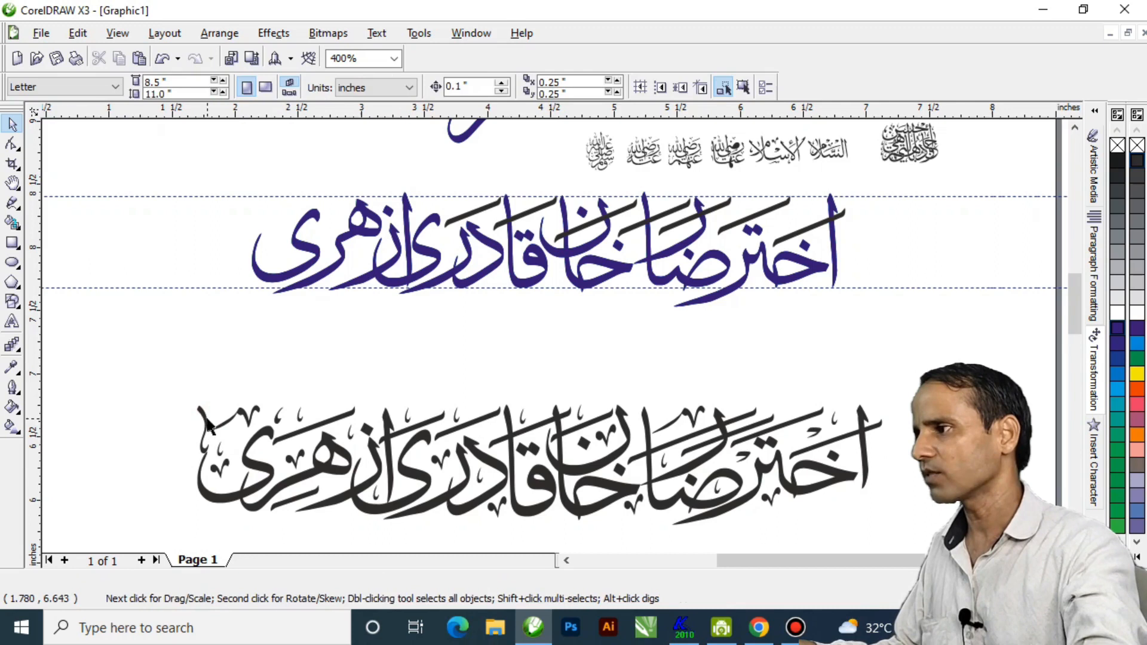
Step: Bring the tall hooked mark and the wavy mark from the reference's final ی onto the final ی of the traced lettering
drag(205, 421, 263, 197)
click(245, 412)
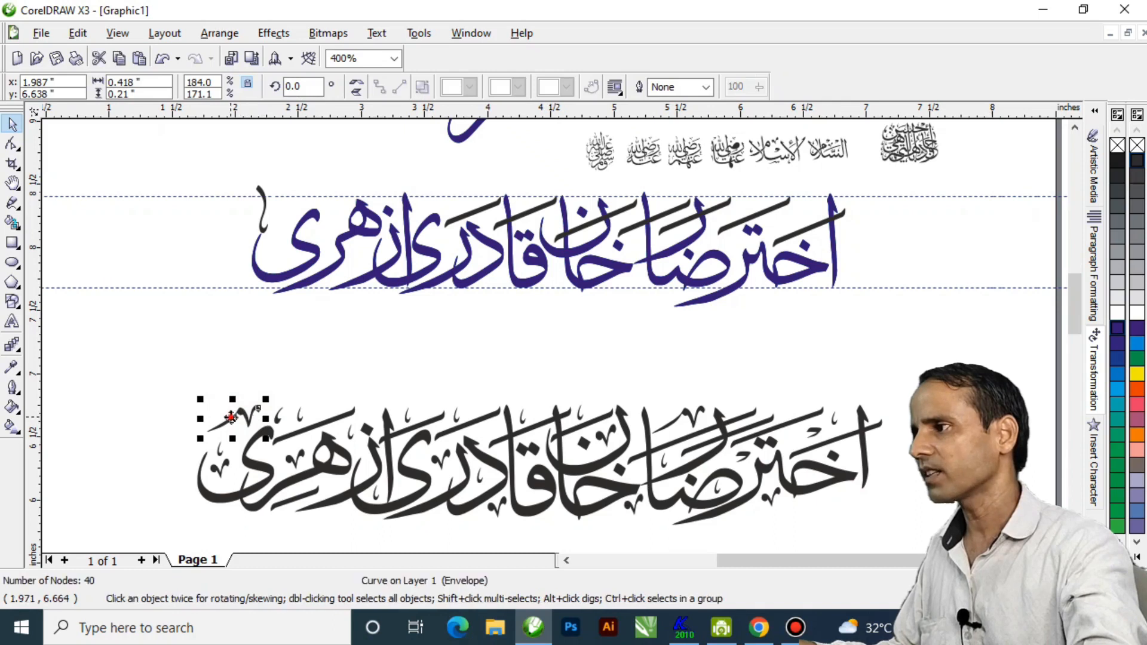
mouse_move(231, 416)
mouse_down()
mouse_move(349, 224)
mouse_move(572, 290)
mouse_move(614, 288)
mouse_move(351, 214)
mouse_move(288, 208)
mouse_up()
Step: Break the stacked احسن phrase apart and take out its small v mark with curl and its hook, enlarging the v mark to about 229%
scroll(288, 208, up, 1)
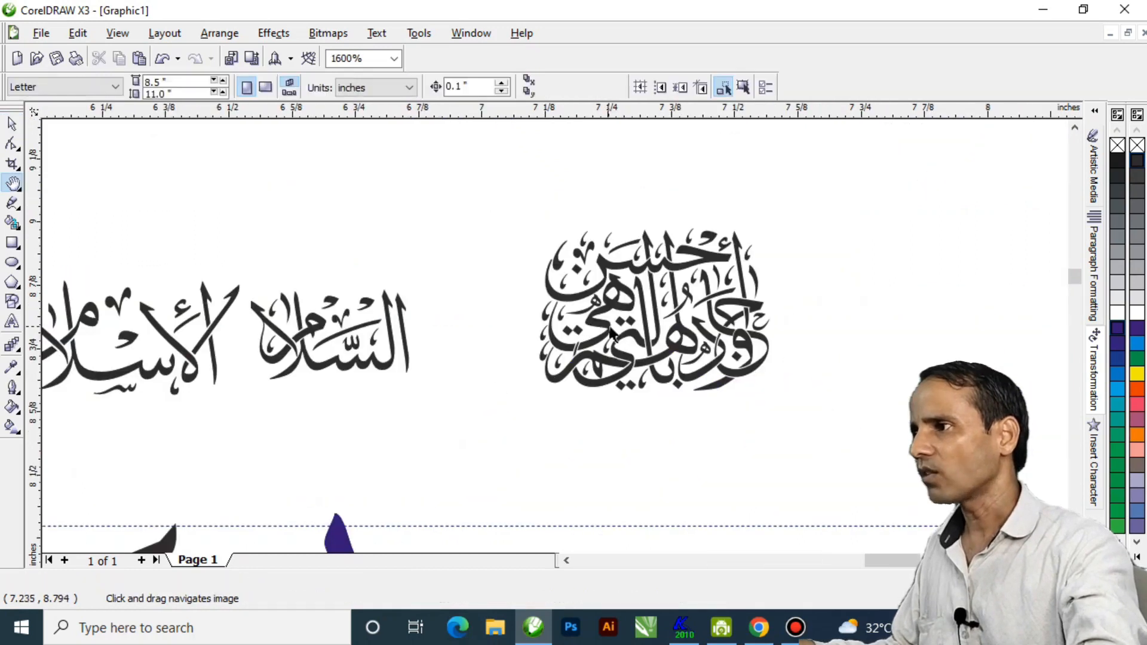
click(617, 302)
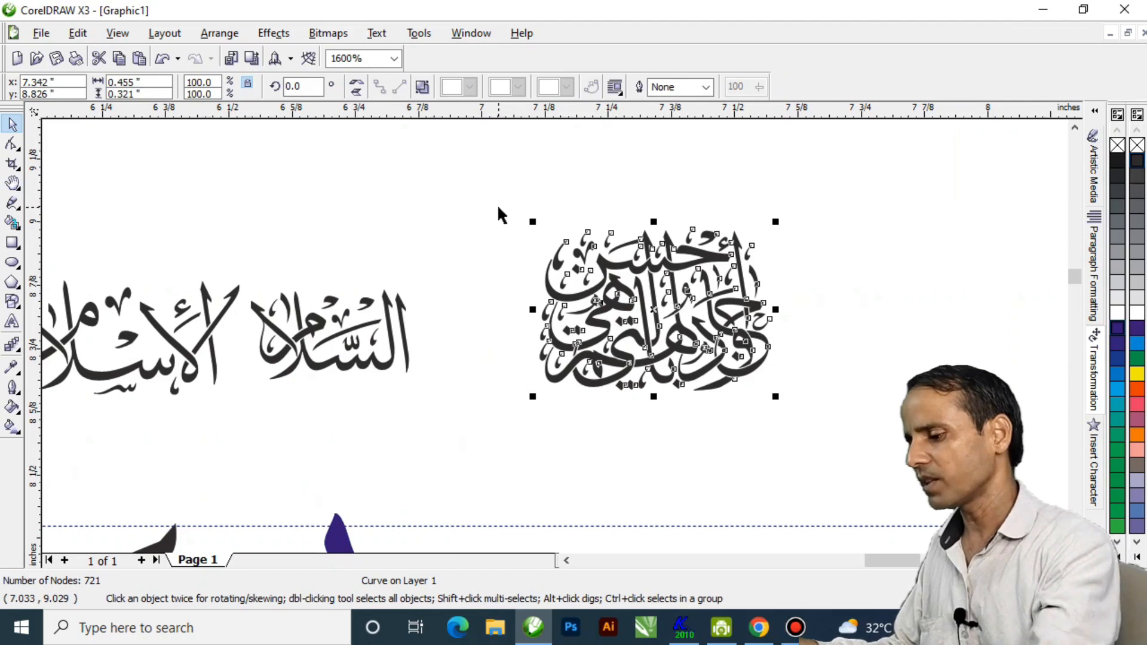
key(ctrl+k)
click(463, 255)
drag(596, 223, 565, 286)
drag(587, 246, 210, 476)
click(712, 237)
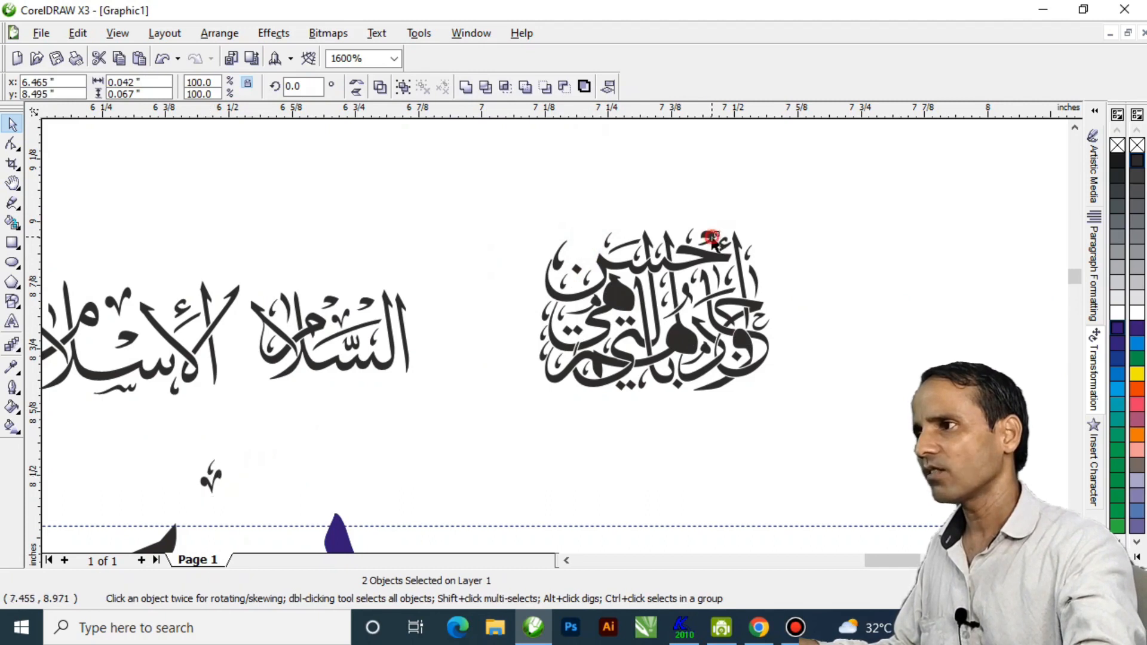
drag(338, 456, 245, 471)
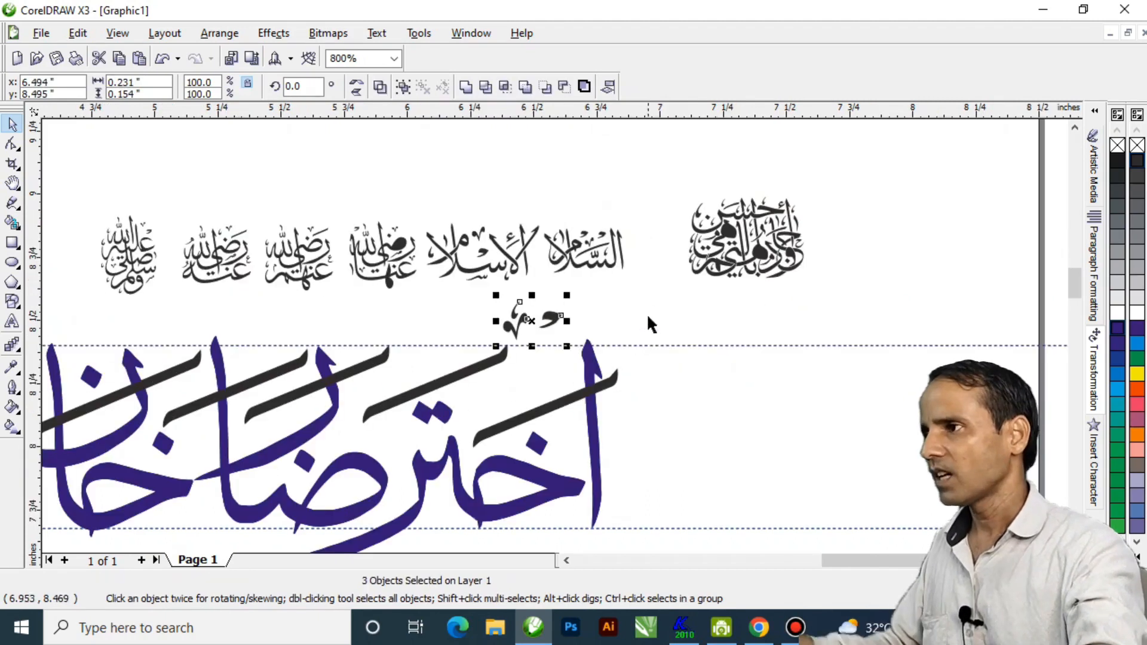
click(654, 307)
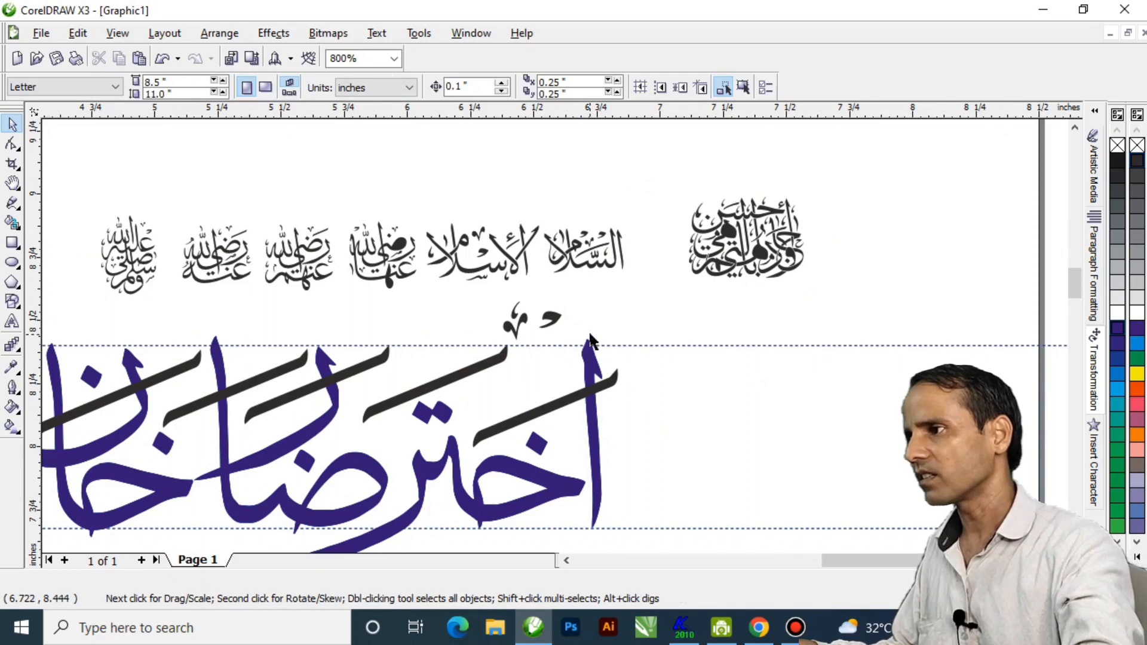
Step: Place the hook, enlarged to about 326%, above the خ and beside the ر of اختر, and the v mark with curl below and above تر
drag(551, 417, 655, 365)
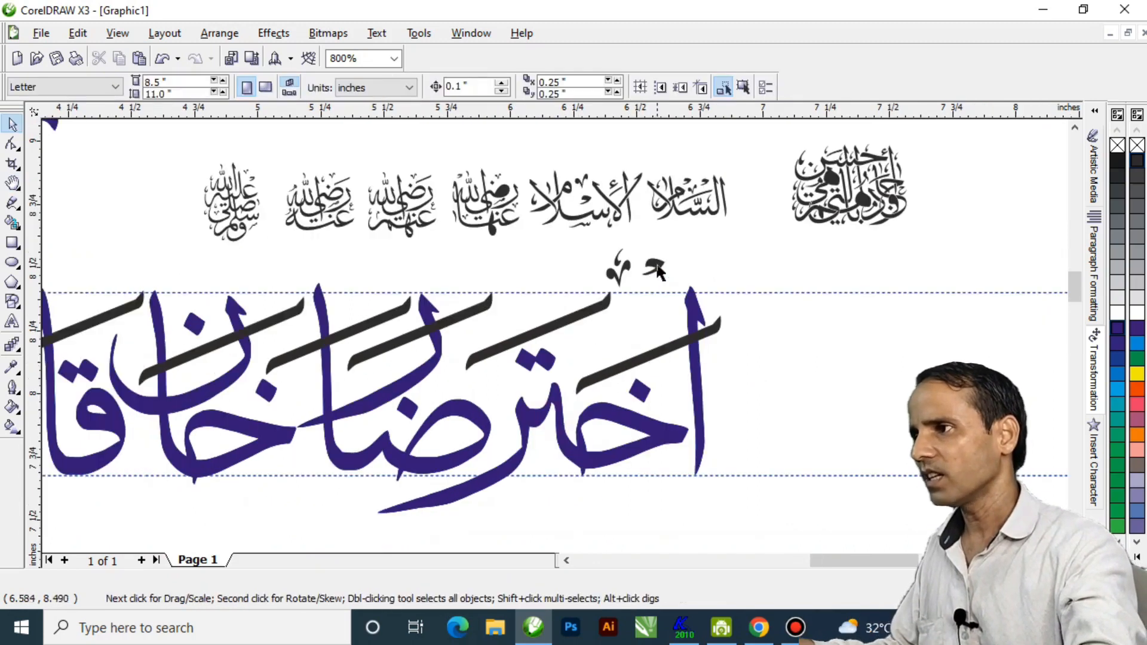
drag(664, 263, 644, 312)
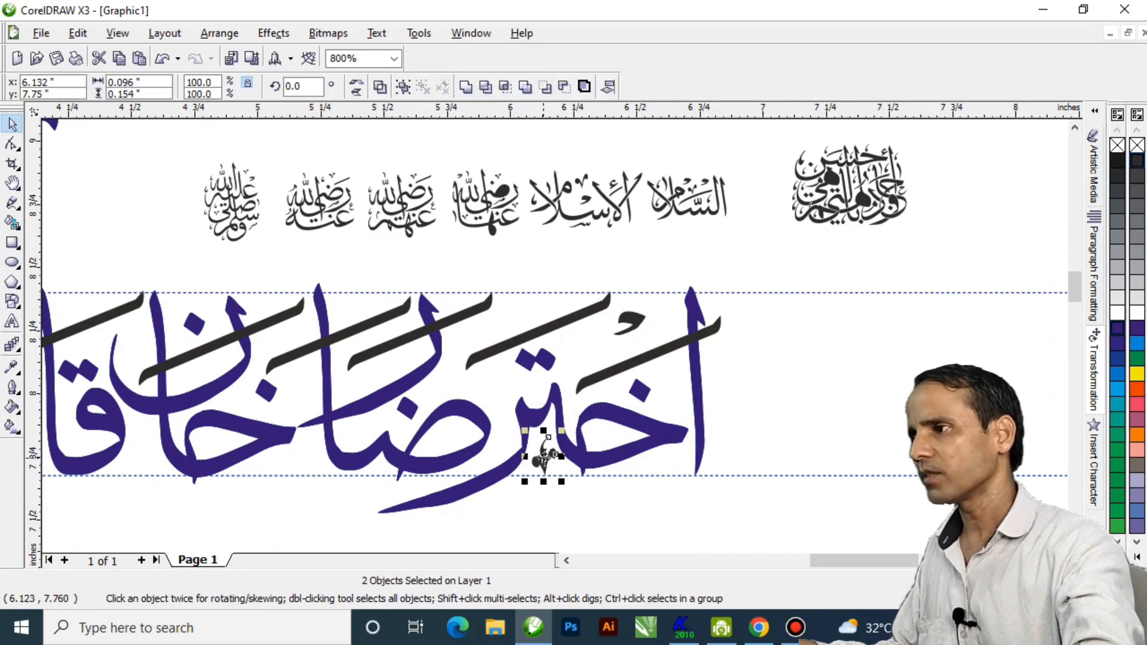
drag(543, 455, 518, 316)
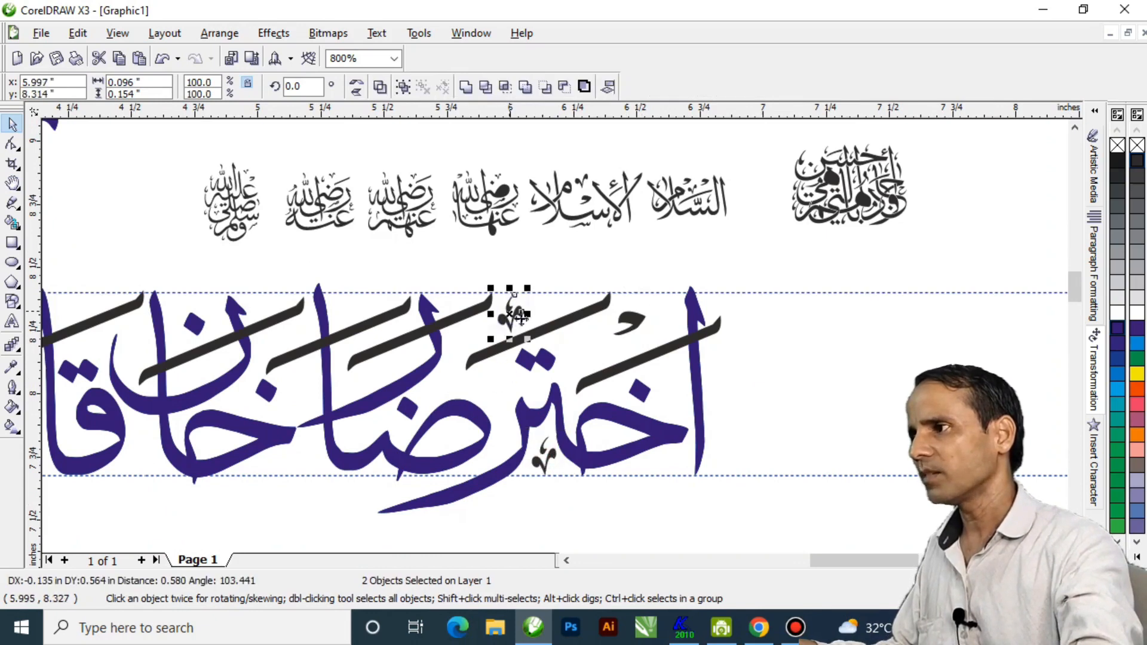
click(656, 257)
click(635, 320)
drag(514, 376, 504, 376)
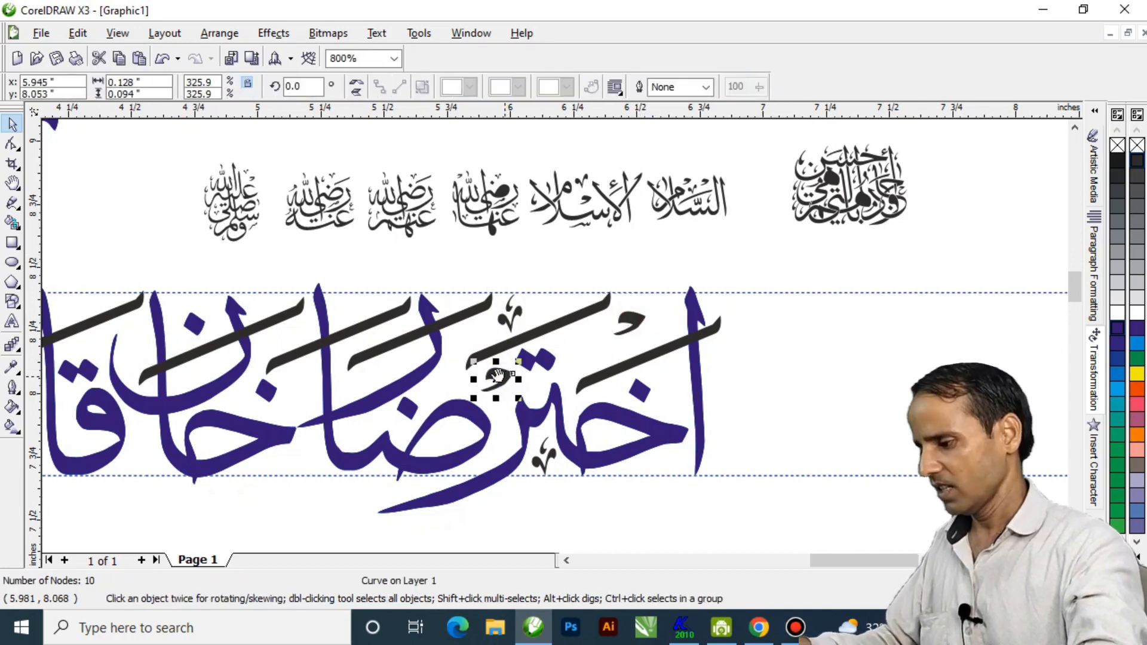
Step: Copy the small v mark from above تر to the baseline between خان and رضا
key(h)
drag(401, 413, 580, 423)
key(space)
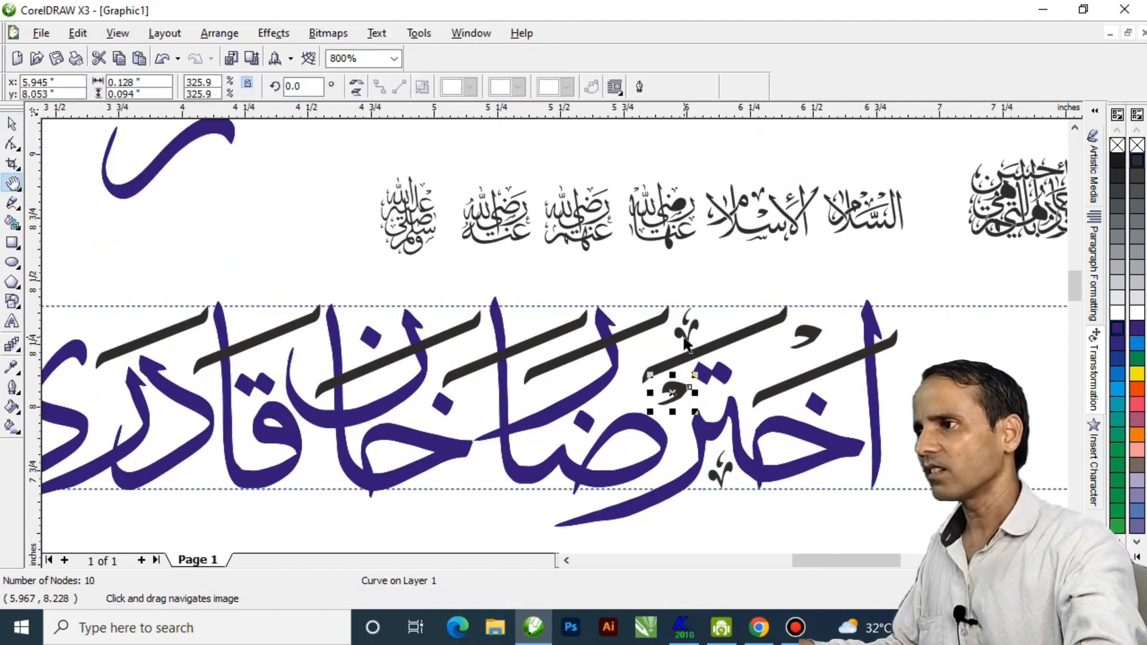
click(686, 333)
drag(687, 335, 483, 472)
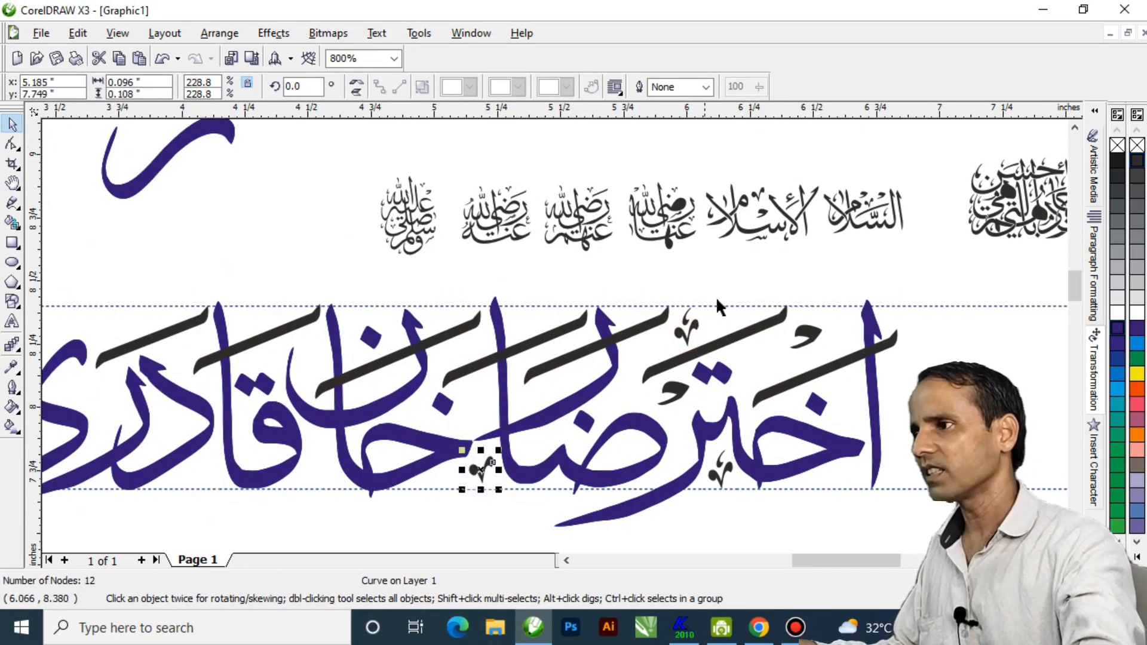
Step: Copy the small curl above رضا, beside خان and above قا, and add v marks along the baseline beside خان and قا
click(687, 317)
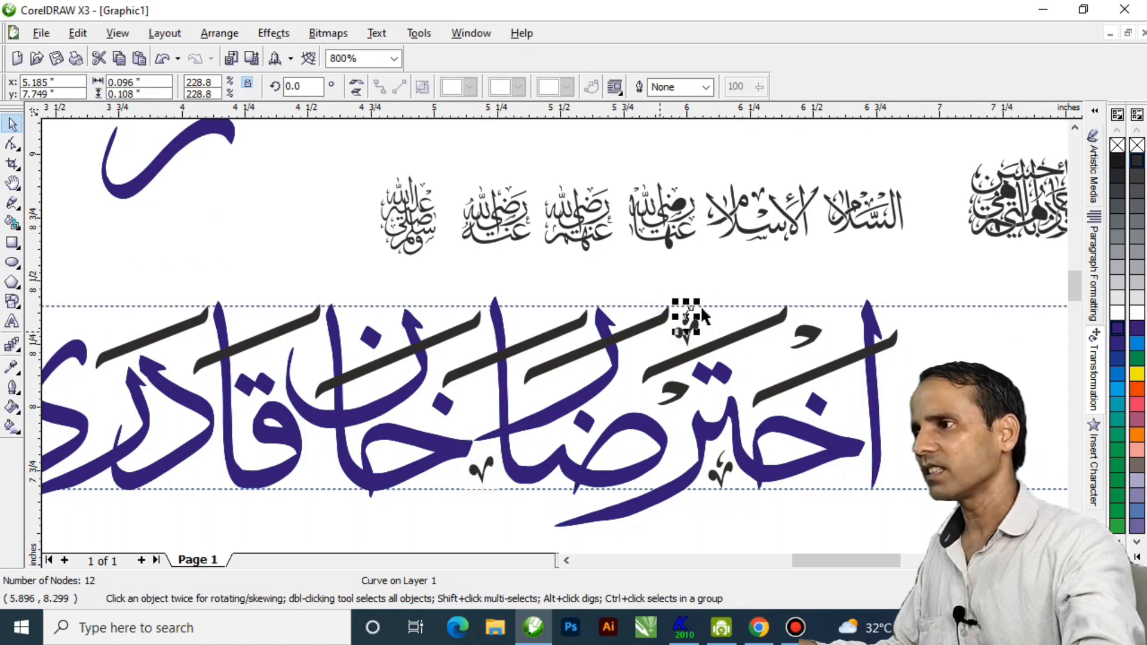
drag(688, 317, 246, 323)
right_click(315, 344)
drag(354, 385, 463, 340)
drag(839, 236, 583, 417)
Step: Copy the wavy mark from above the final ی to above the ی of قادری
key(h)
key(space)
drag(136, 294, 441, 294)
Step: Copy the curl from above قا to beside the ه of ازهری, and the v mark beneath ازهری
click(558, 239)
drag(622, 226, 558, 313)
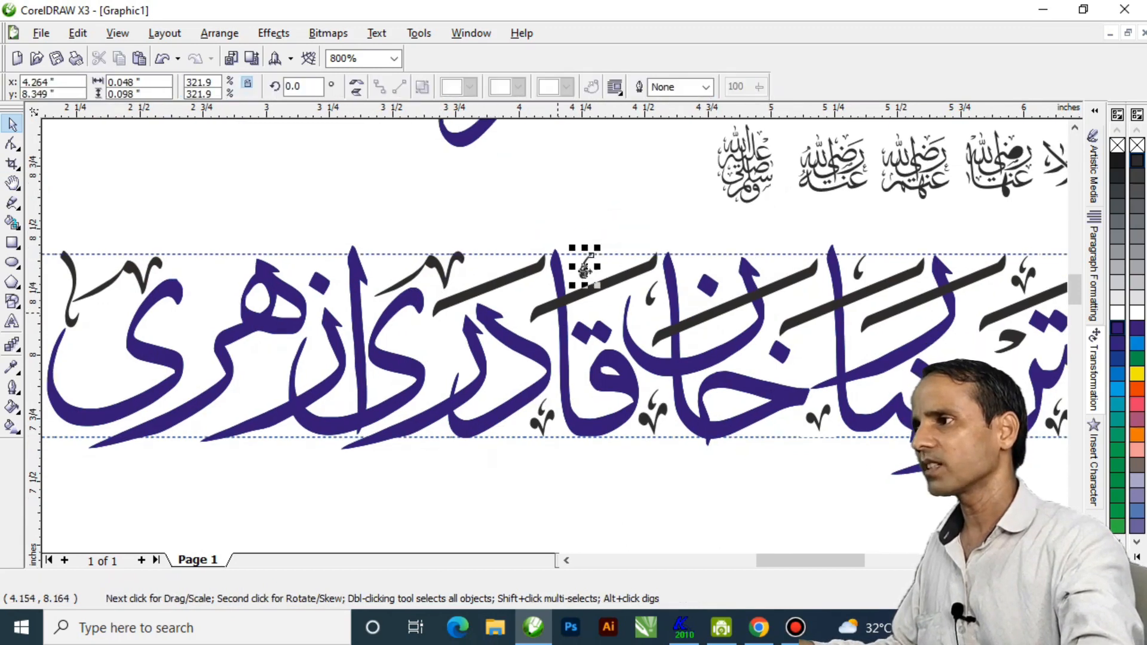
drag(585, 269, 211, 273)
key(Escape)
drag(539, 426, 259, 387)
click(540, 423)
Step: Copy the hook mark from beside the ر of اختر to above the ی of قادری
scroll(779, 458, down, 1)
drag(530, 381, 578, 347)
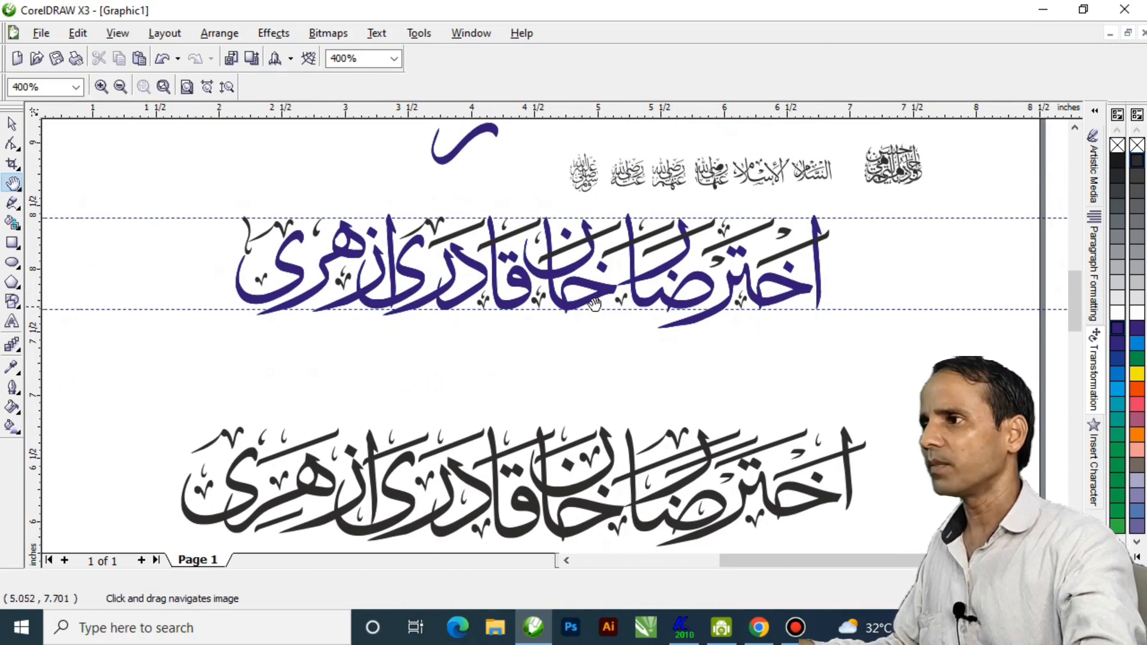
drag(569, 299, 568, 315)
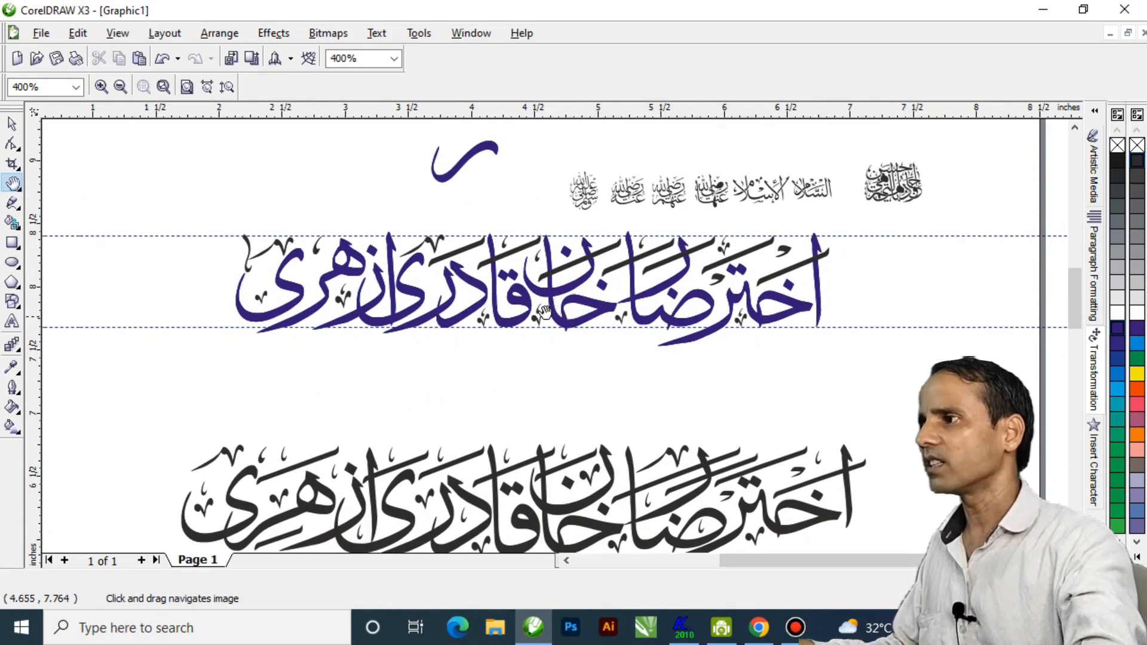
scroll(520, 293, up, 1)
drag(545, 385, 462, 412)
key(space)
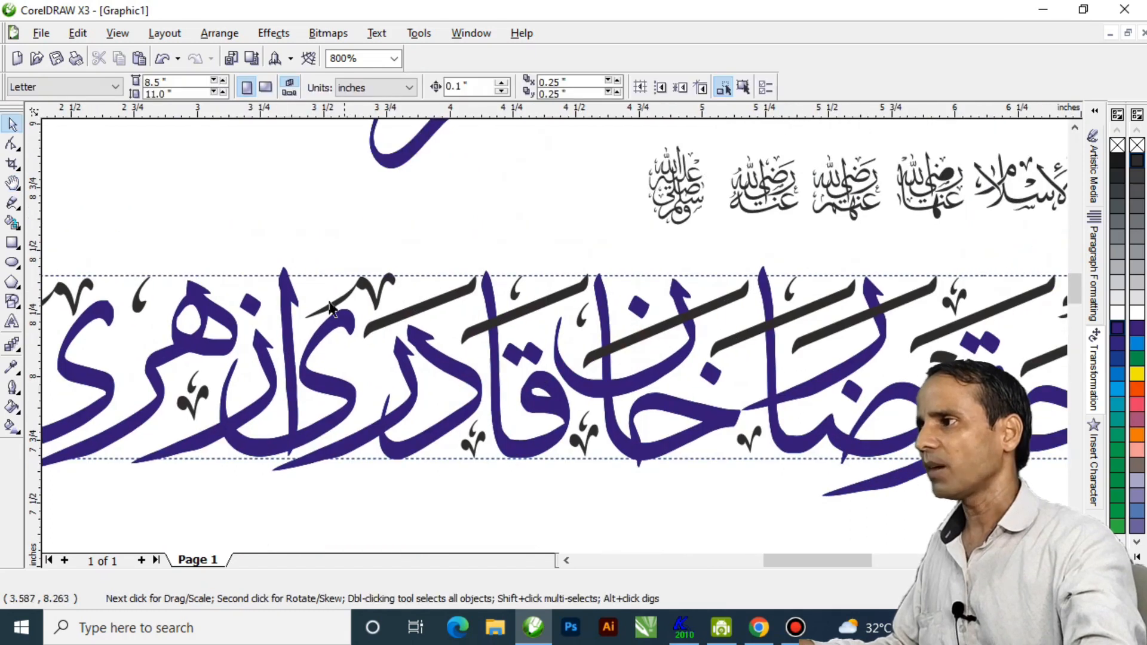
click(325, 286)
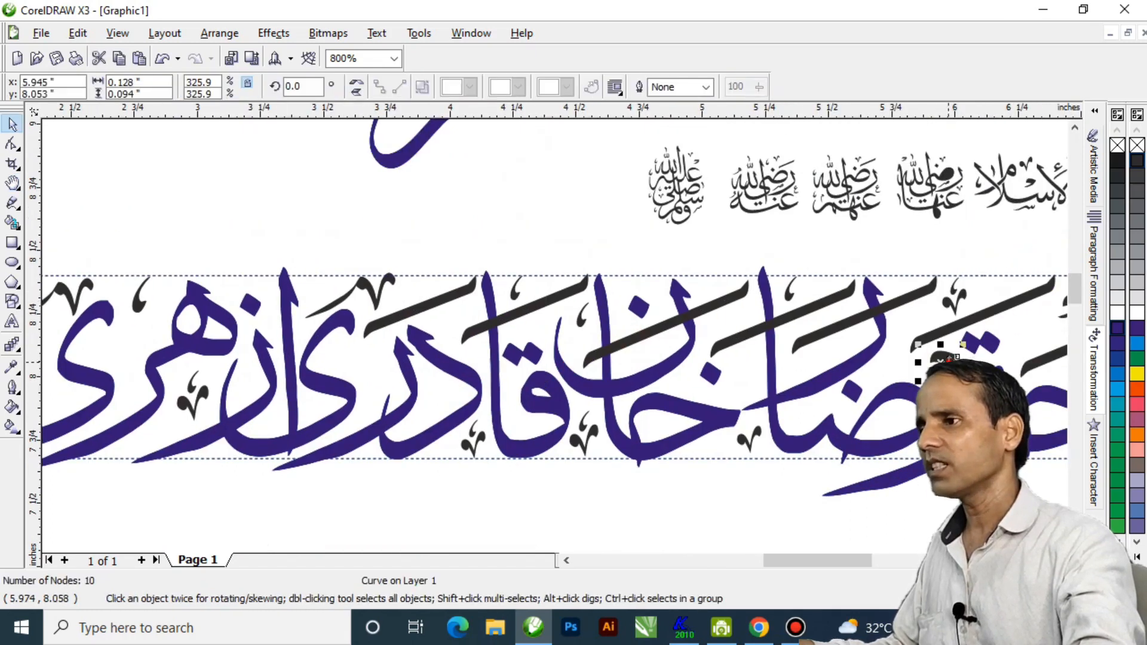
drag(325, 287, 327, 284)
click(418, 219)
Step: Select all the traced letters with their added marks and fill them with orange-red
key(h)
drag(361, 364, 522, 308)
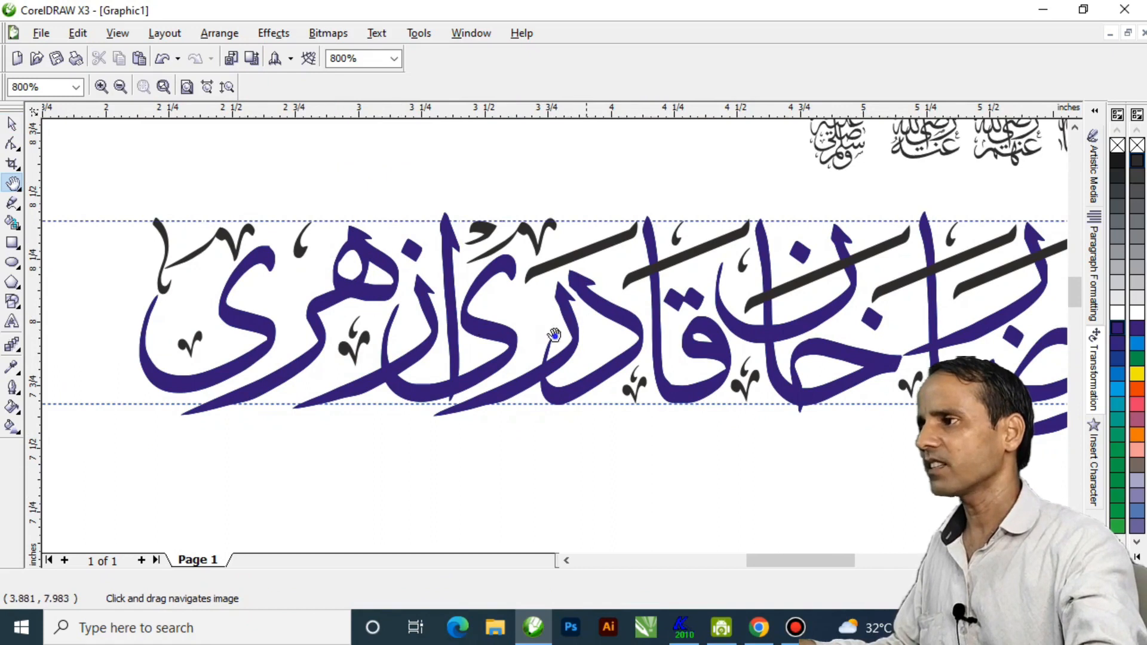
scroll(558, 334, down, 1)
drag(854, 405, 763, 407)
key(space)
drag(904, 428, 173, 277)
click(1116, 181)
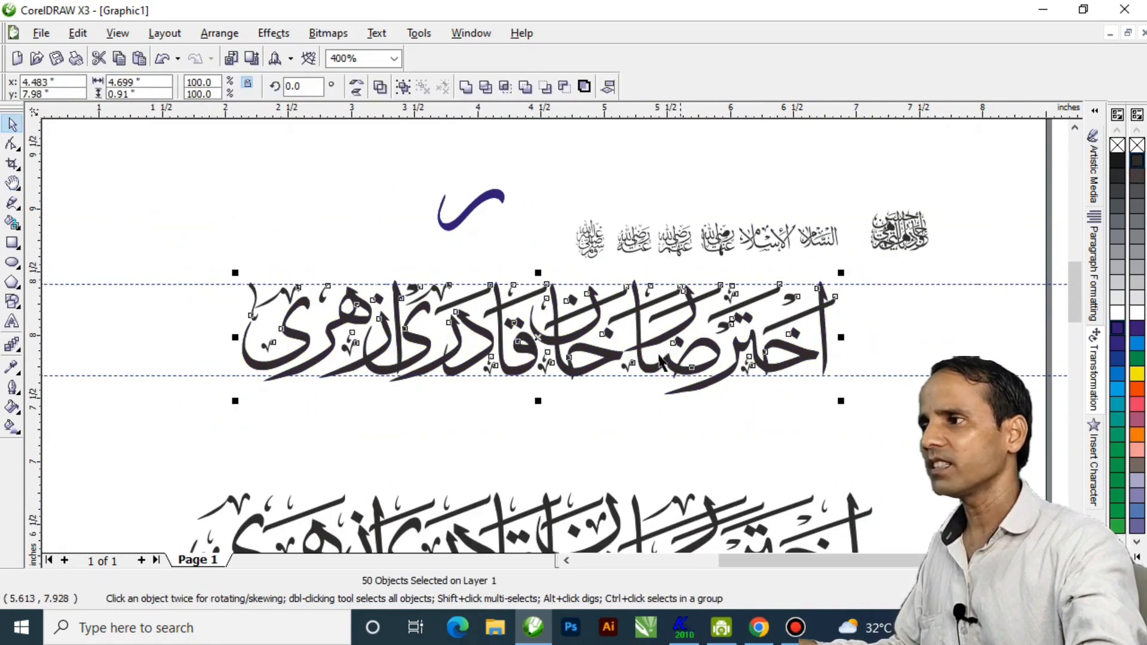
click(1137, 404)
click(1138, 390)
click(601, 425)
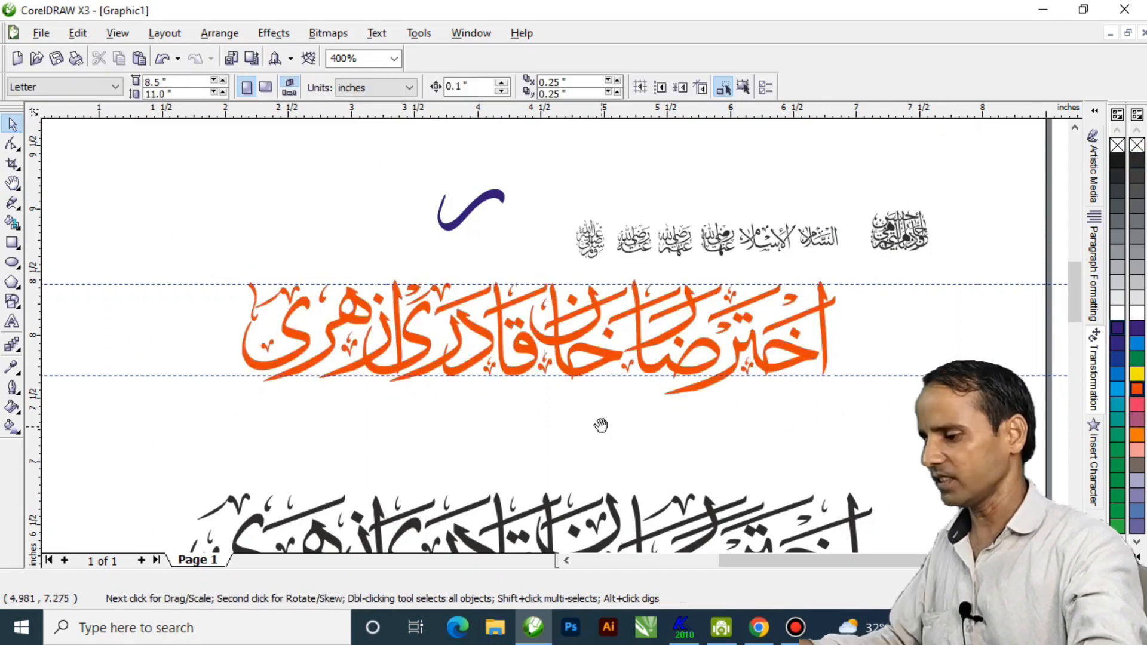
Step: Delete the leftover phrases and the spare blue stroke above the calligraphy, and show the drawing in full-screen preview
mouse_move(612, 434)
mouse_down()
mouse_move(571, 379)
mouse_move(625, 423)
mouse_up()
key(space)
drag(996, 154, 330, 288)
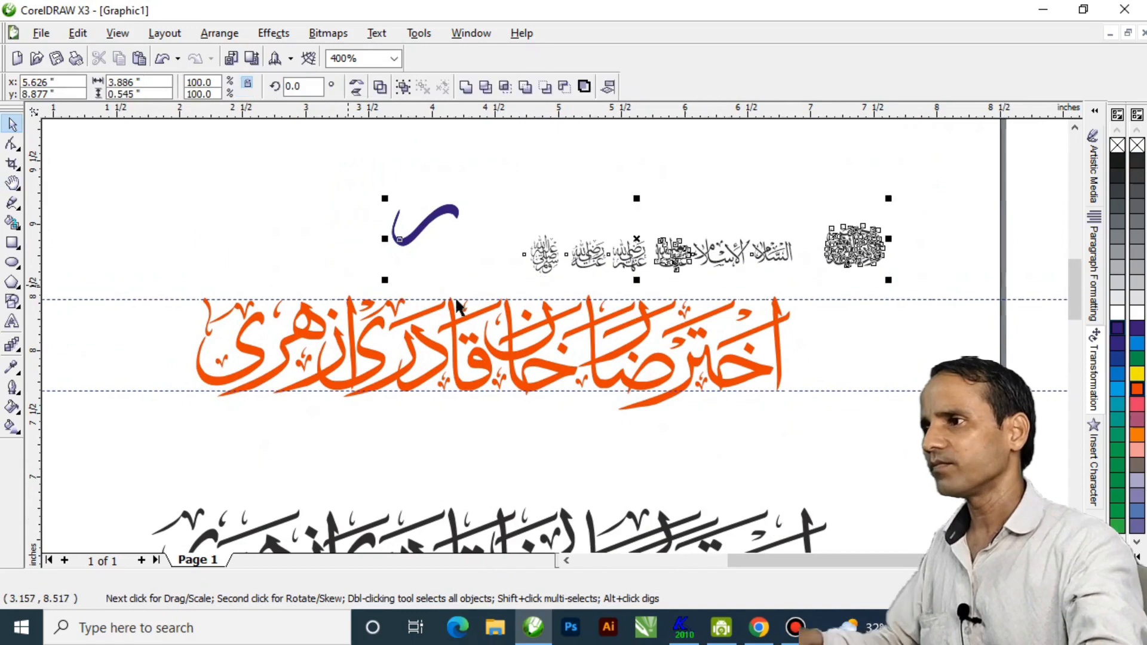
key(Delete)
key(F9)
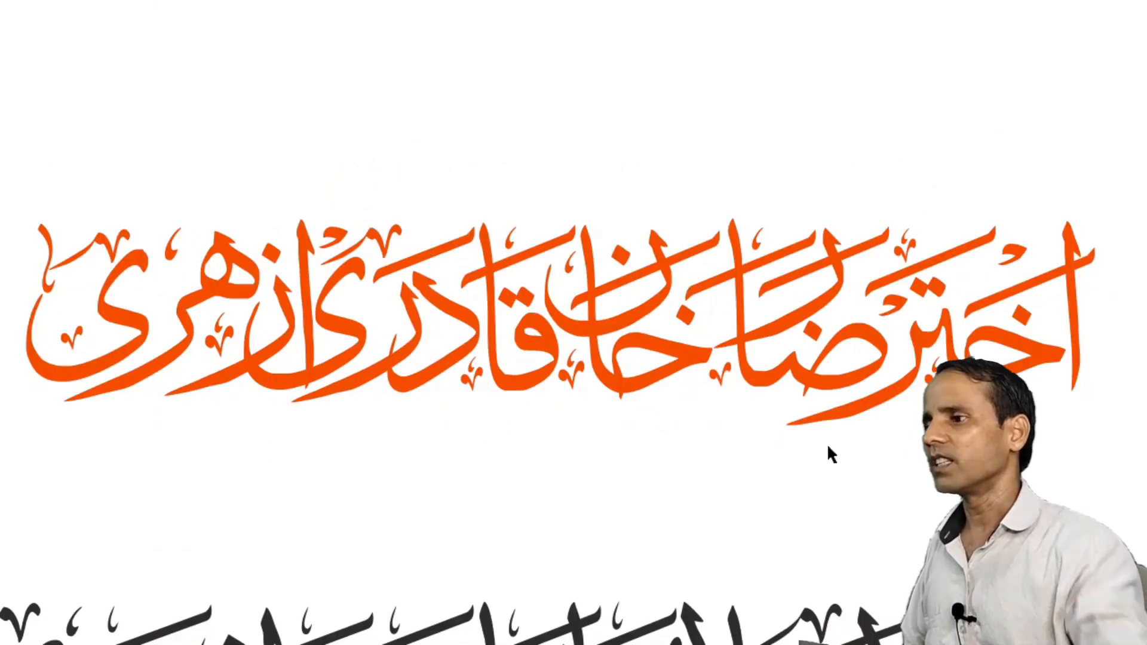